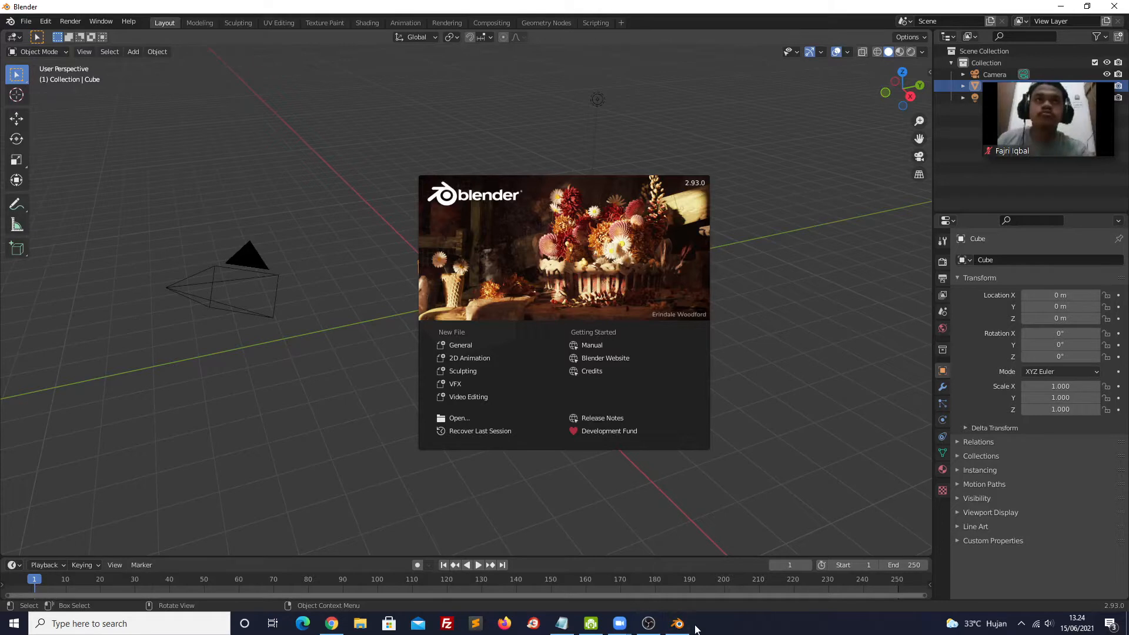
- Switch to the Zoom meeting and share the entire screen with the participants
{"action": "mouse_move", "coordinate": [687, 628]}
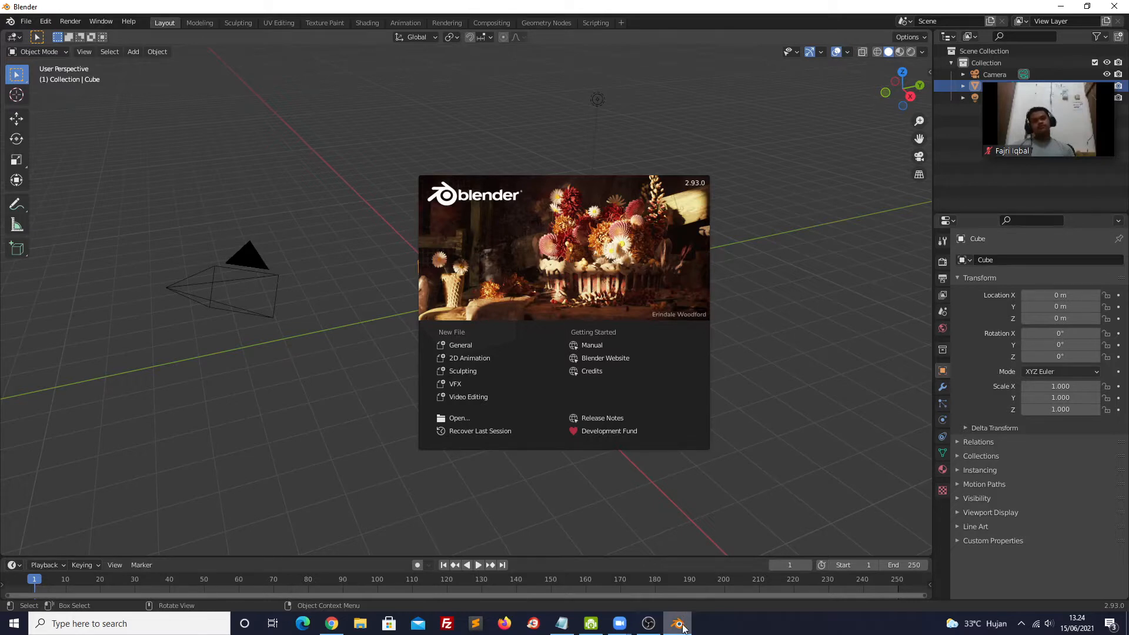
{"action": "mouse_move", "coordinate": [619, 626]}
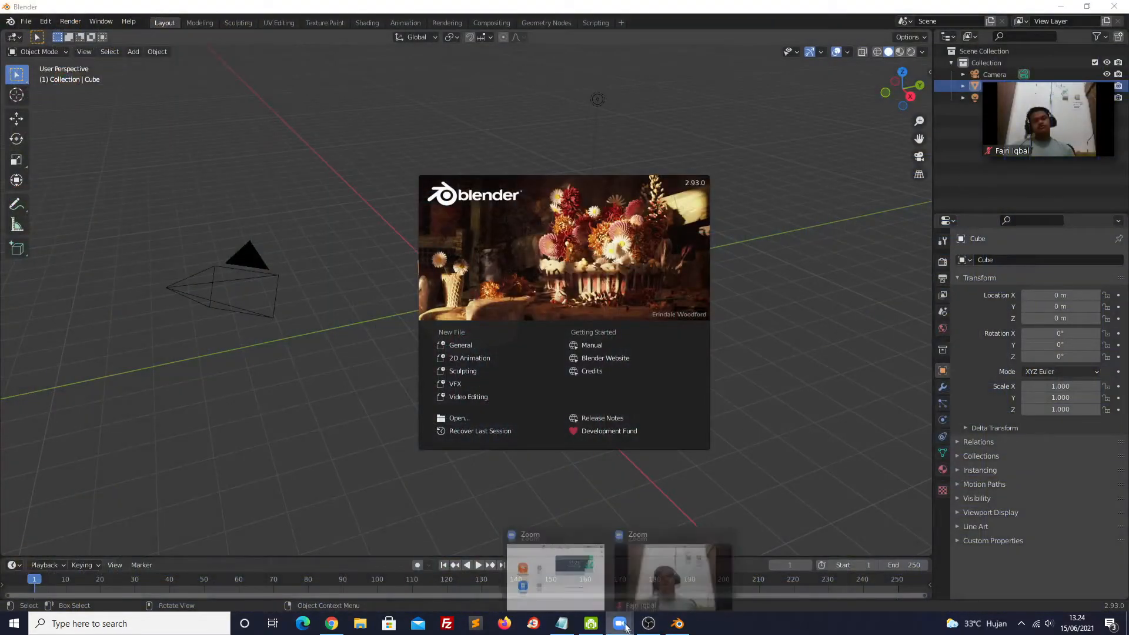
{"action": "double_click", "coordinate": [1087, 123]}
{"action": "left_click", "coordinate": [518, 465]}
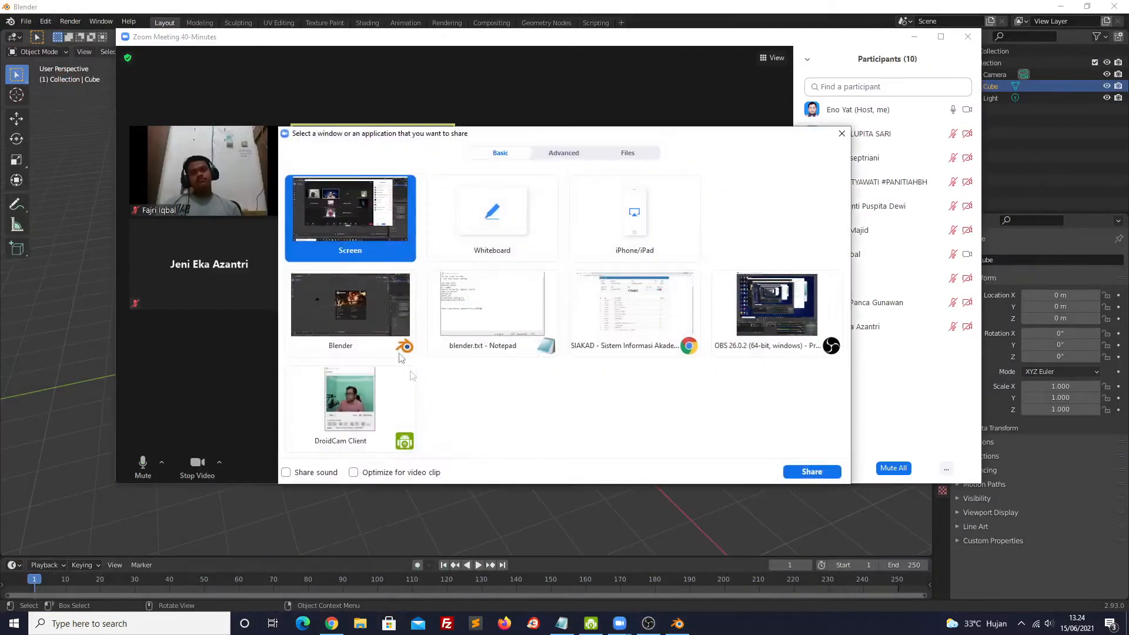
{"action": "left_click", "coordinate": [826, 473]}
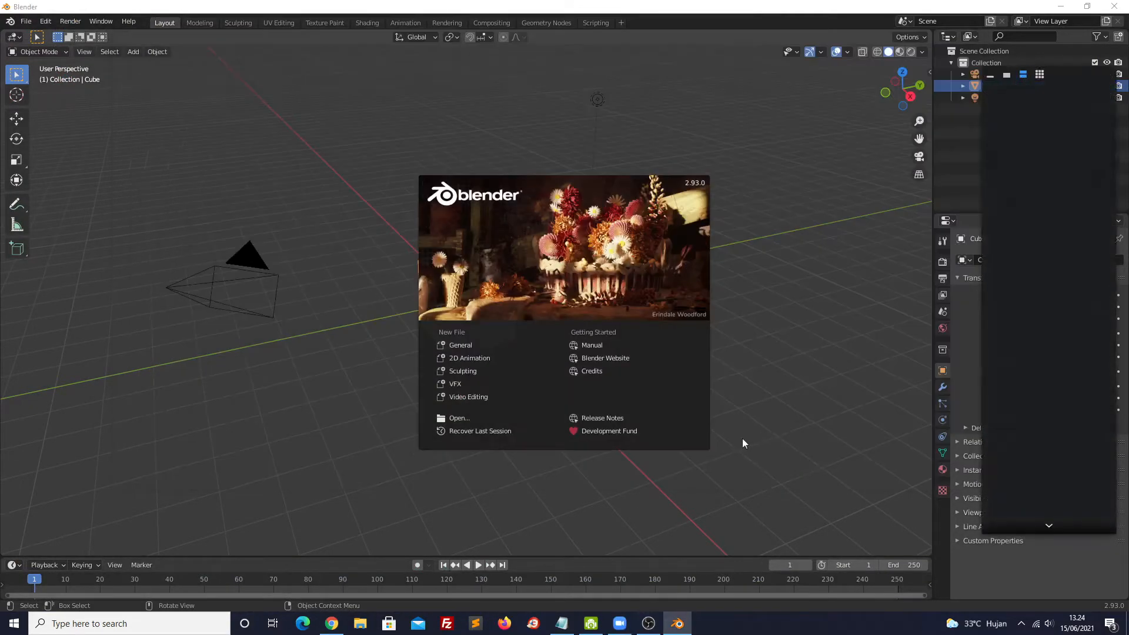
- Dismiss the Blender splash screen, then quit Blender to return to the desktop
{"action": "left_click", "coordinate": [837, 363]}
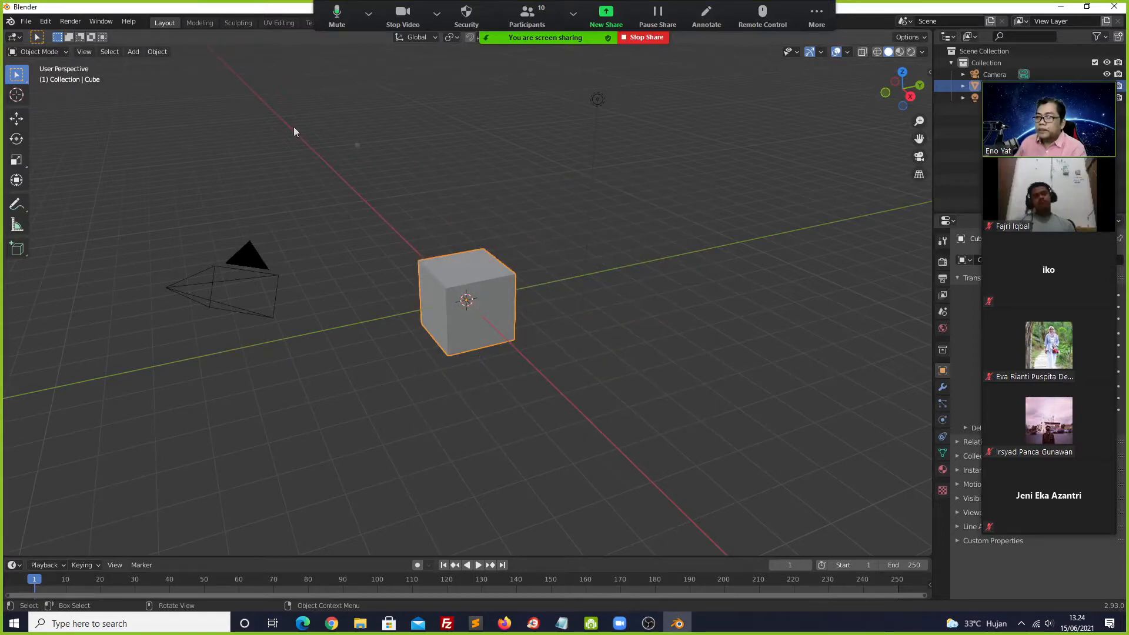
{"action": "left_click", "coordinate": [26, 22]}
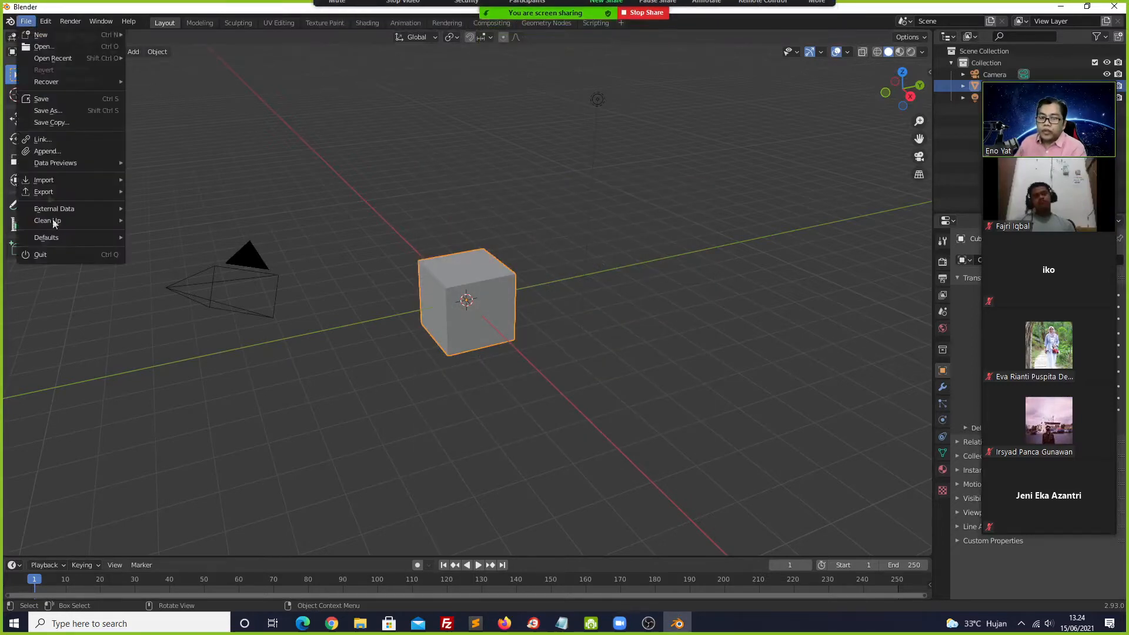
{"action": "left_click", "coordinate": [41, 255]}
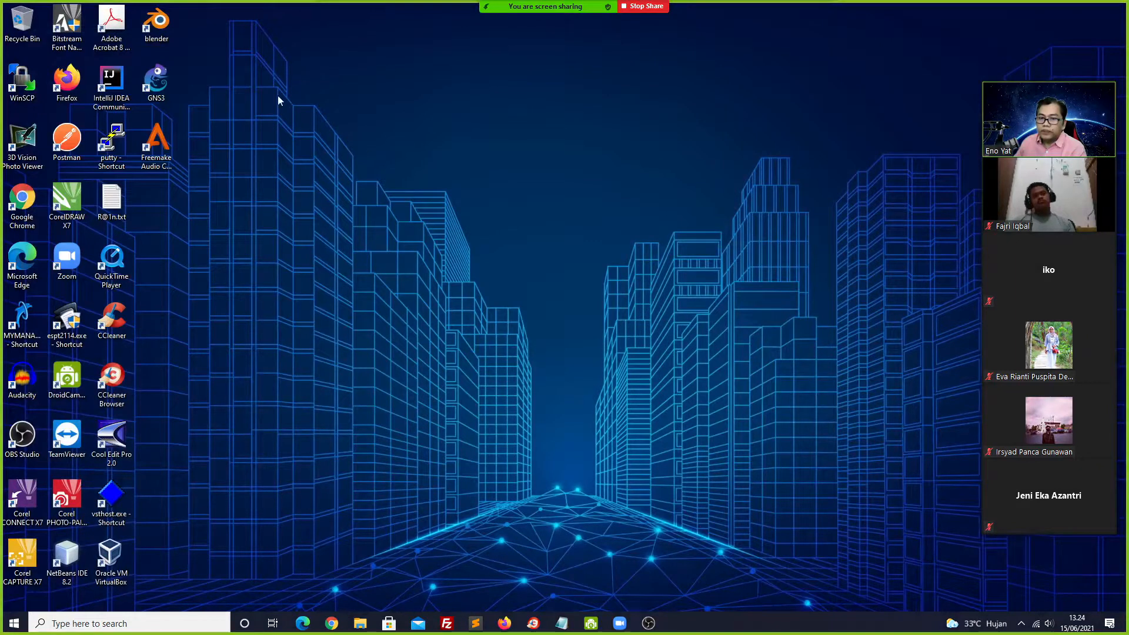
{"action": "right_click", "coordinate": [277, 95]}
{"action": "left_click", "coordinate": [303, 128]}
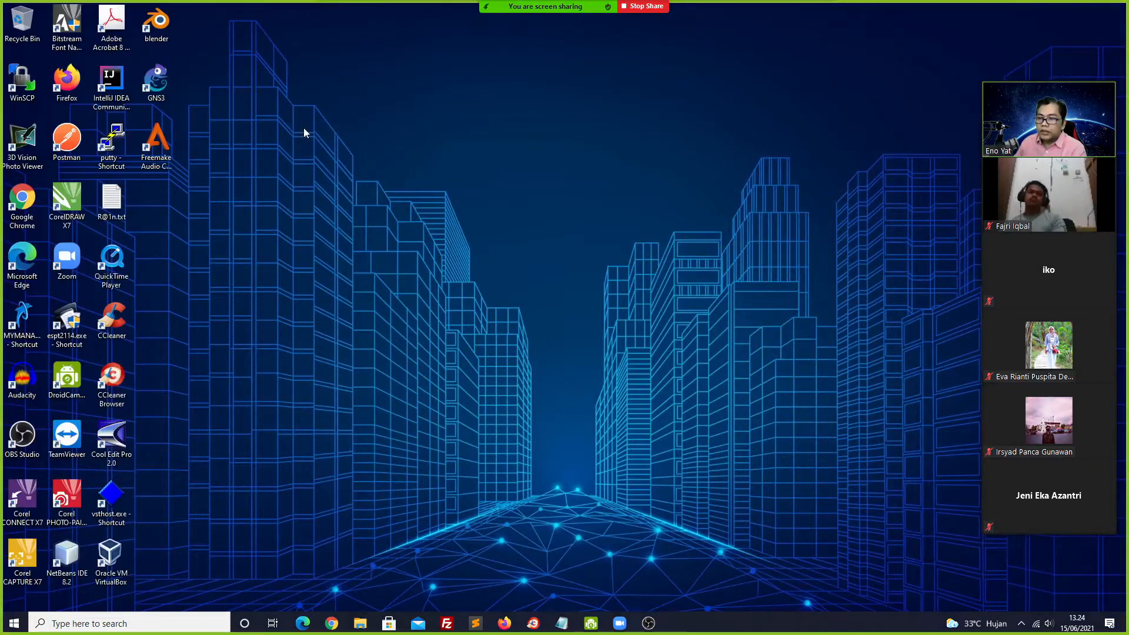
- Relaunch Blender with a new General file and collapse the meeting's floating video thumbnails
{"action": "double_click", "coordinate": [158, 26]}
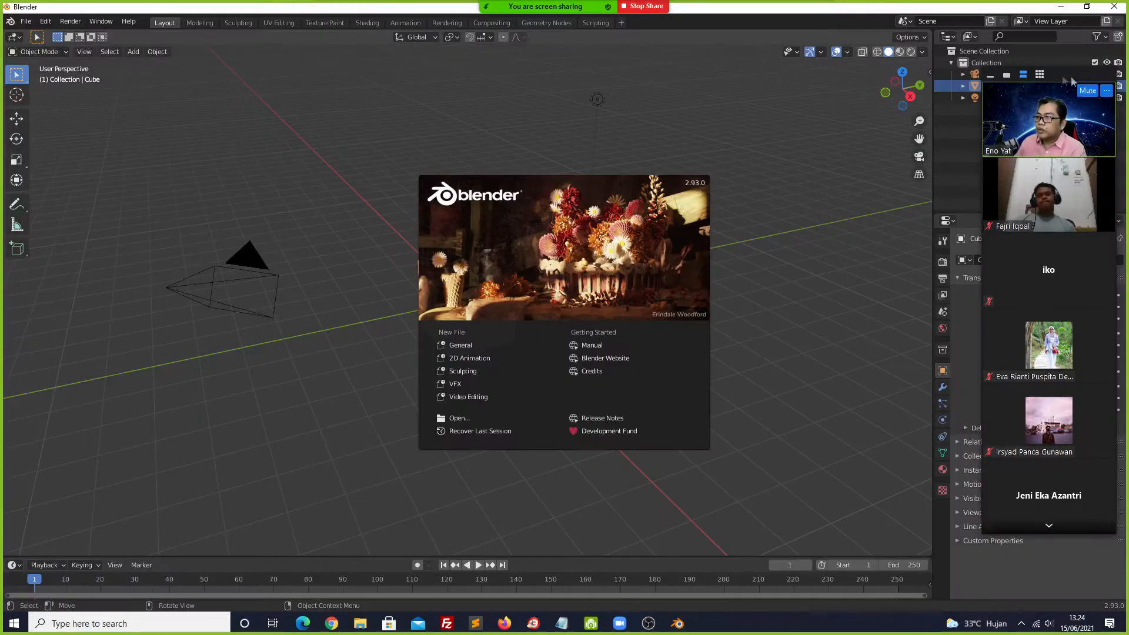
{"action": "left_click", "coordinate": [990, 75]}
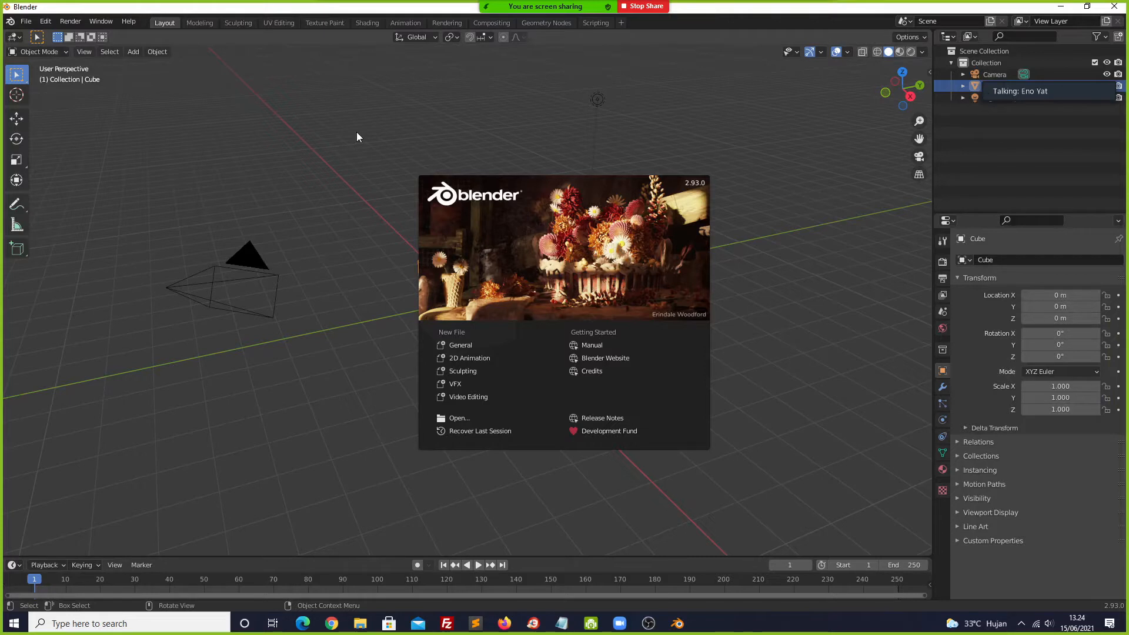
{"action": "left_click", "coordinate": [462, 349]}
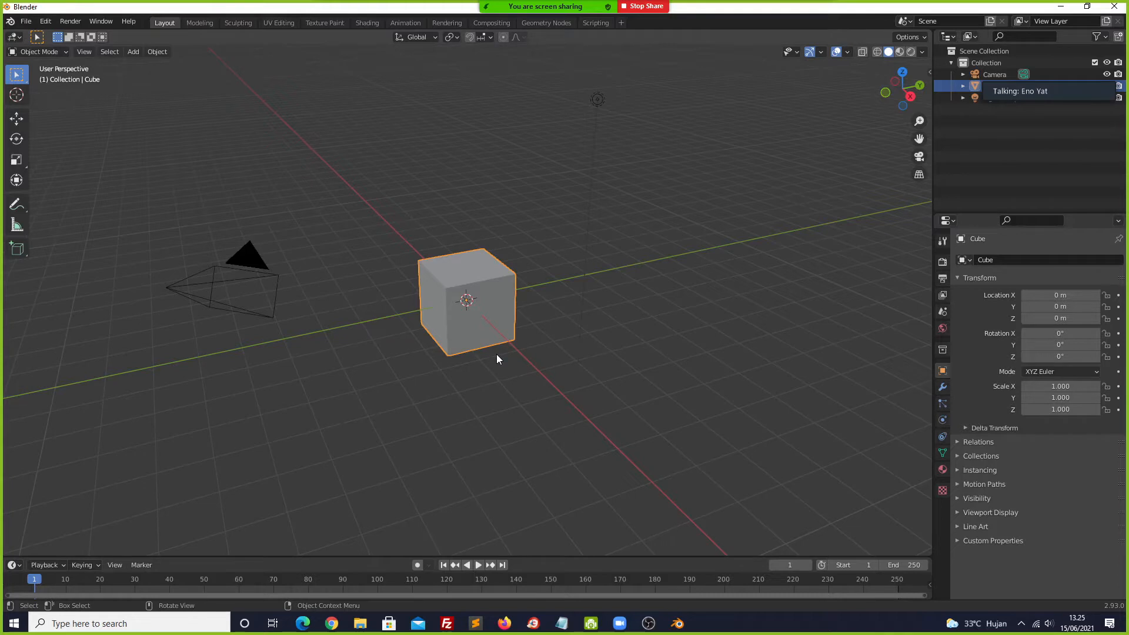
- Examine the default cube at different distances by zooming the 3D view in and out
{"action": "scroll", "coordinate": [497, 354], "scroll_direction": "up", "scroll_amount": 6}
{"action": "scroll", "coordinate": [496, 354], "scroll_direction": "down", "scroll_amount": 6}
{"action": "scroll", "coordinate": [496, 356], "scroll_direction": "up", "scroll_amount": 5}
{"action": "scroll", "coordinate": [496, 355], "scroll_direction": "down", "scroll_amount": 4}
{"action": "scroll", "coordinate": [496, 358], "scroll_direction": "up", "scroll_amount": 4}
{"action": "scroll", "coordinate": [497, 359], "scroll_direction": "down", "scroll_amount": 1}
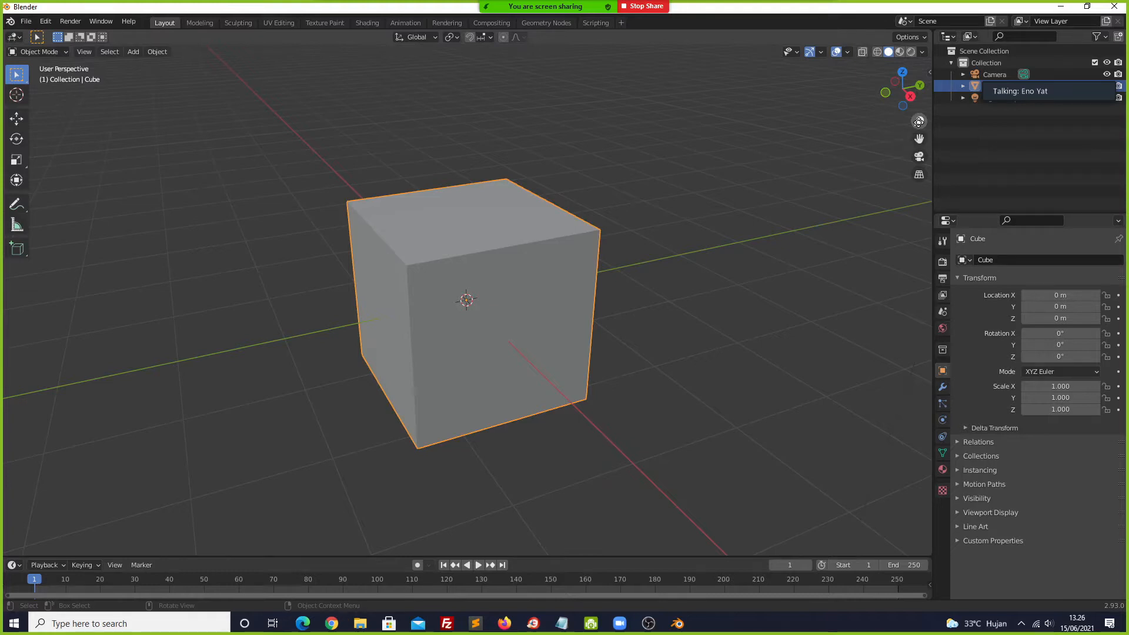
{"action": "mouse_move", "coordinate": [919, 121]}
{"action": "left_mouse_down"}
{"action": "mouse_move", "coordinate": [920, 134]}
{"action": "mouse_move", "coordinate": [921, 123]}
{"action": "left_mouse_up"}
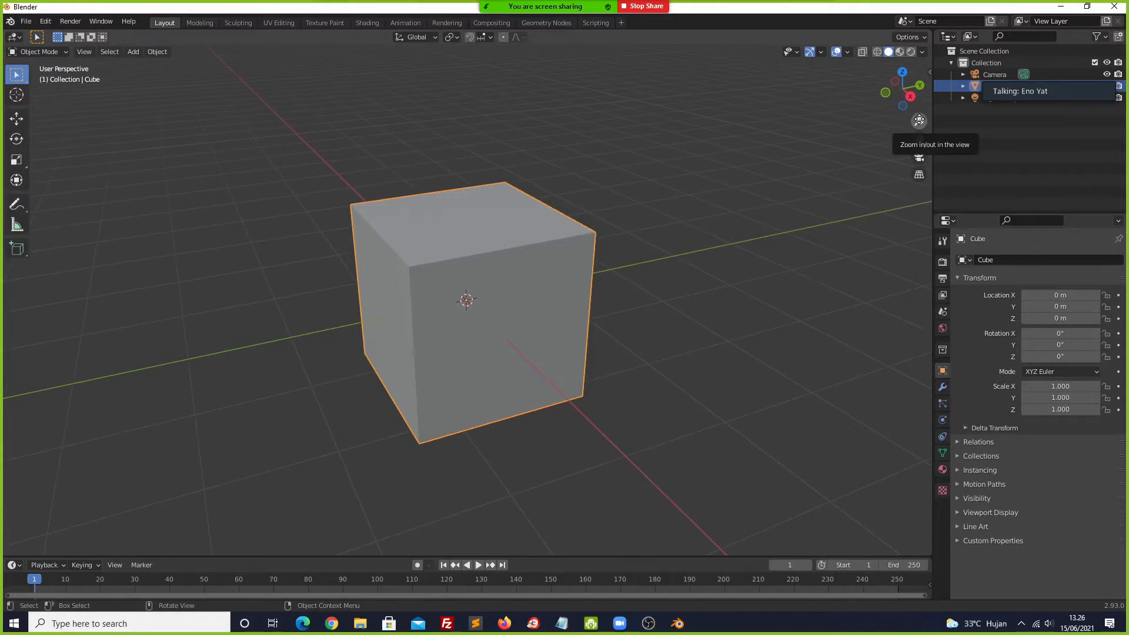
{"action": "mouse_move", "coordinate": [919, 120]}
{"action": "left_mouse_down"}
{"action": "mouse_move", "coordinate": [920, 173]}
{"action": "mouse_move", "coordinate": [920, 106]}
{"action": "mouse_move", "coordinate": [921, 122]}
{"action": "left_mouse_up"}
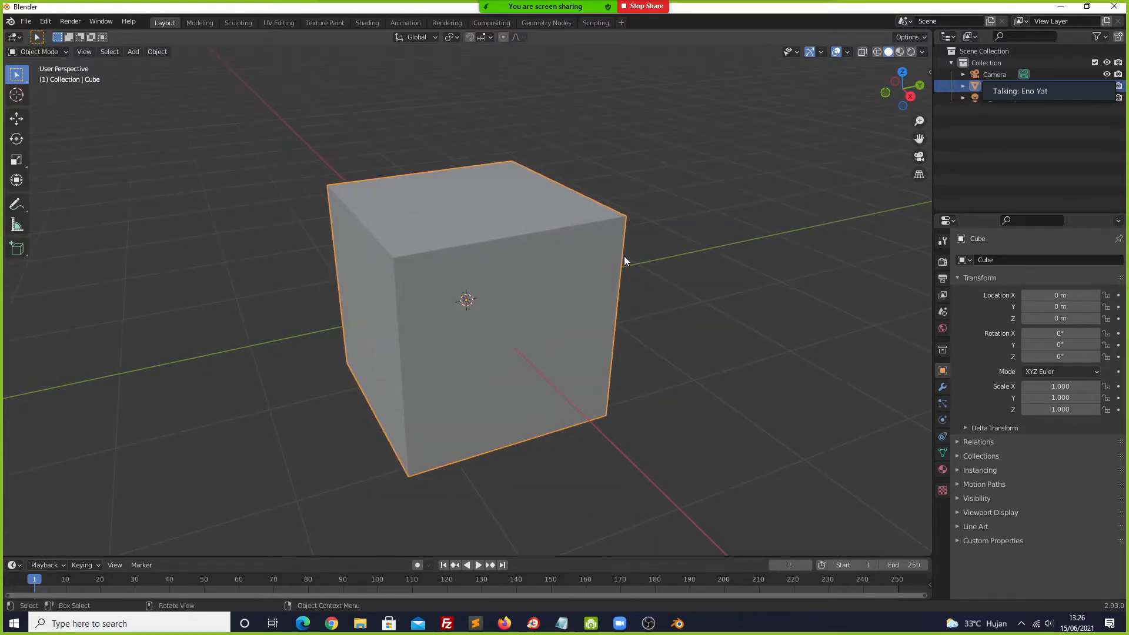
{"action": "scroll", "coordinate": [617, 273], "scroll_direction": "down", "scroll_amount": 3}
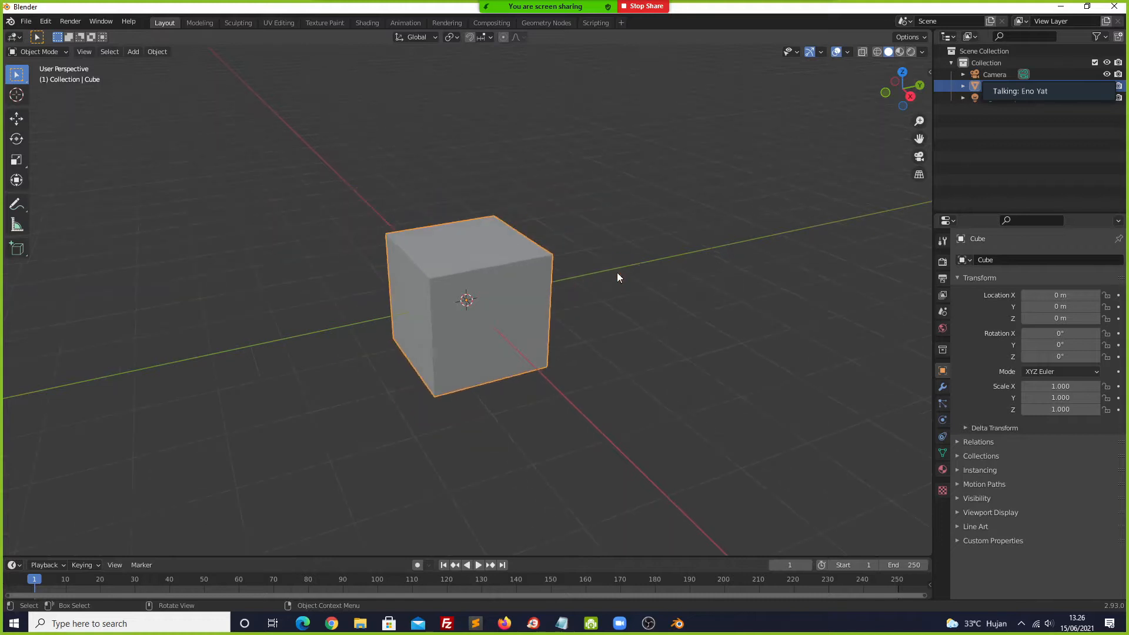
- Inspect the cube from several sides by orbiting, panning and zooming the 3D view
{"action": "middle_click_drag", "start_coordinate": [592, 285], "coordinate": [484, 290]}
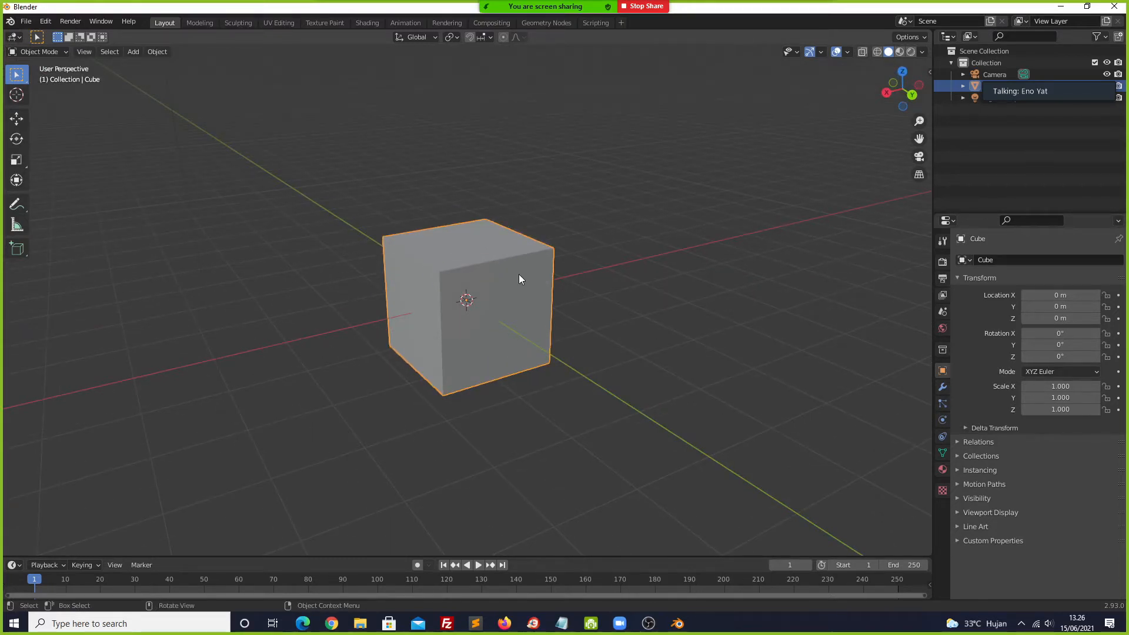
{"action": "middle_click_drag", "start_coordinate": [515, 277], "coordinate": [378, 259]}
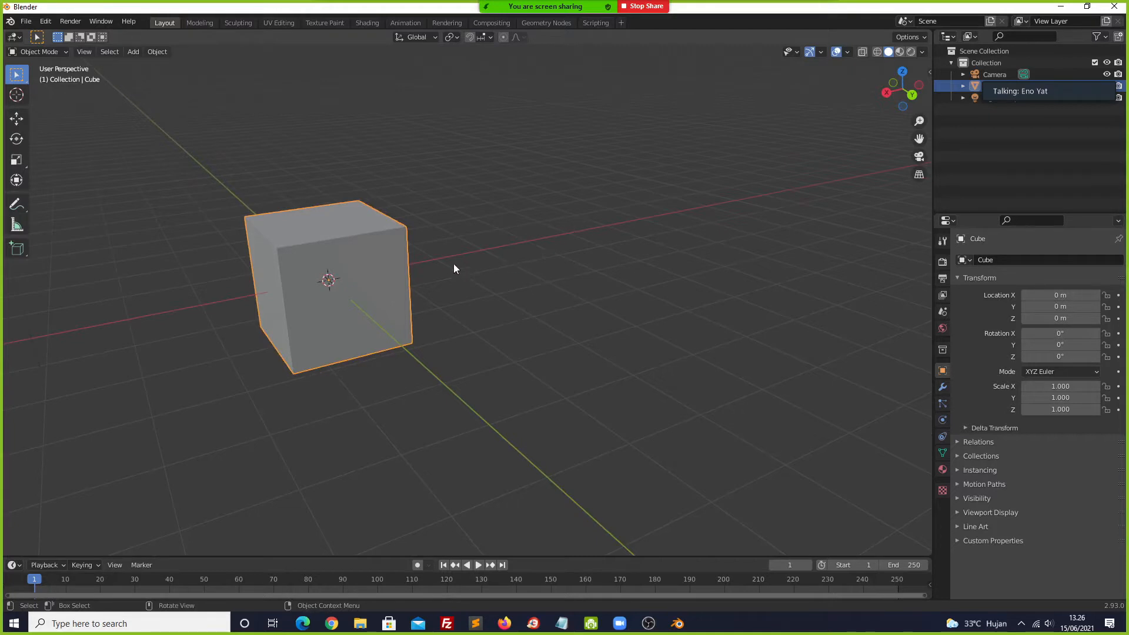
{"action": "mouse_move", "coordinate": [487, 266]}
{"action": "middle_mouse_down"}
{"action": "mouse_move", "coordinate": [296, 301]}
{"action": "mouse_move", "coordinate": [482, 290]}
{"action": "mouse_move", "coordinate": [542, 237]}
{"action": "mouse_move", "coordinate": [492, 282]}
{"action": "mouse_move", "coordinate": [494, 272]}
{"action": "middle_mouse_up"}
{"action": "scroll", "coordinate": [499, 271], "scroll_direction": "up", "scroll_amount": 2}
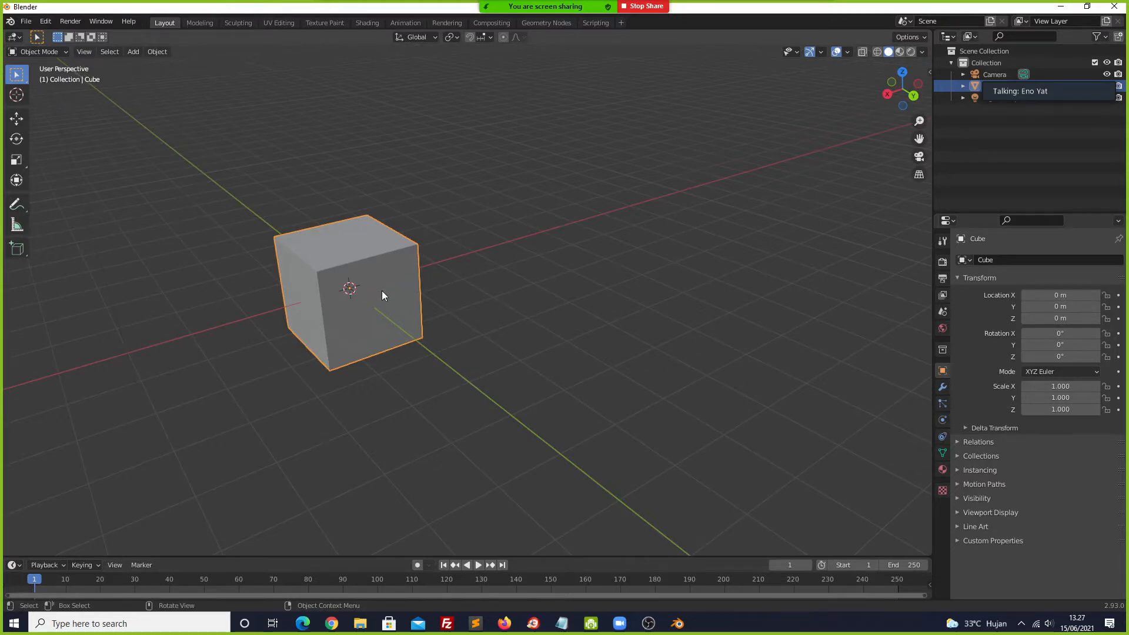
{"action": "middle_click_drag", "start_coordinate": [382, 294], "coordinate": [514, 280]}
{"action": "scroll", "coordinate": [513, 281], "scroll_direction": "up", "scroll_amount": 3}
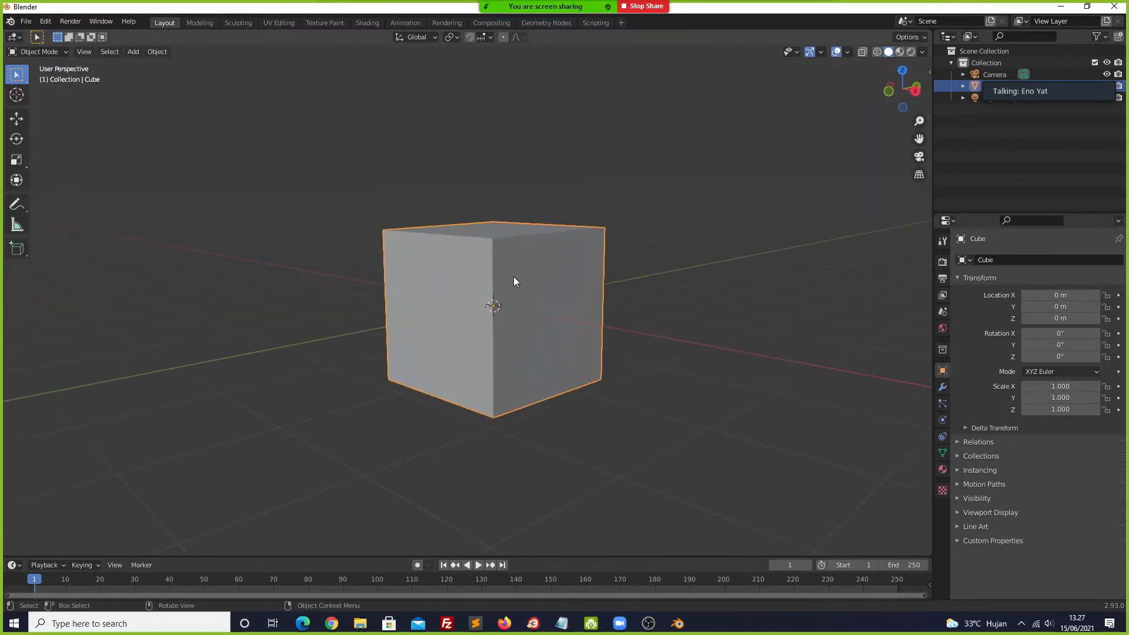
{"action": "middle_click_drag", "start_coordinate": [513, 281], "coordinate": [510, 303]}
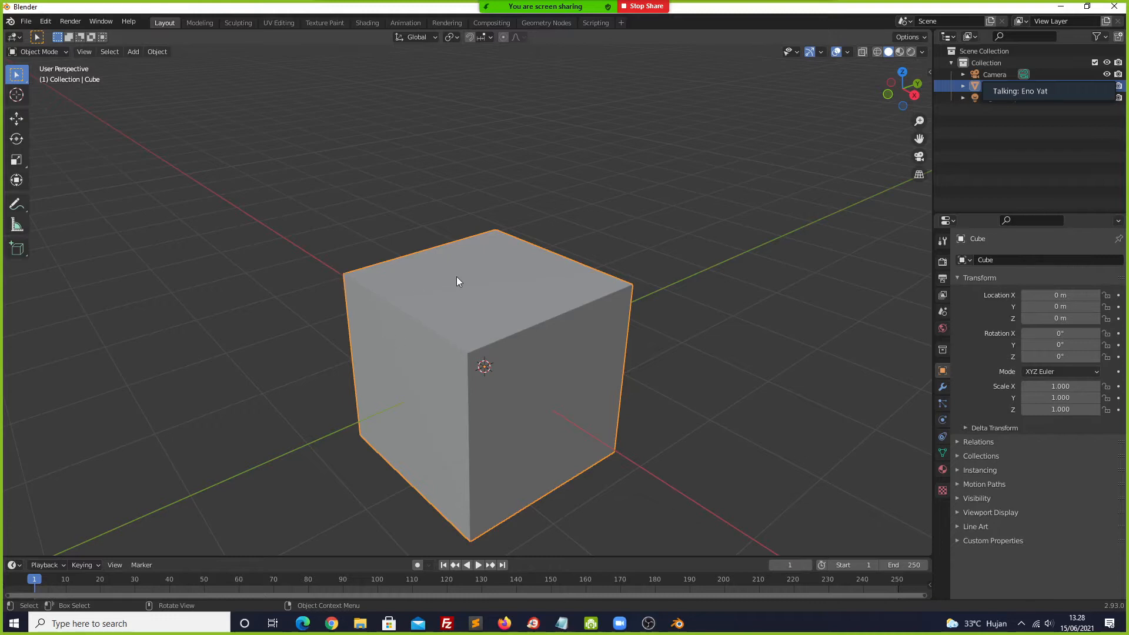
{"action": "scroll", "coordinate": [461, 323], "scroll_direction": "down", "scroll_amount": 3}
{"action": "middle_click_drag", "start_coordinate": [504, 377], "coordinate": [461, 383]}
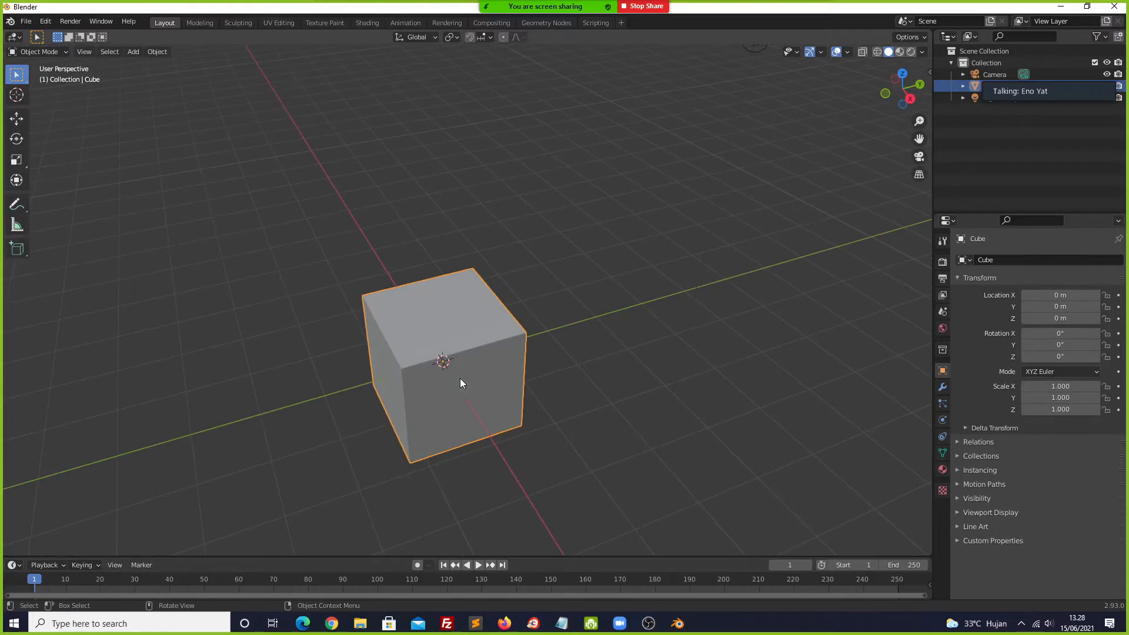
{"action": "middle_click_drag", "start_coordinate": [460, 379], "coordinate": [475, 350]}
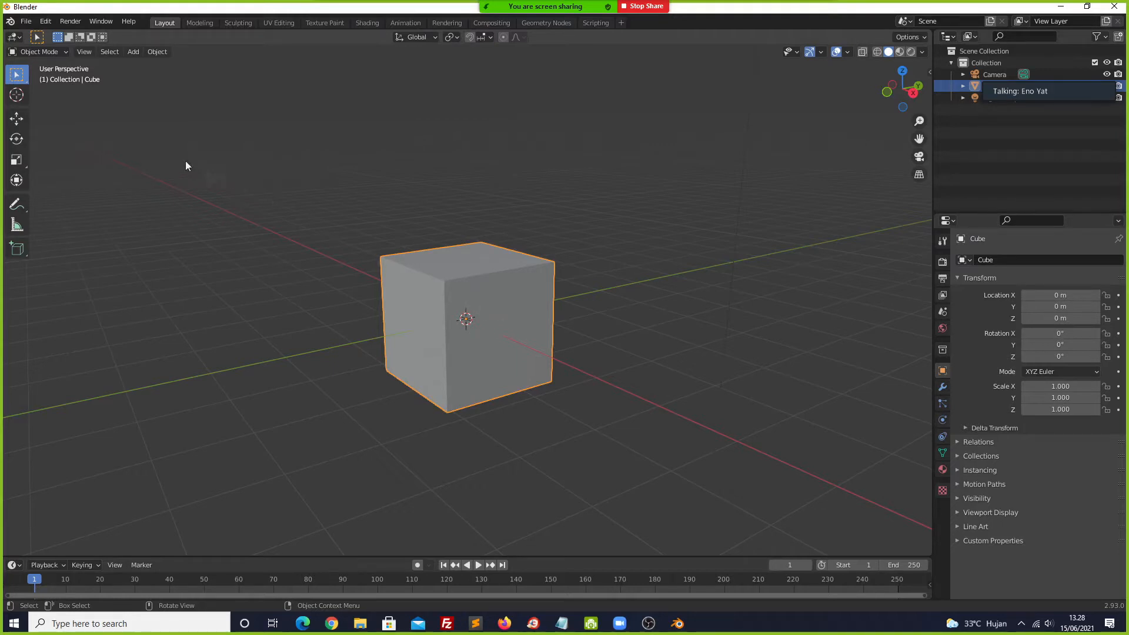
- Move the cube along Y, Z and X with the Move tool to about X 1.01 m, Y 0.05 m, Z 0.97 m
{"action": "left_click", "coordinate": [20, 120]}
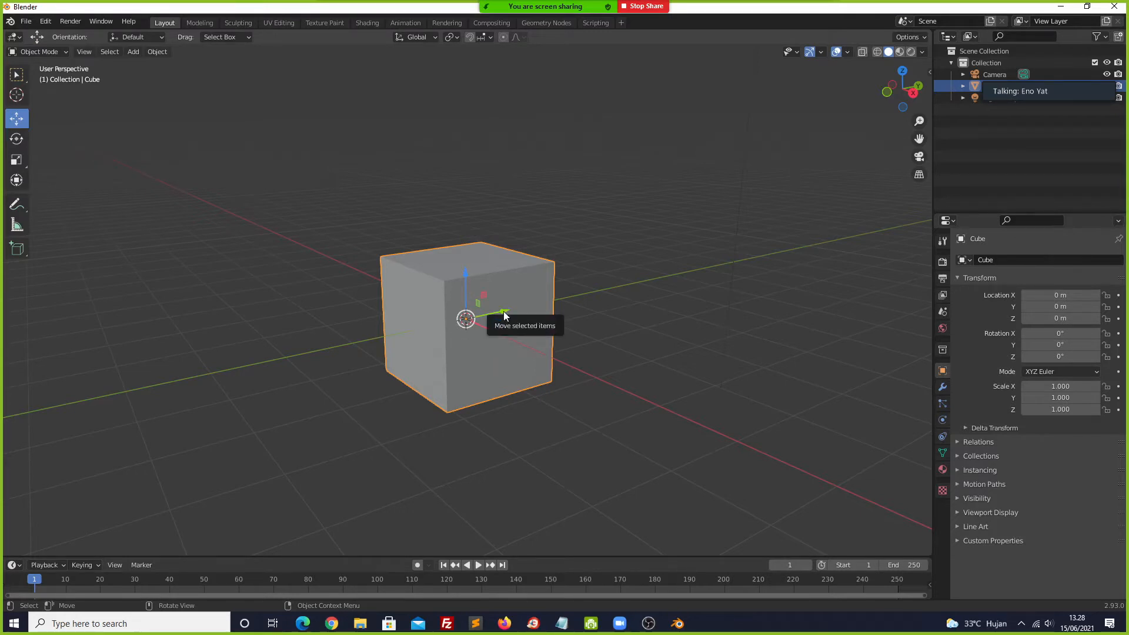
{"action": "left_click_drag", "start_coordinate": [504, 316], "coordinate": [520, 336]}
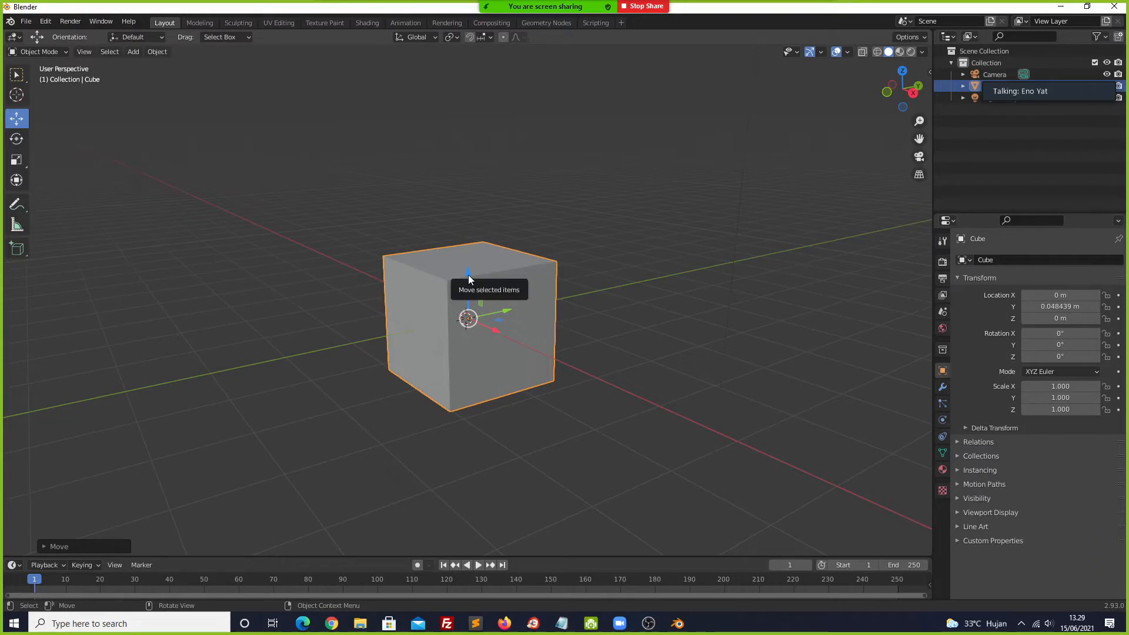
{"action": "left_click_drag", "start_coordinate": [468, 274], "coordinate": [494, 219]}
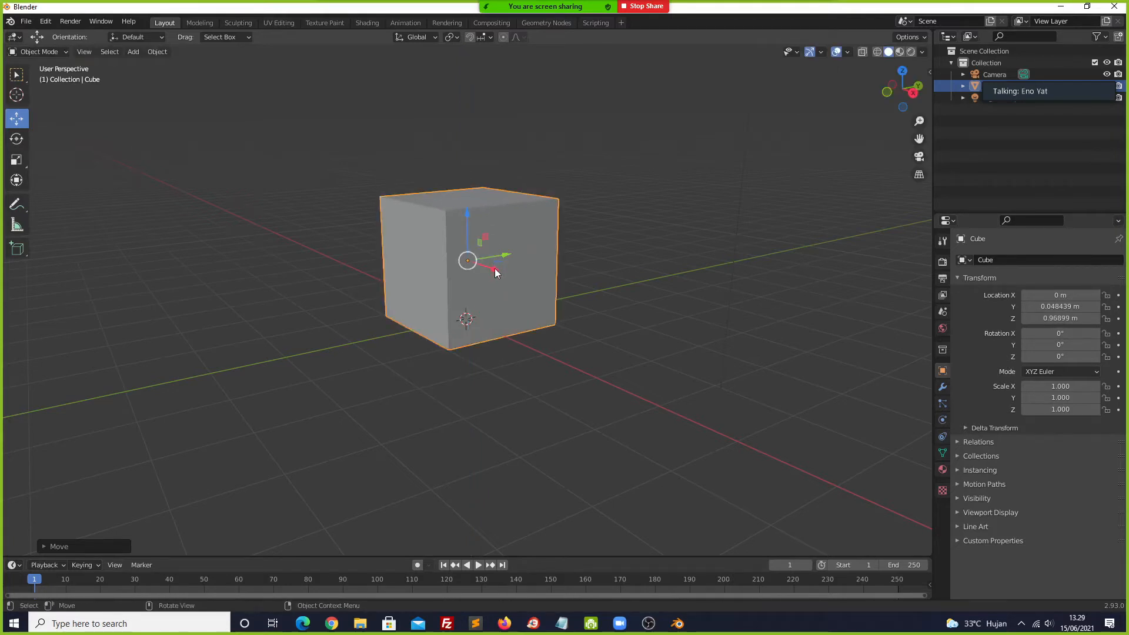
{"action": "left_click_drag", "start_coordinate": [495, 269], "coordinate": [528, 297]}
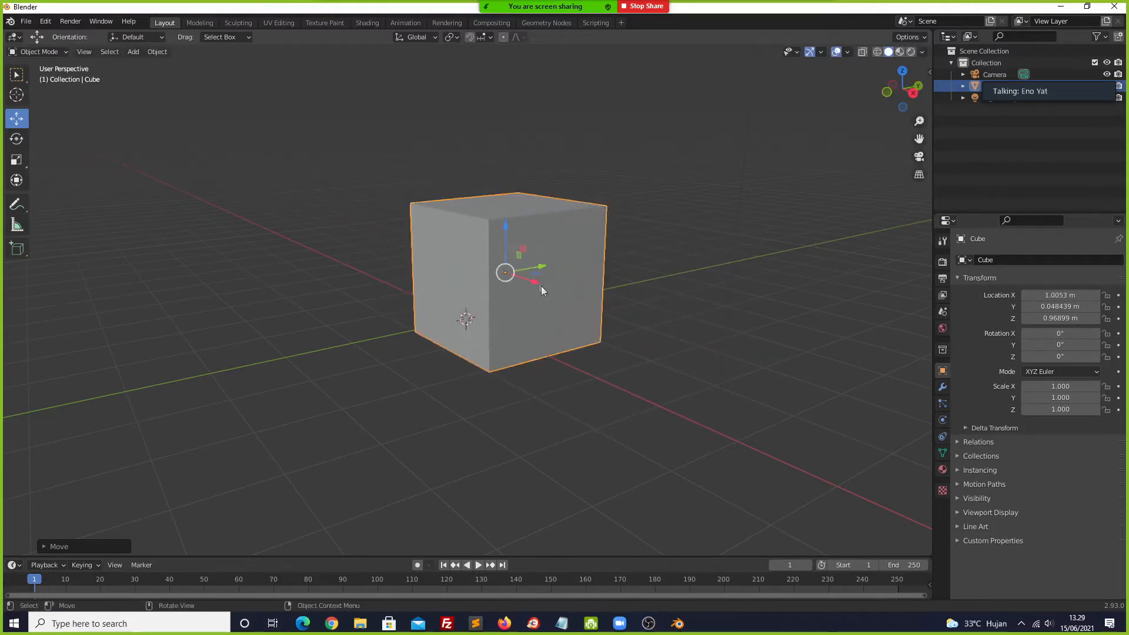
- Shift the cube along Y and freely in the view, placing it at about X 0.61 m, Y -0.38 m, Z 1.02 m
{"action": "left_click_drag", "start_coordinate": [540, 268], "coordinate": [483, 301]}
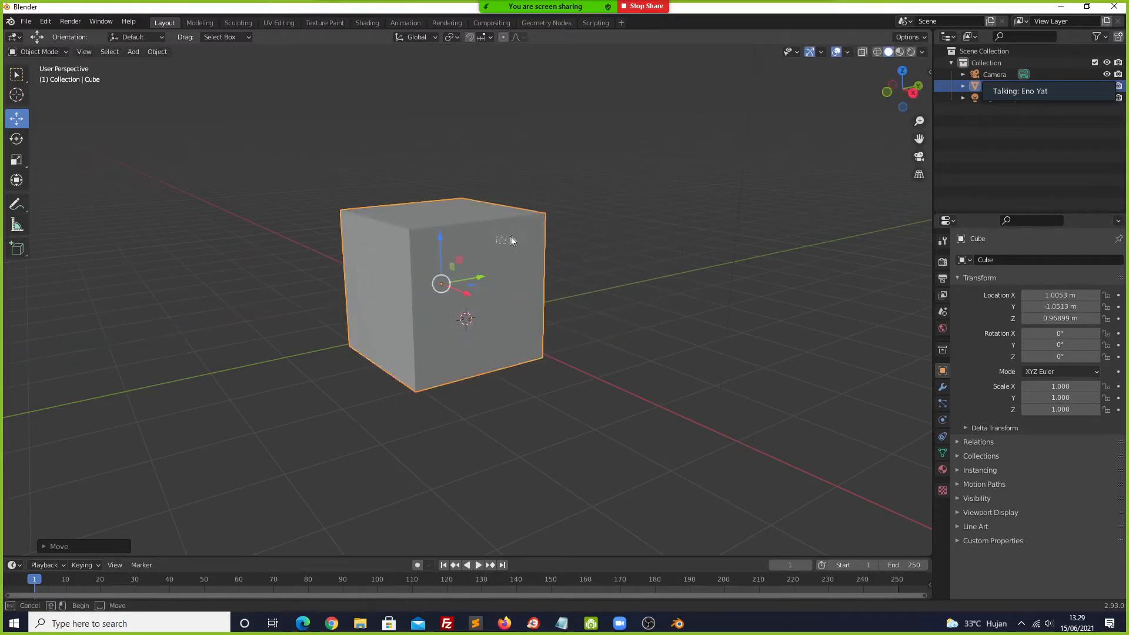
{"action": "left_click_drag", "start_coordinate": [441, 284], "coordinate": [398, 275]}
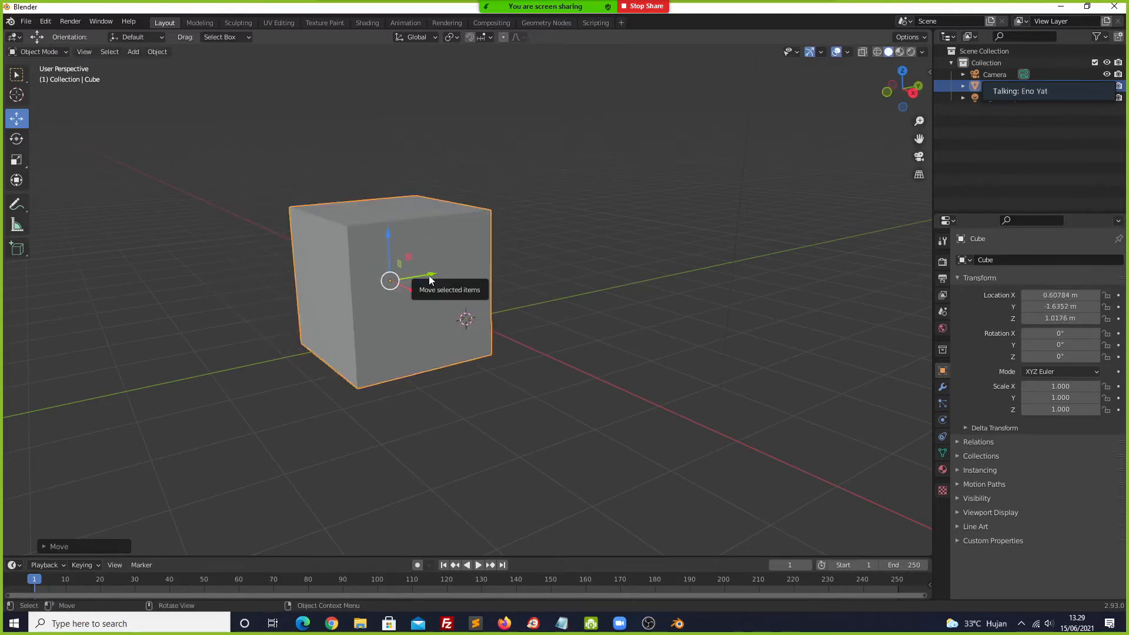
{"action": "left_click_drag", "start_coordinate": [429, 275], "coordinate": [513, 279]}
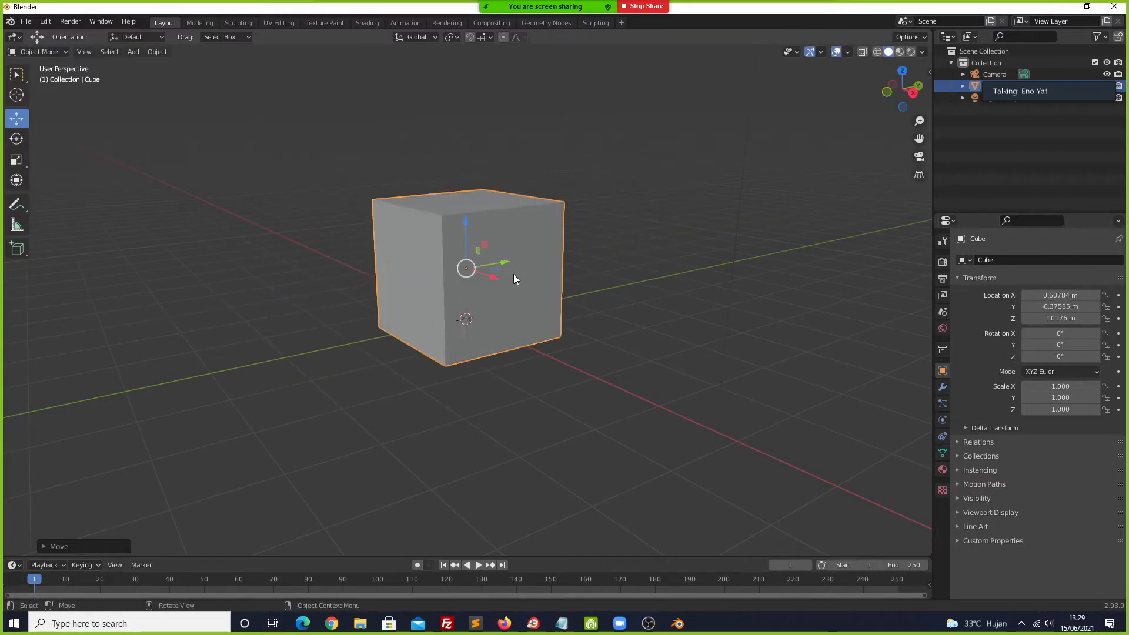
- Reselect the cube with the Select Box tool and move it along the global X axis to about X 0.97 m
{"action": "left_click", "coordinate": [18, 74]}
{"action": "left_click", "coordinate": [155, 213]}
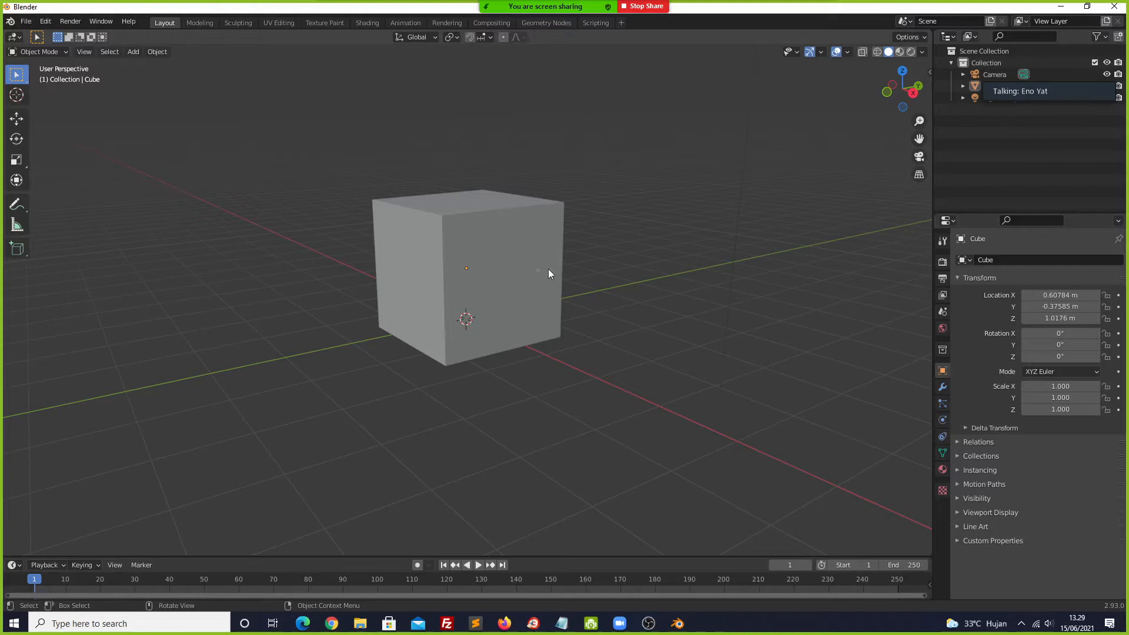
{"action": "left_click", "coordinate": [493, 246]}
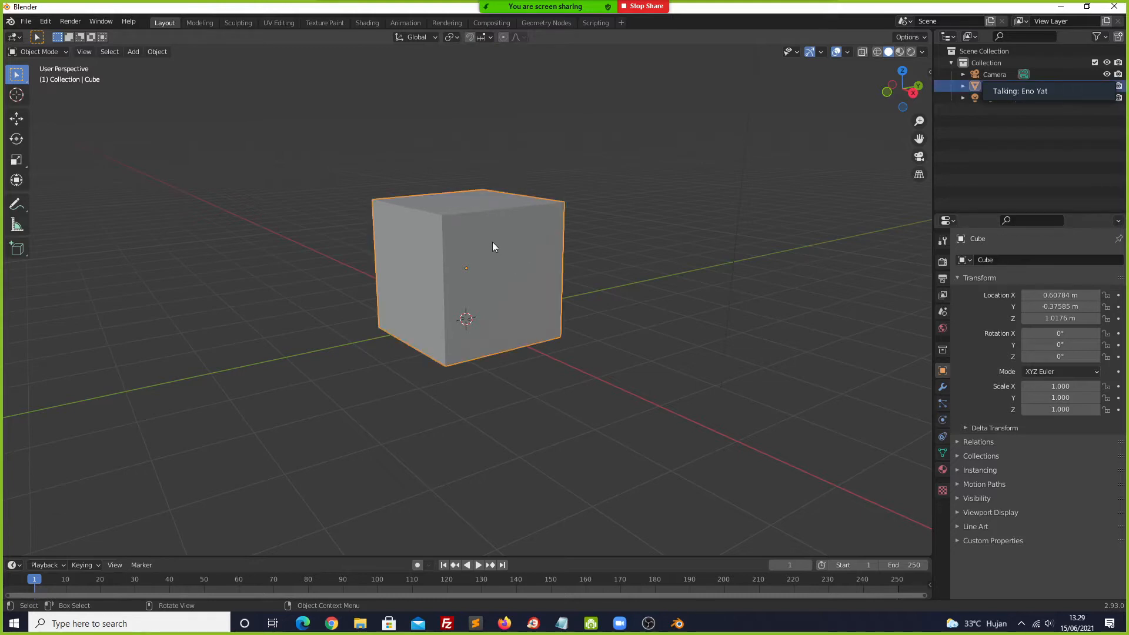
{"action": "key", "text": "g"}
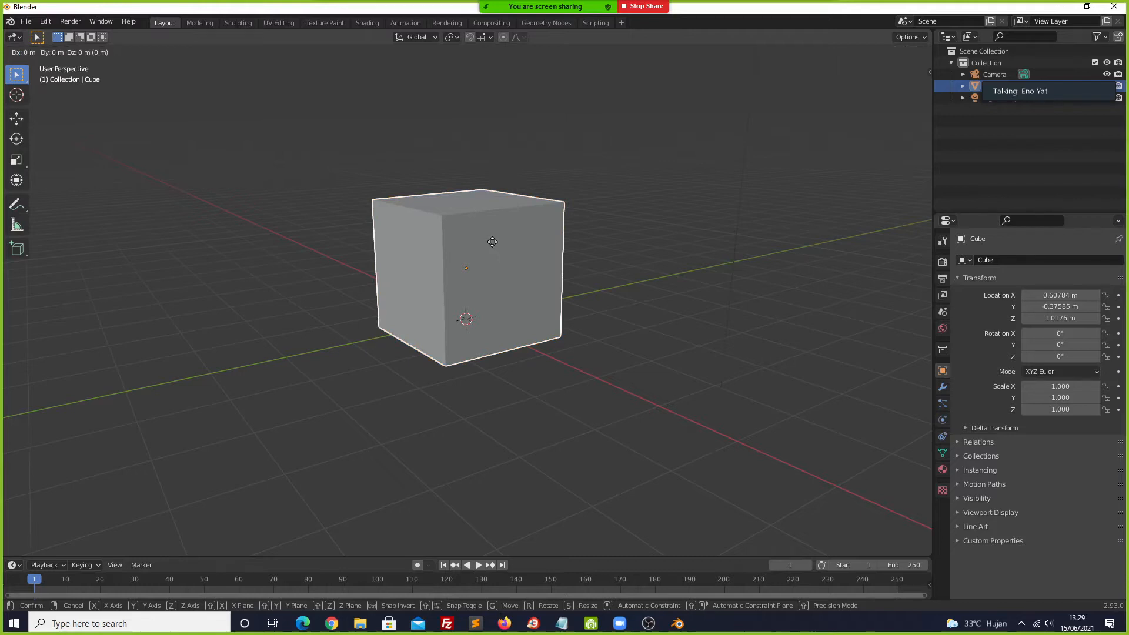
{"action": "key", "text": "x"}
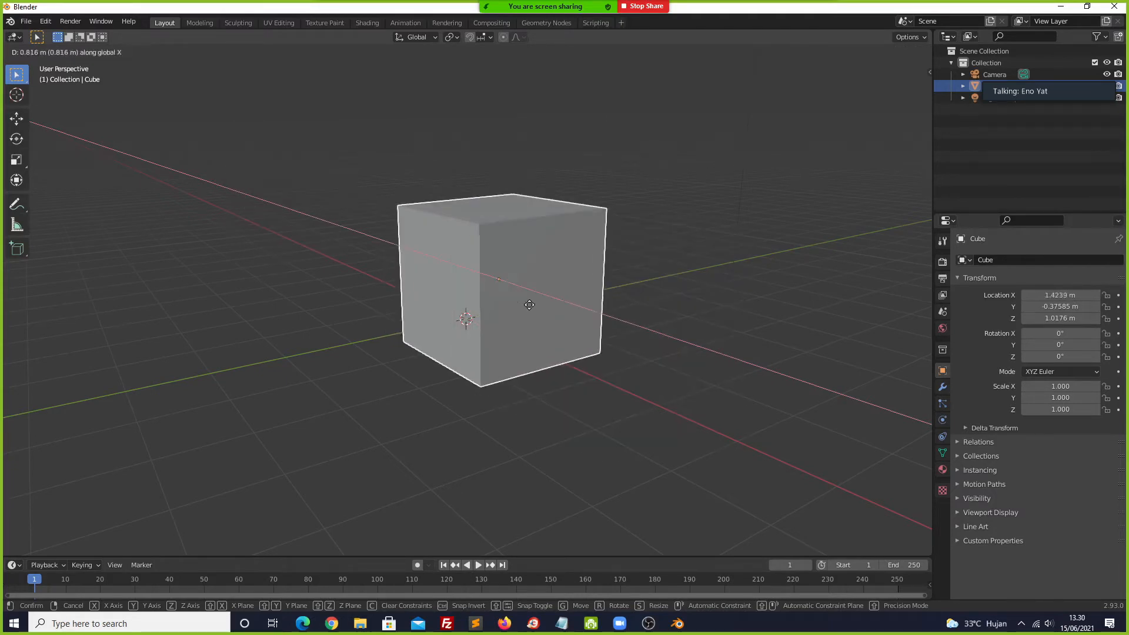
{"action": "left_click", "coordinate": [492, 296]}
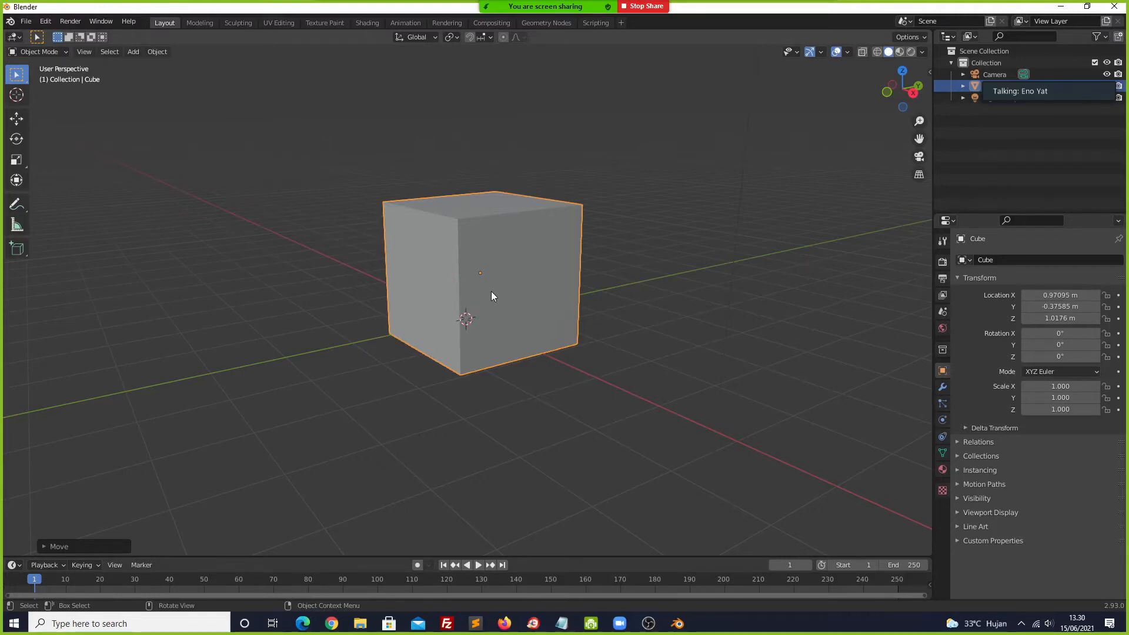
- Move the cube up along the global Z axis to about Z 2.00 m
{"action": "key", "text": "g"}
{"action": "key", "text": "z"}
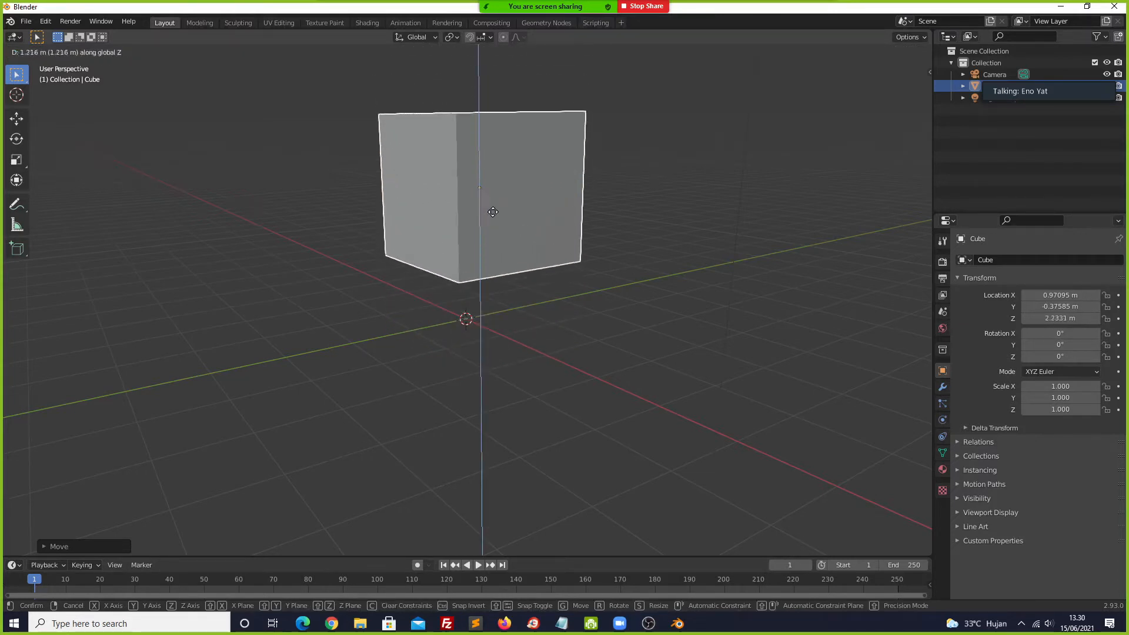
{"action": "left_click", "coordinate": [493, 223]}
- Move the cube along global Y to about -2.40 m, and raise it with the Move tool to about Z 2.49 m
{"action": "middle_click_drag", "start_coordinate": [573, 257], "coordinate": [566, 302]}
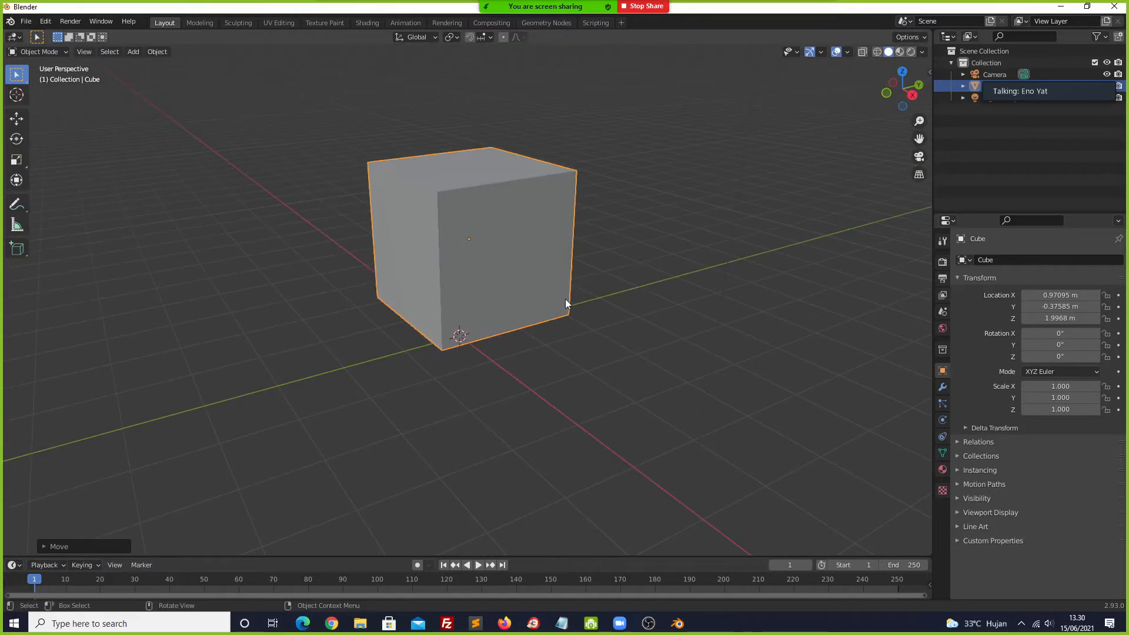
{"action": "key", "text": "g"}
{"action": "key", "text": "y"}
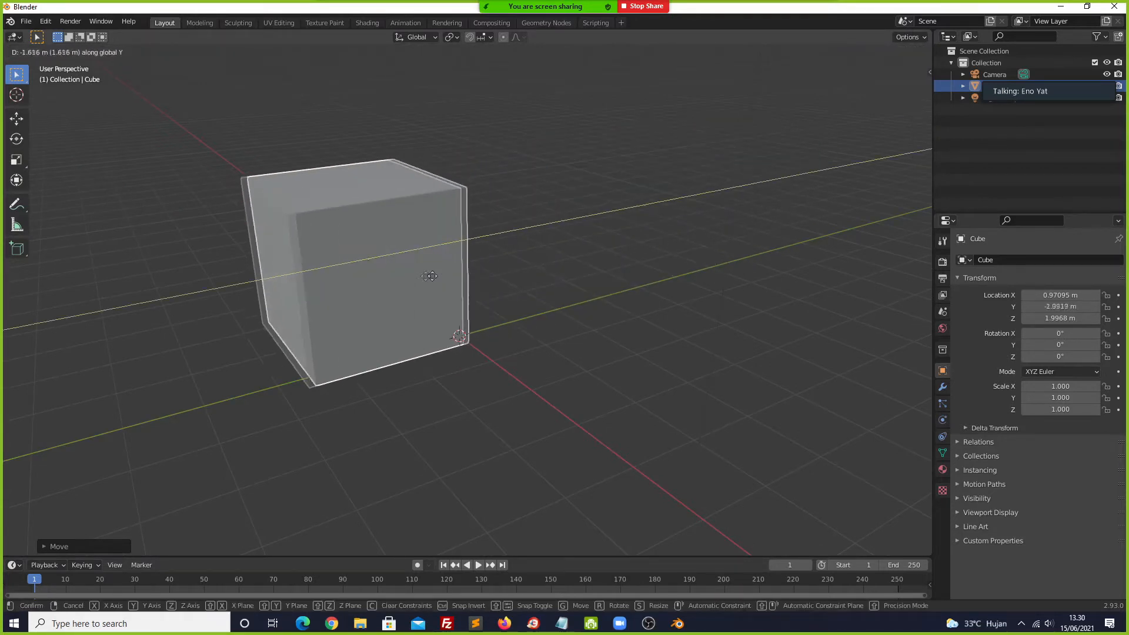
{"action": "left_click", "coordinate": [414, 277]}
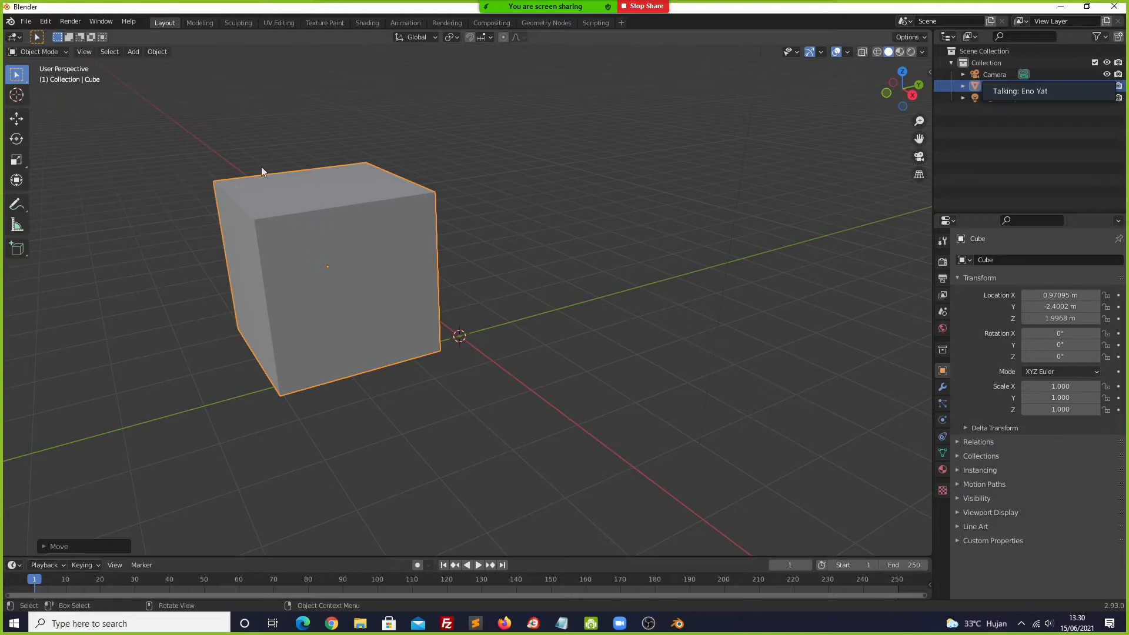
{"action": "left_click", "coordinate": [17, 121]}
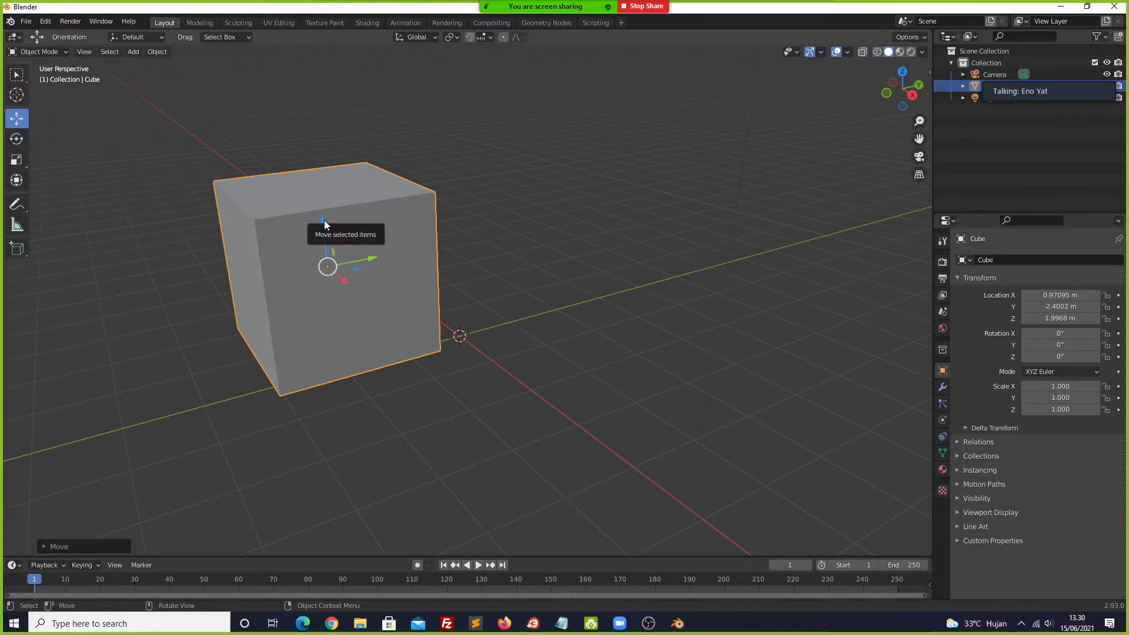
{"action": "left_click_drag", "start_coordinate": [324, 221], "coordinate": [373, 175]}
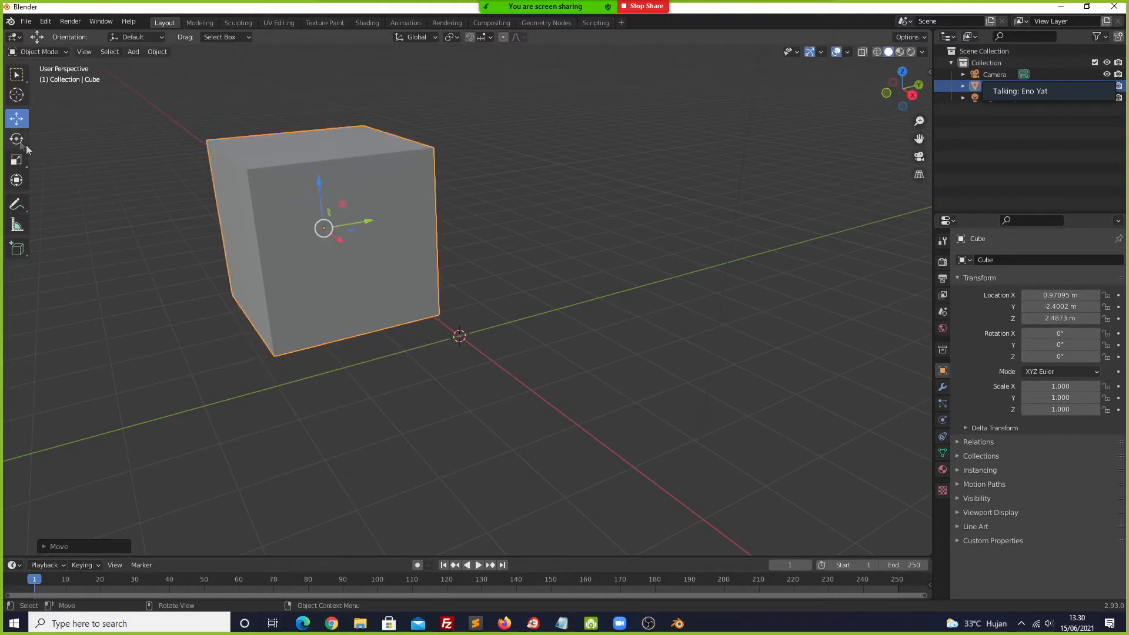
- Rotate the cube around X, Y and Z with the Rotate tool, then trackball-rotate it to about X 26°, Y 49.7°, Z 72.2°
{"action": "left_click", "coordinate": [21, 144]}
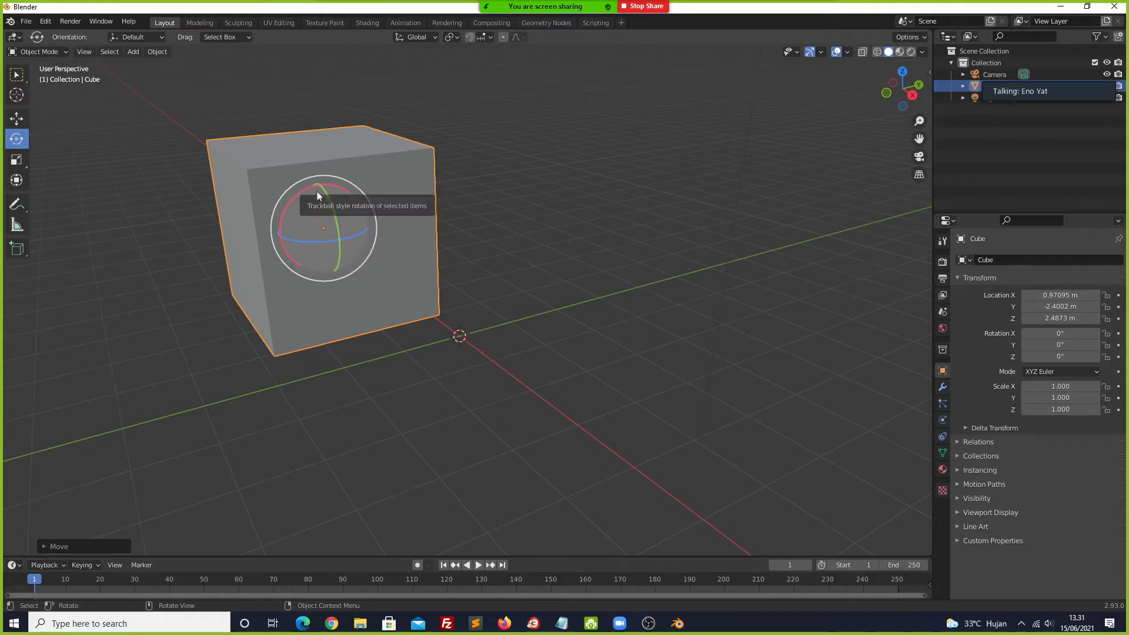
{"action": "mouse_move", "coordinate": [306, 187]}
{"action": "left_mouse_down"}
{"action": "mouse_move", "coordinate": [295, 241]}
{"action": "mouse_move", "coordinate": [288, 188]}
{"action": "left_mouse_up"}
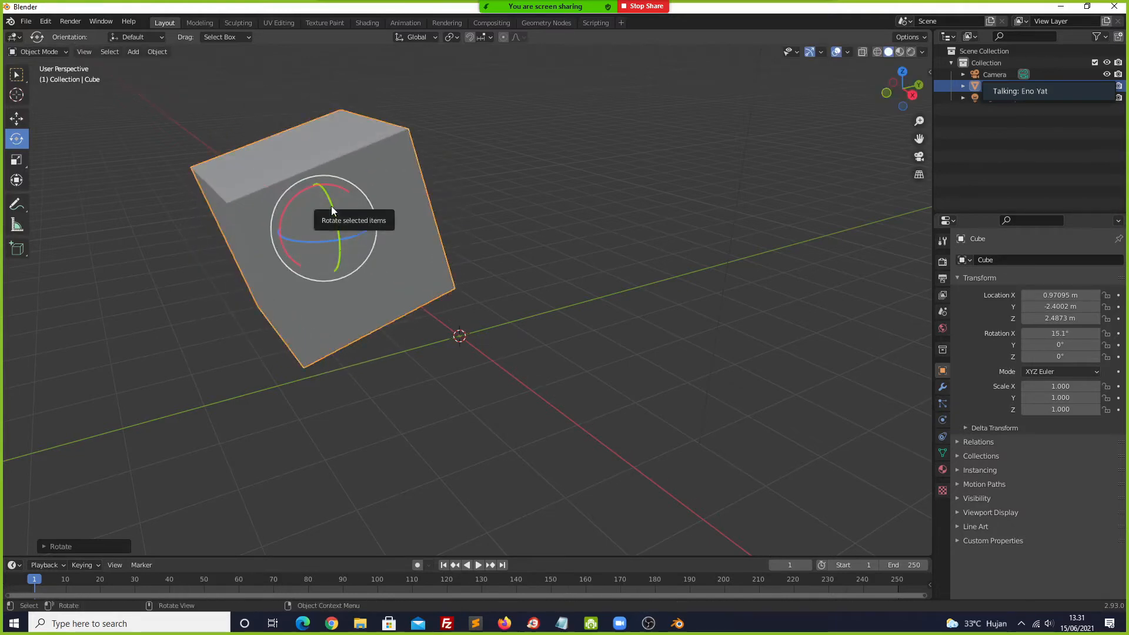
{"action": "mouse_move", "coordinate": [331, 207]}
{"action": "left_mouse_down"}
{"action": "mouse_move", "coordinate": [327, 224]}
{"action": "mouse_move", "coordinate": [340, 227]}
{"action": "mouse_move", "coordinate": [339, 217]}
{"action": "left_mouse_up"}
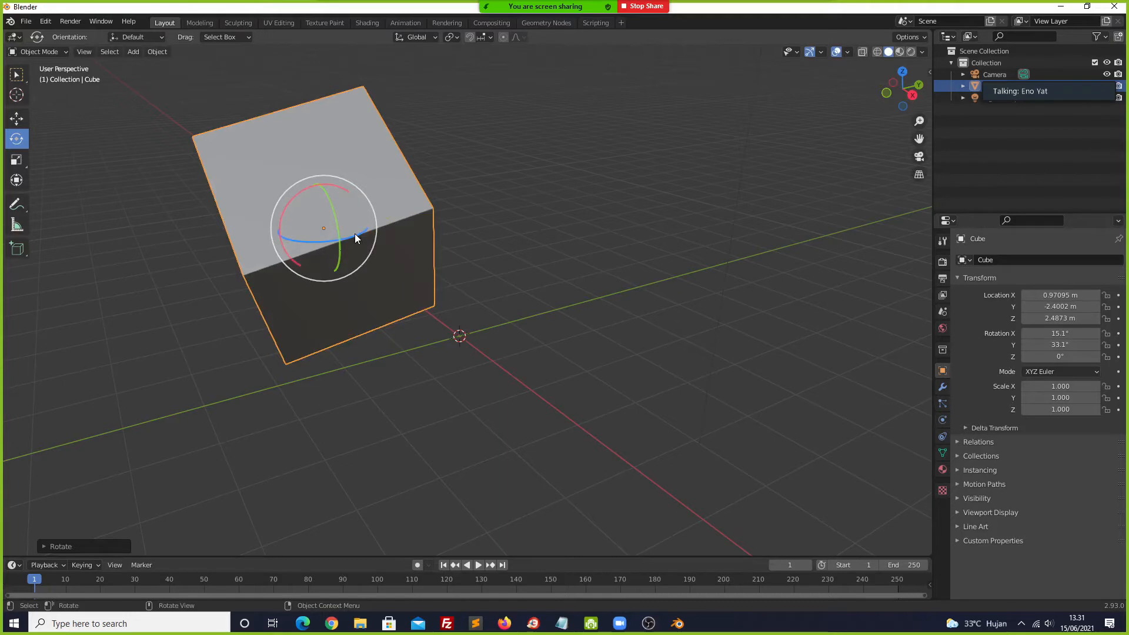
{"action": "left_click_drag", "start_coordinate": [356, 235], "coordinate": [435, 203]}
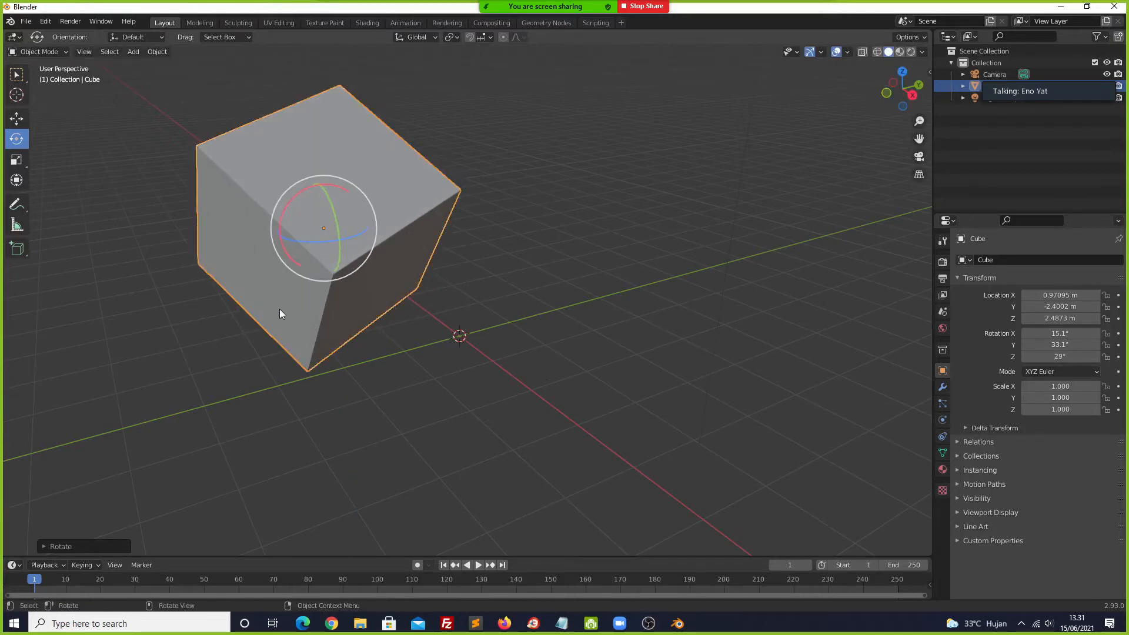
{"action": "left_click_drag", "start_coordinate": [359, 224], "coordinate": [401, 237]}
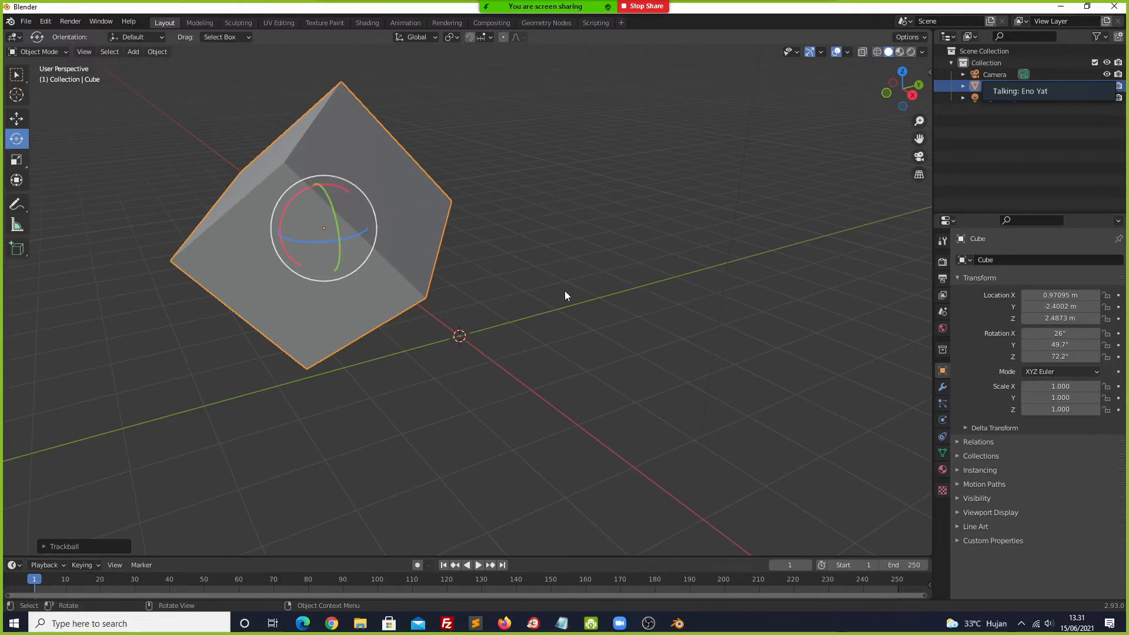
- Return to the Select Box tool and rotate the cube about global Z and X to about X -9.6°, Y 64.9°, Z 22.1°
{"action": "key", "text": "w"}
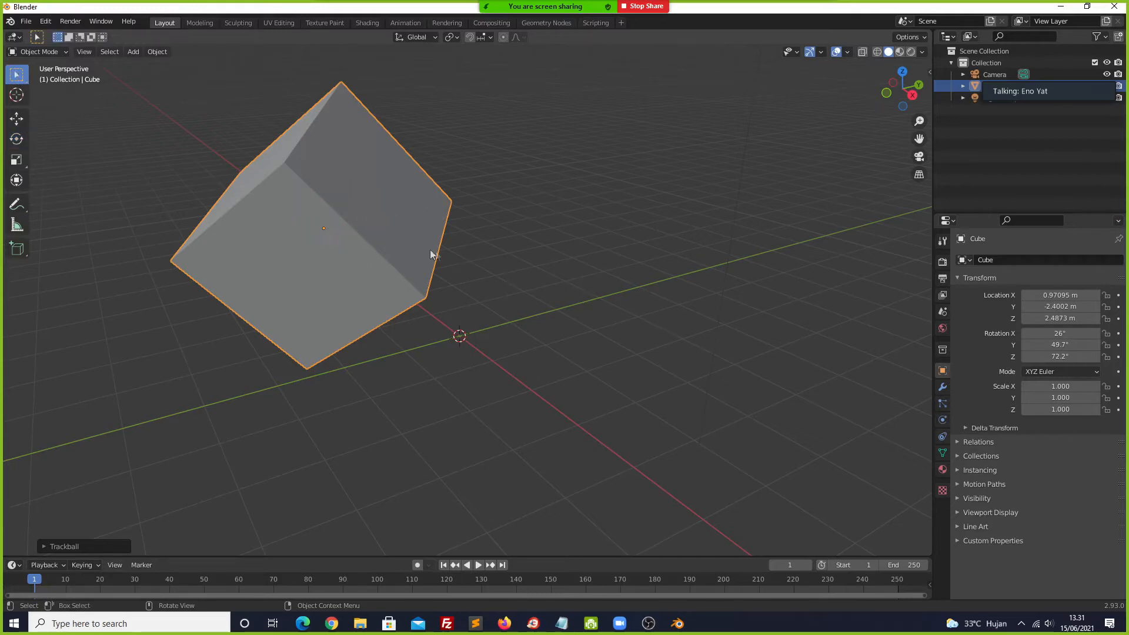
{"action": "key", "text": "r"}
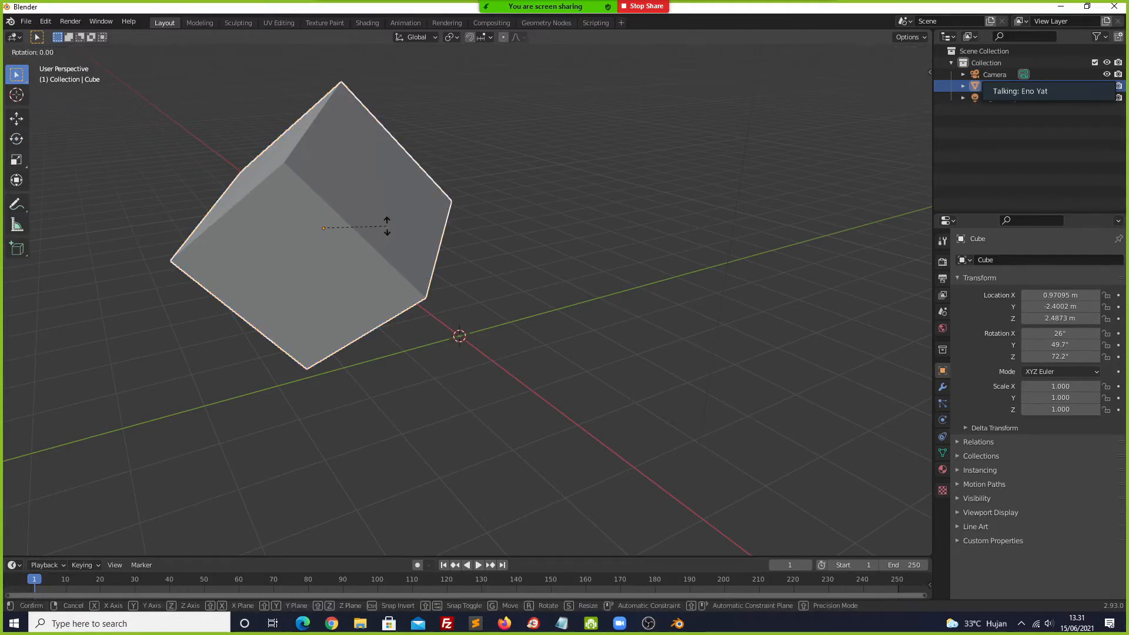
{"action": "key", "text": "z"}
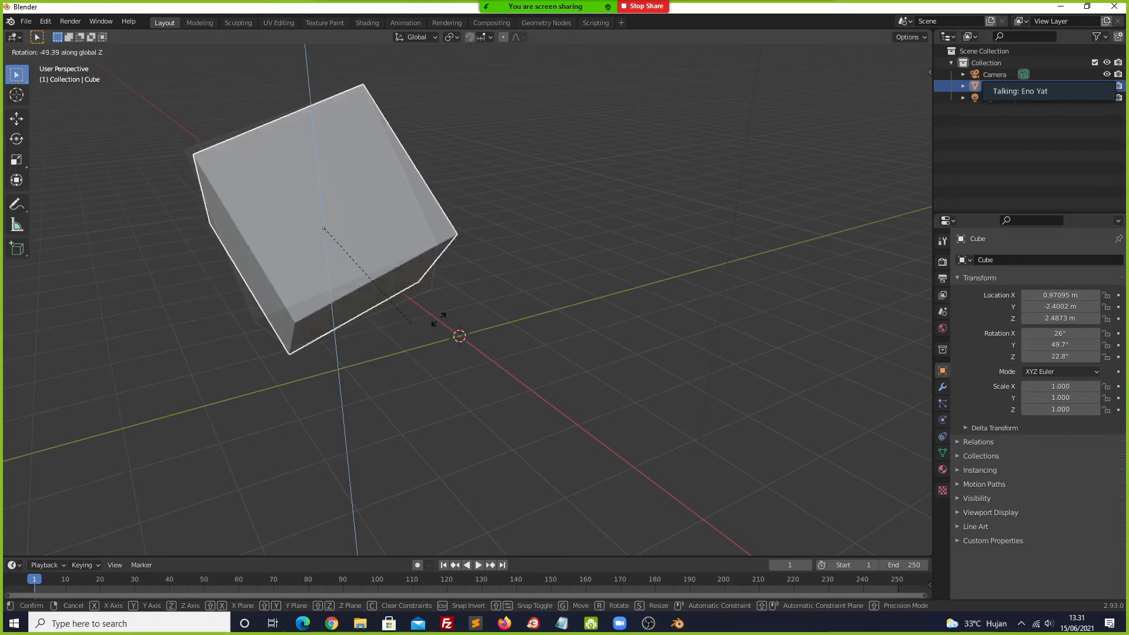
{"action": "left_click", "coordinate": [506, 287]}
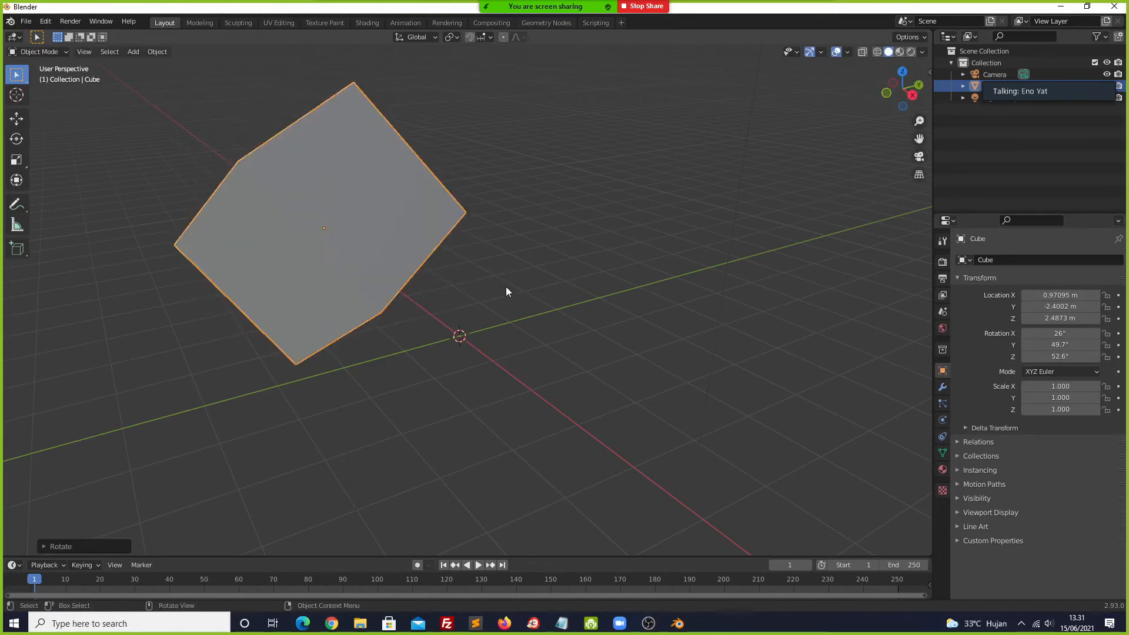
{"action": "key", "text": "r"}
{"action": "key", "text": "x"}
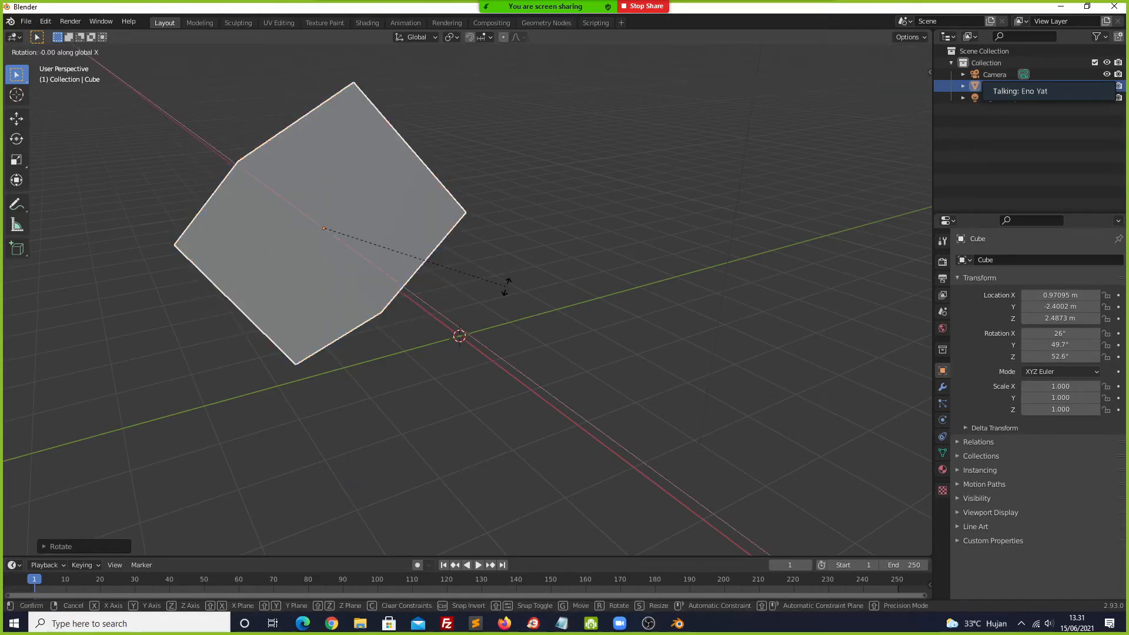
{"action": "left_click", "coordinate": [385, 286]}
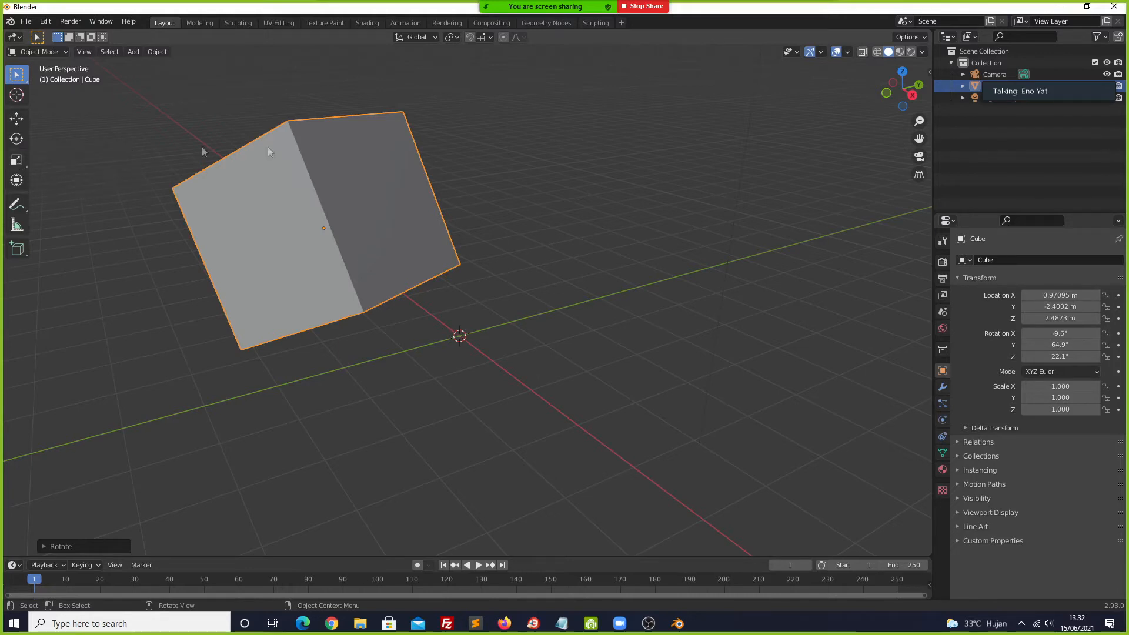
- Shrink the cube along Y with the Scale tool to a scale of about 0.99, 0.53, 0.87, and inspect its shape
{"action": "left_click", "coordinate": [15, 160]}
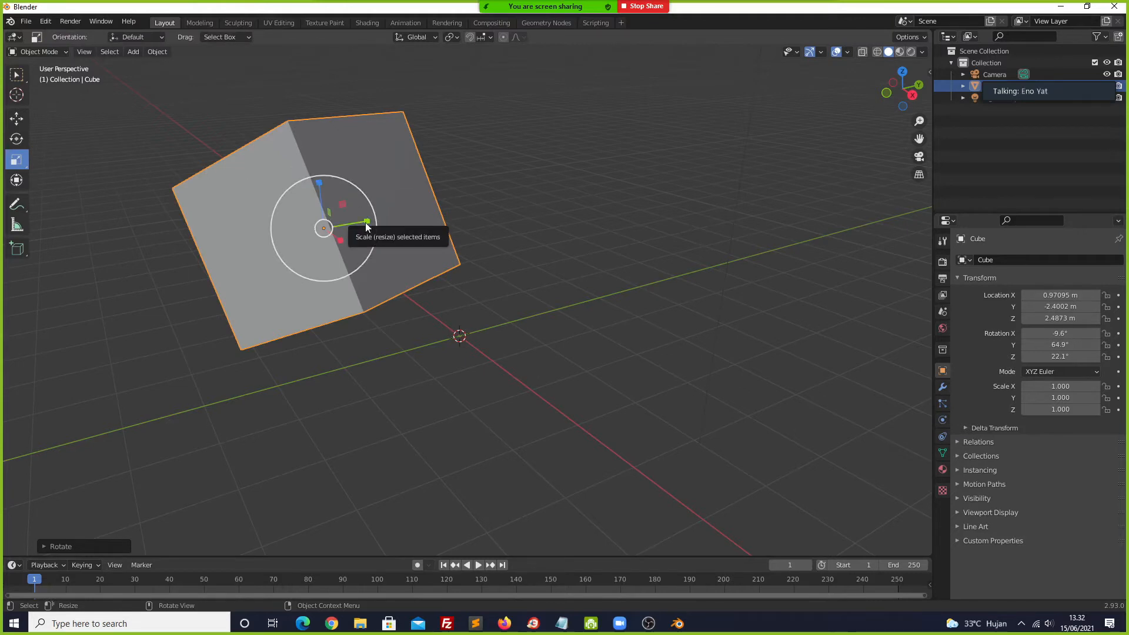
{"action": "left_click_drag", "start_coordinate": [366, 222], "coordinate": [325, 228]}
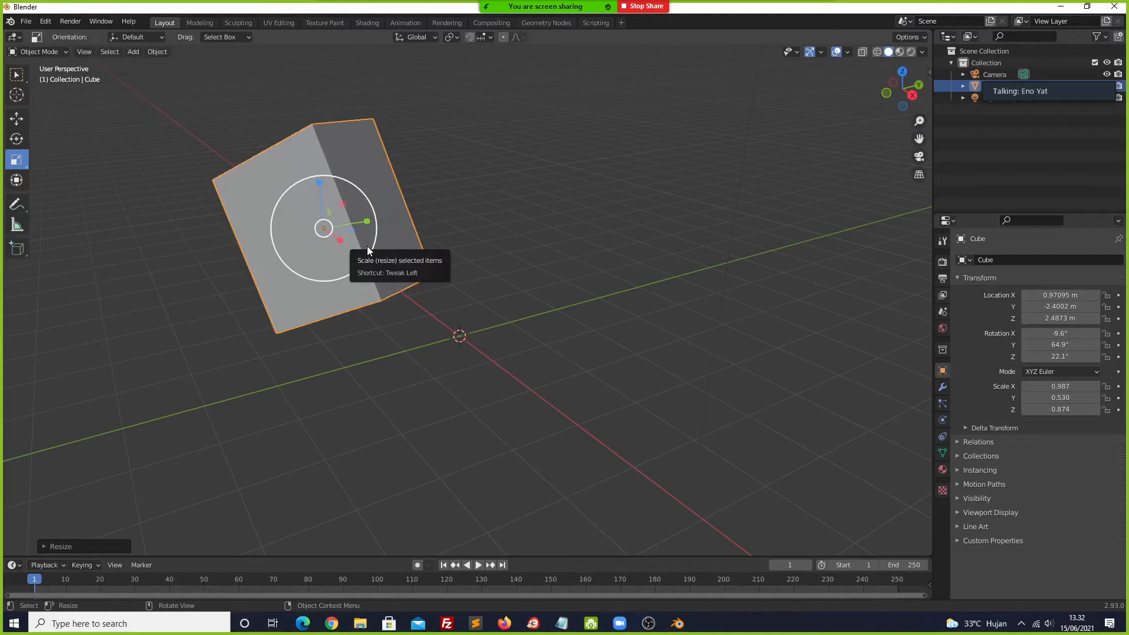
{"action": "key", "text": "w"}
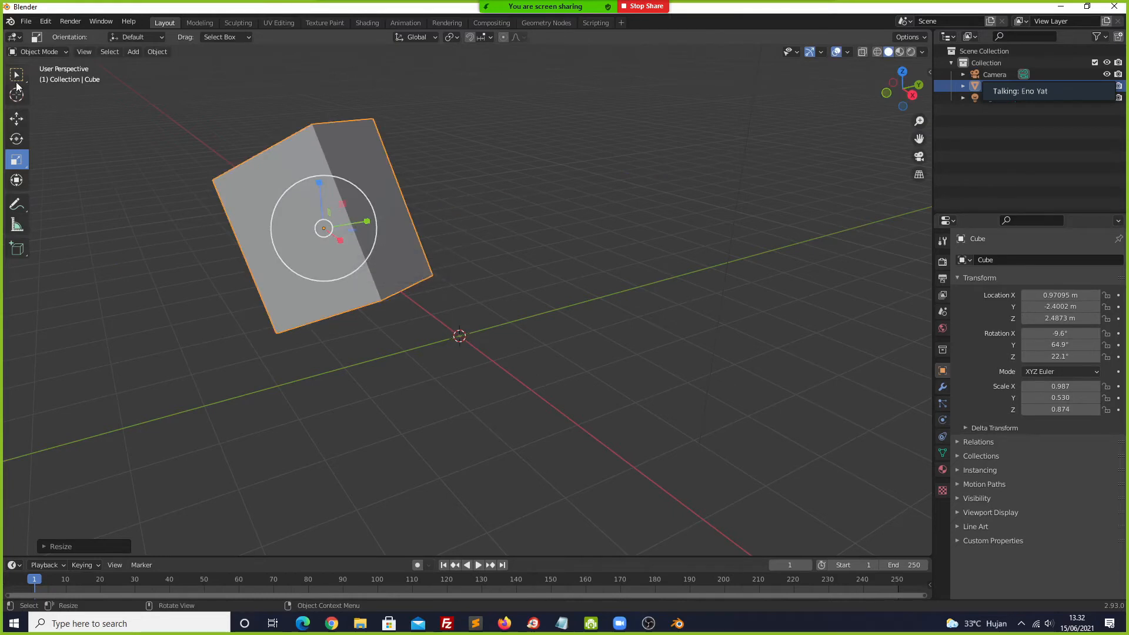
{"action": "middle_click_drag", "start_coordinate": [463, 190], "coordinate": [454, 213]}
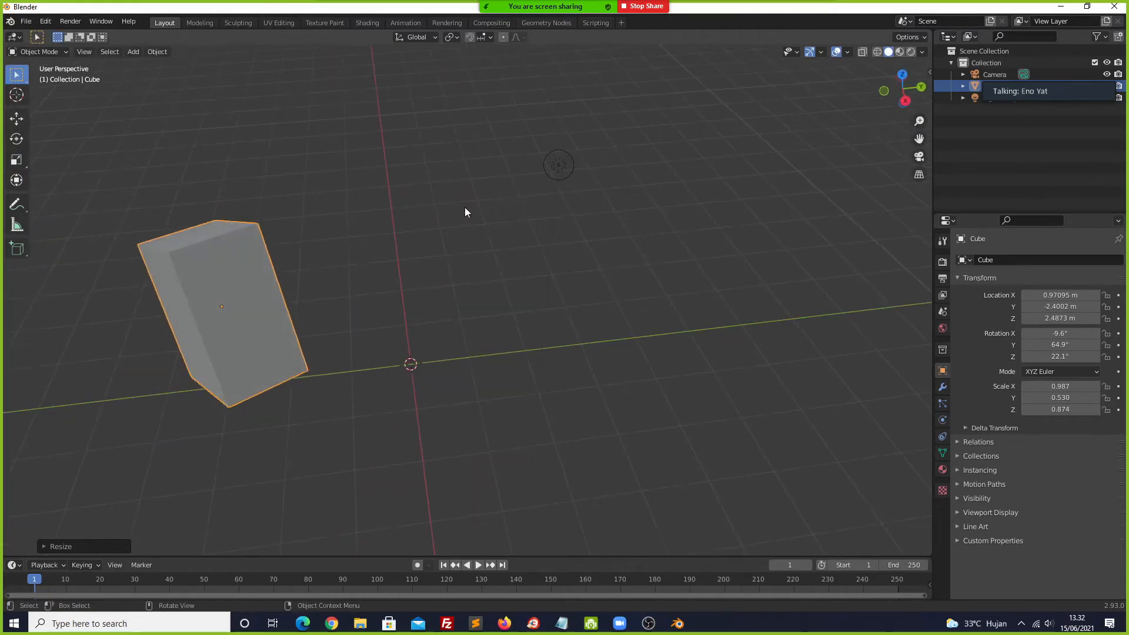
{"action": "middle_click_drag", "start_coordinate": [357, 235], "coordinate": [365, 182]}
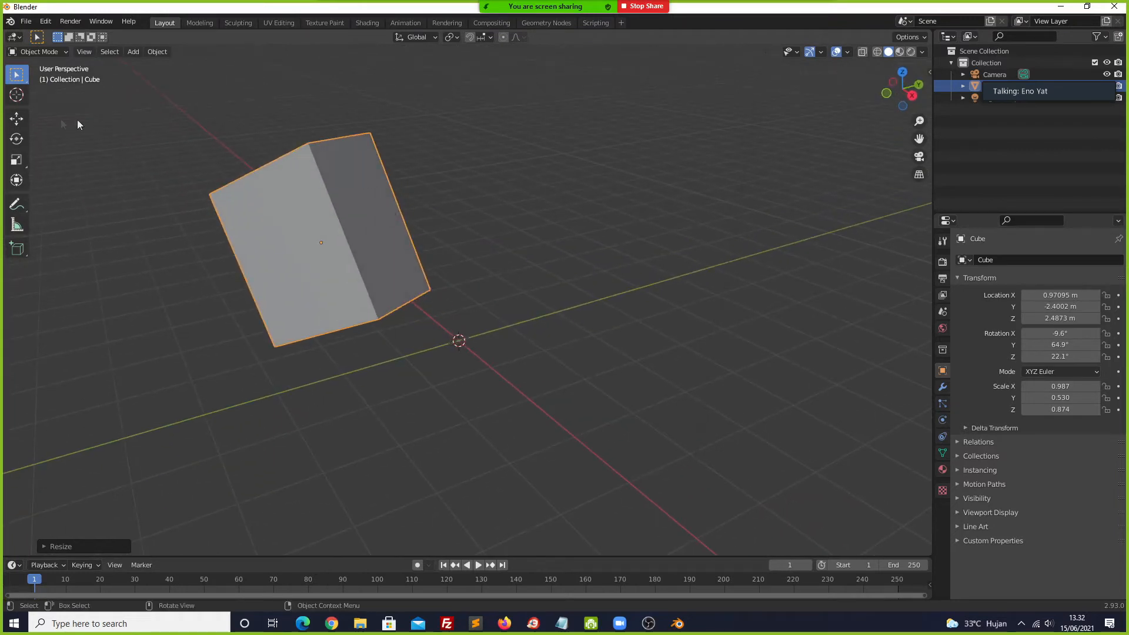
- Stretch the cube along Z with the Scale tool to a scale of about 2.04, 0.54, 1.14
{"action": "left_click", "coordinate": [17, 161]}
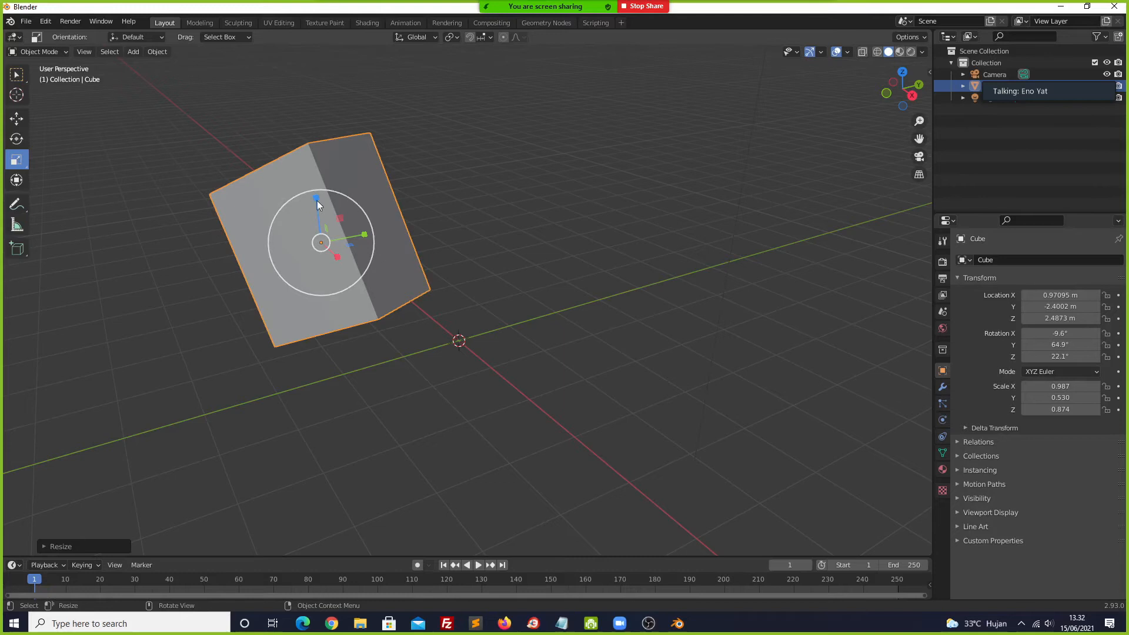
{"action": "left_click_drag", "start_coordinate": [316, 200], "coordinate": [311, 140]}
{"action": "scroll", "coordinate": [345, 230], "scroll_direction": "down", "scroll_amount": 3}
{"action": "scroll", "coordinate": [345, 230], "scroll_direction": "up", "scroll_amount": 1}
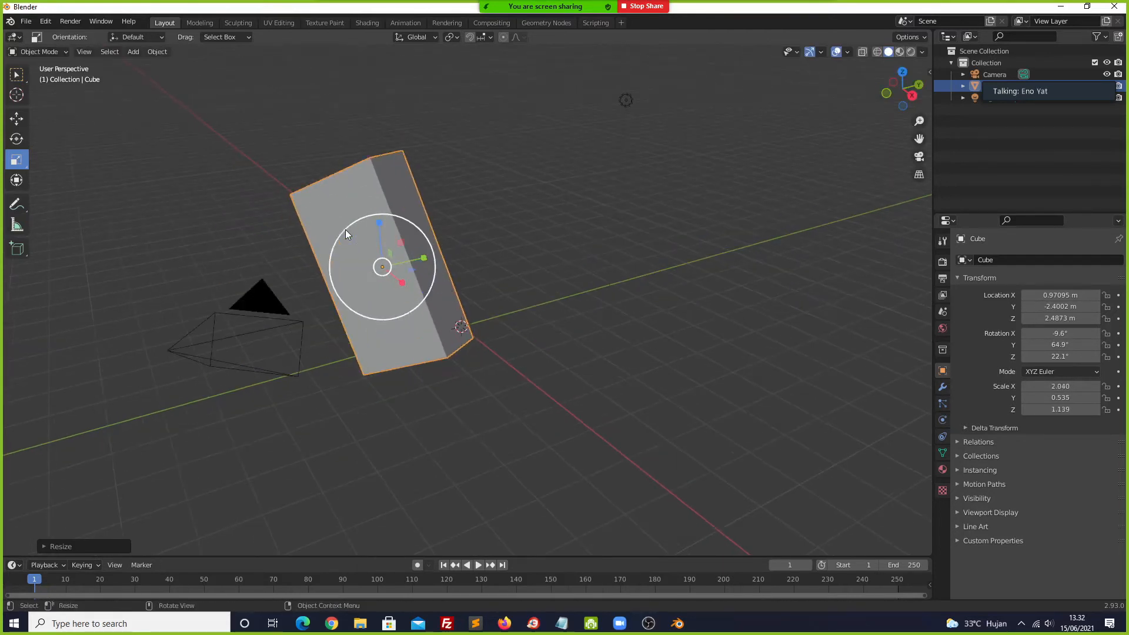
- Reselect the cube with the Select Box tool and enlarge it in the XZ plane to a scale of about 2.82, 0.60, 1.49
{"action": "key", "text": "w"}
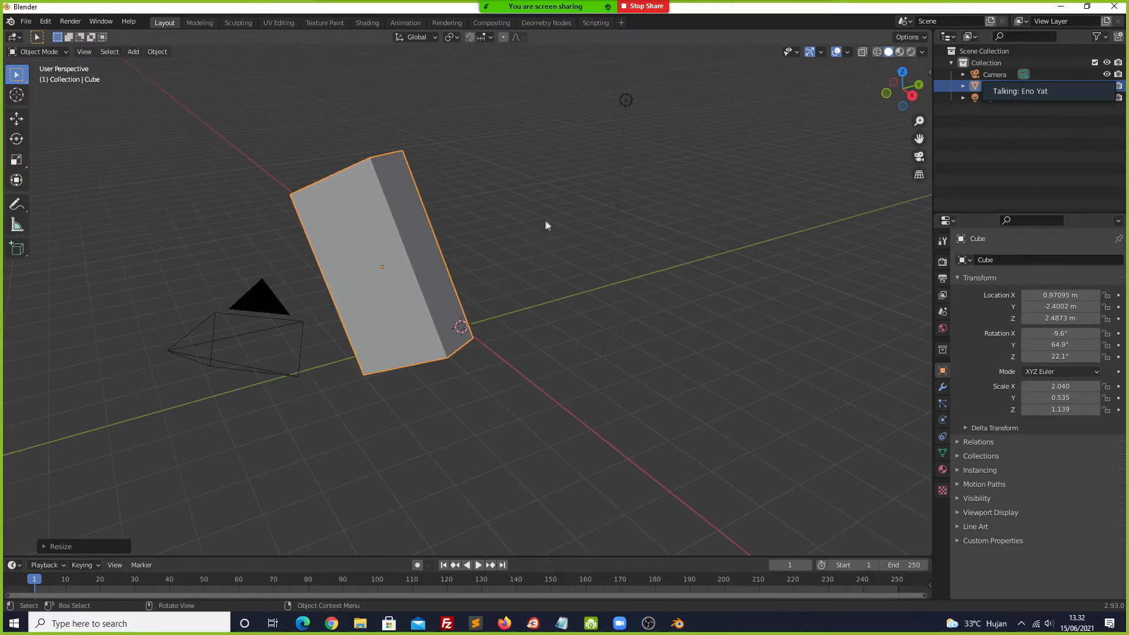
{"action": "left_click", "coordinate": [533, 218]}
{"action": "left_click", "coordinate": [418, 238]}
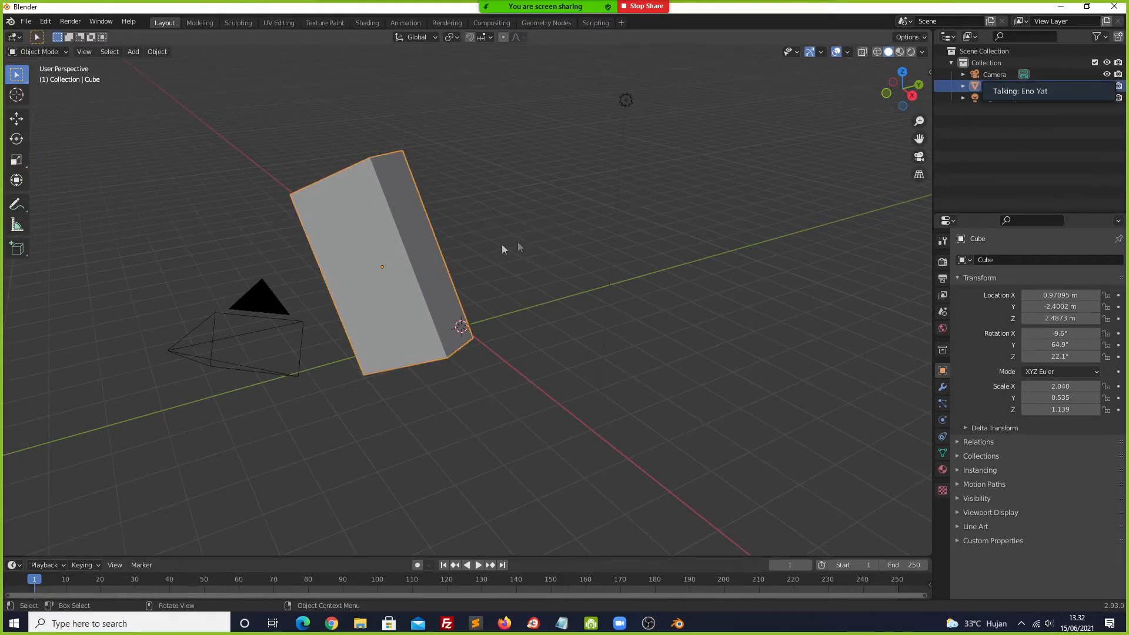
{"action": "left_click", "coordinate": [16, 161]}
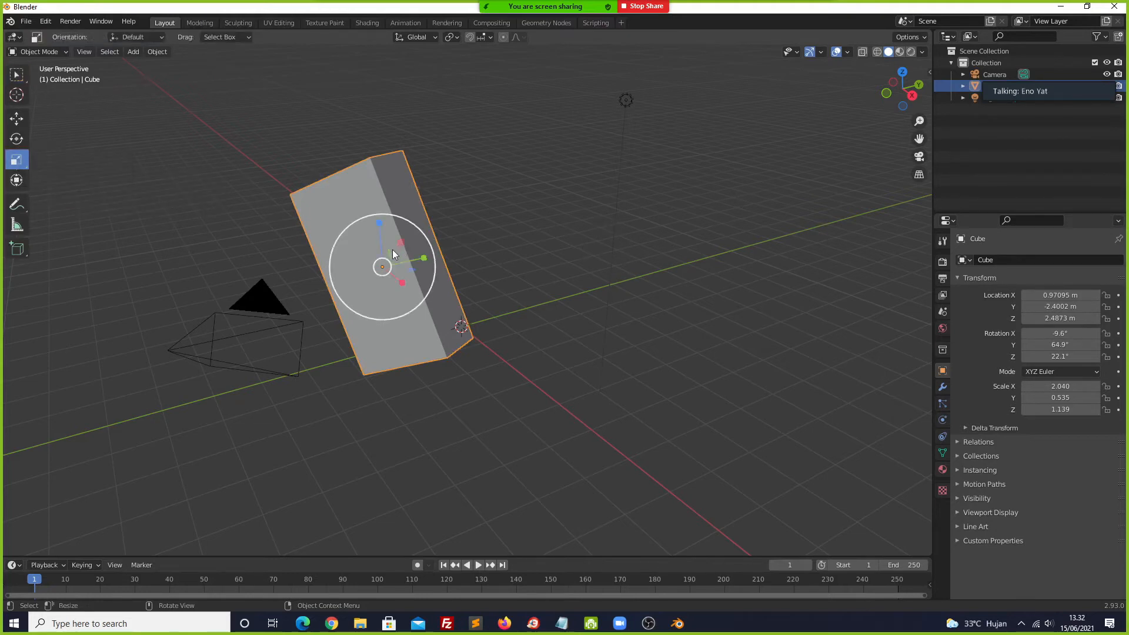
{"action": "mouse_move", "coordinate": [392, 251]}
{"action": "left_mouse_down"}
{"action": "mouse_move", "coordinate": [419, 218]}
{"action": "mouse_move", "coordinate": [387, 261]}
{"action": "mouse_move", "coordinate": [429, 216]}
{"action": "mouse_move", "coordinate": [393, 235]}
{"action": "mouse_move", "coordinate": [406, 246]}
{"action": "left_mouse_up"}
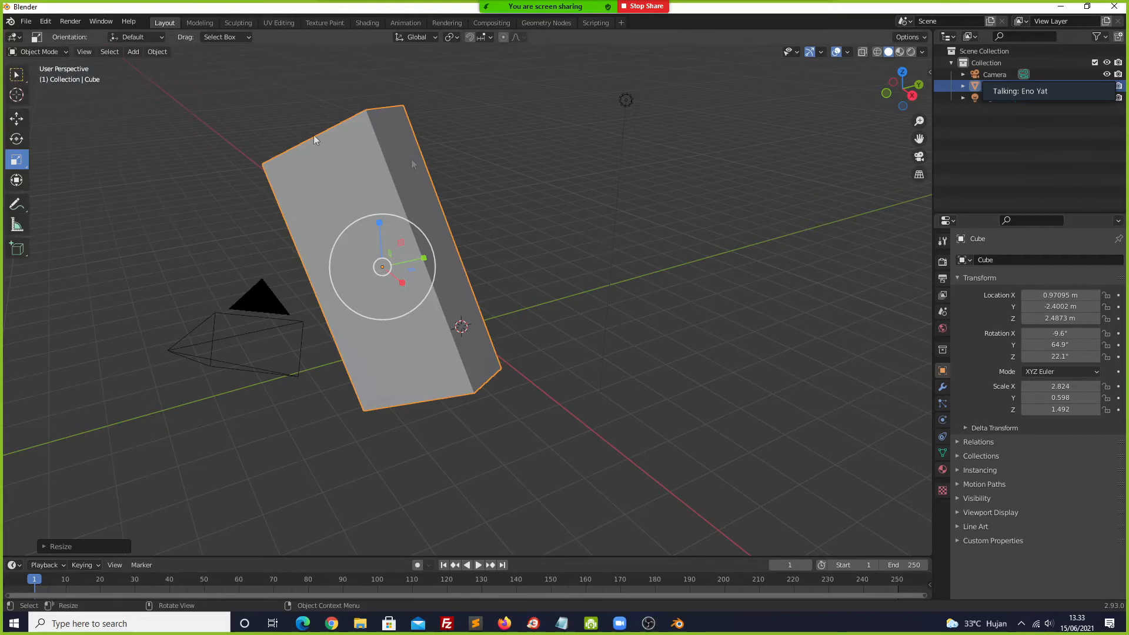
- Deselect and reselect the cube, and scale it along global Z to a scale of about 2.72, 0.60, 1.48
{"action": "left_click", "coordinate": [582, 199]}
{"action": "left_click", "coordinate": [16, 74]}
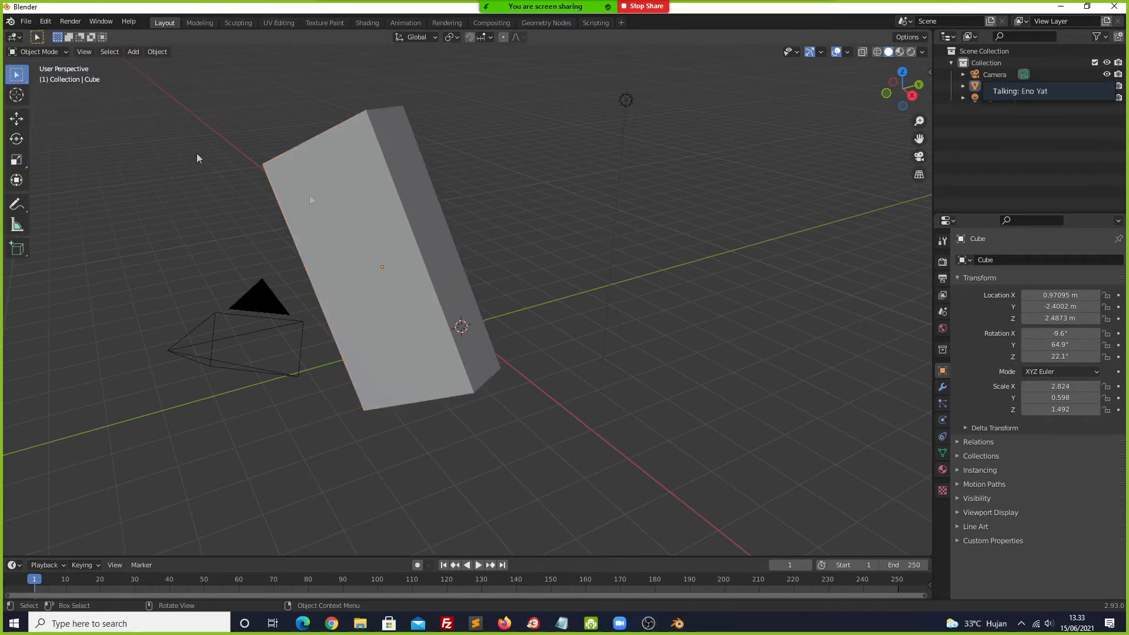
{"action": "left_click", "coordinate": [380, 207]}
{"action": "key", "text": "s"}
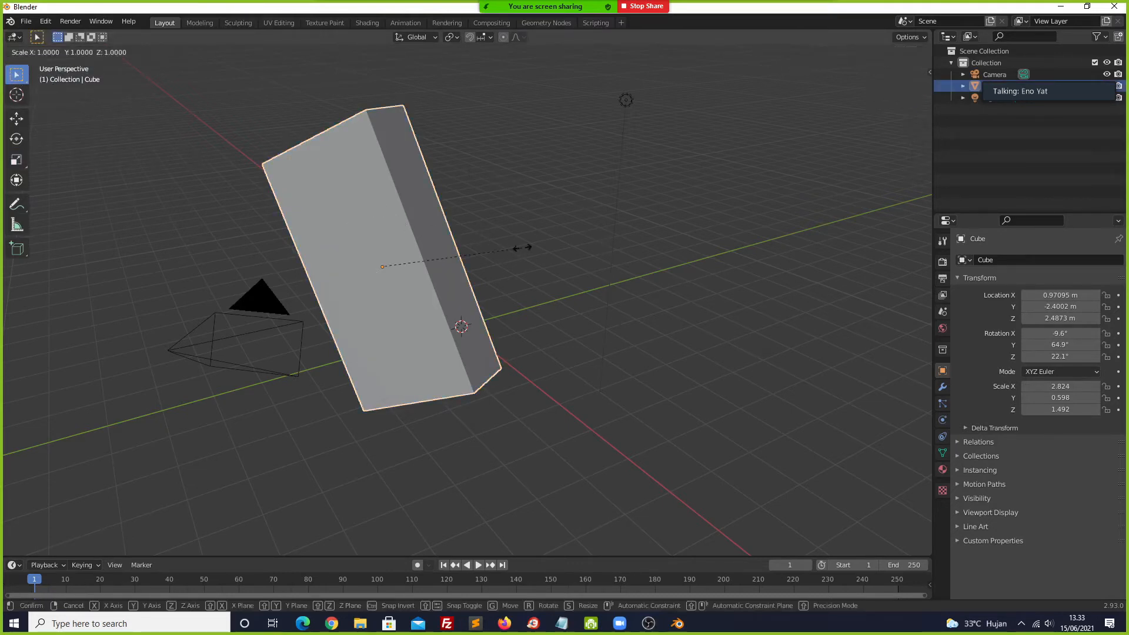
{"action": "key", "text": "z"}
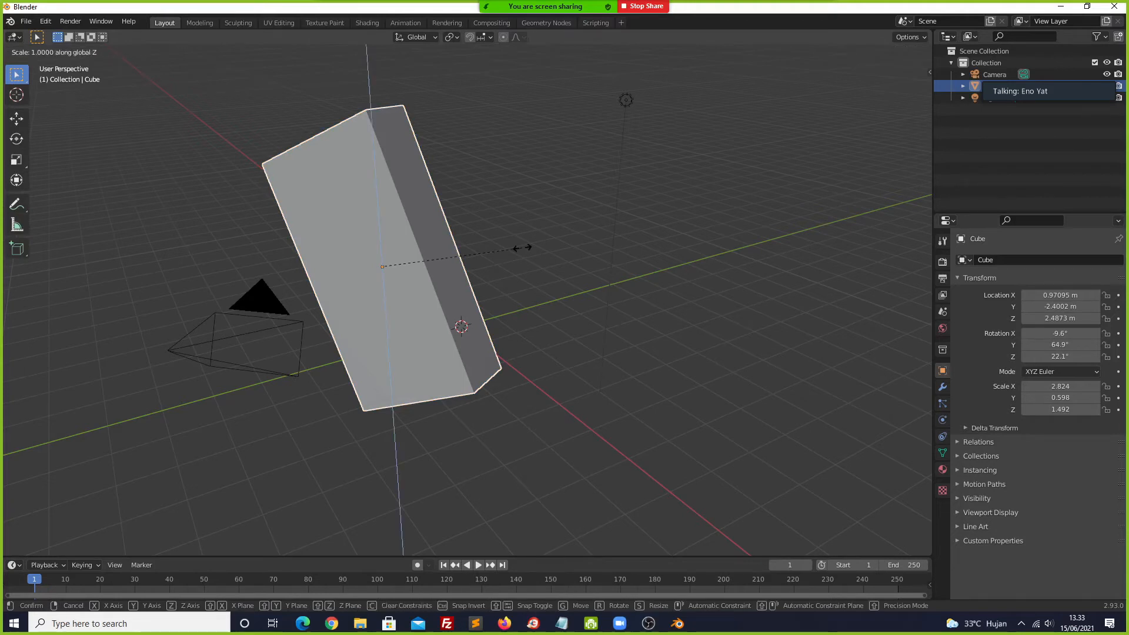
{"action": "left_click", "coordinate": [503, 214]}
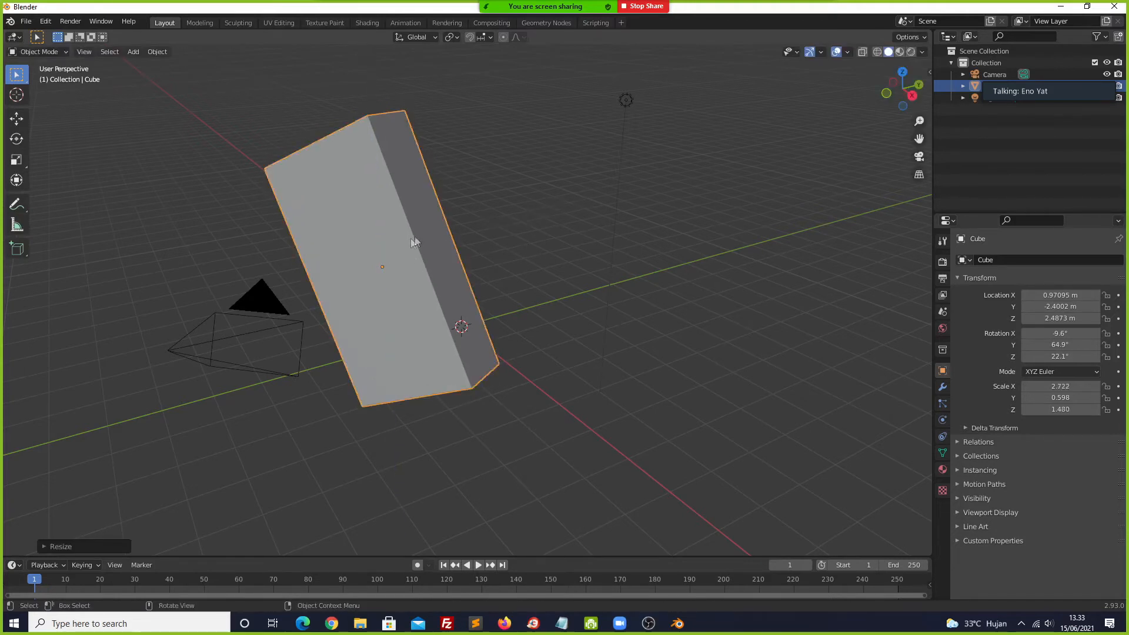
- Scale the tilted block along the global Z axis
{"action": "key", "text": "s"}
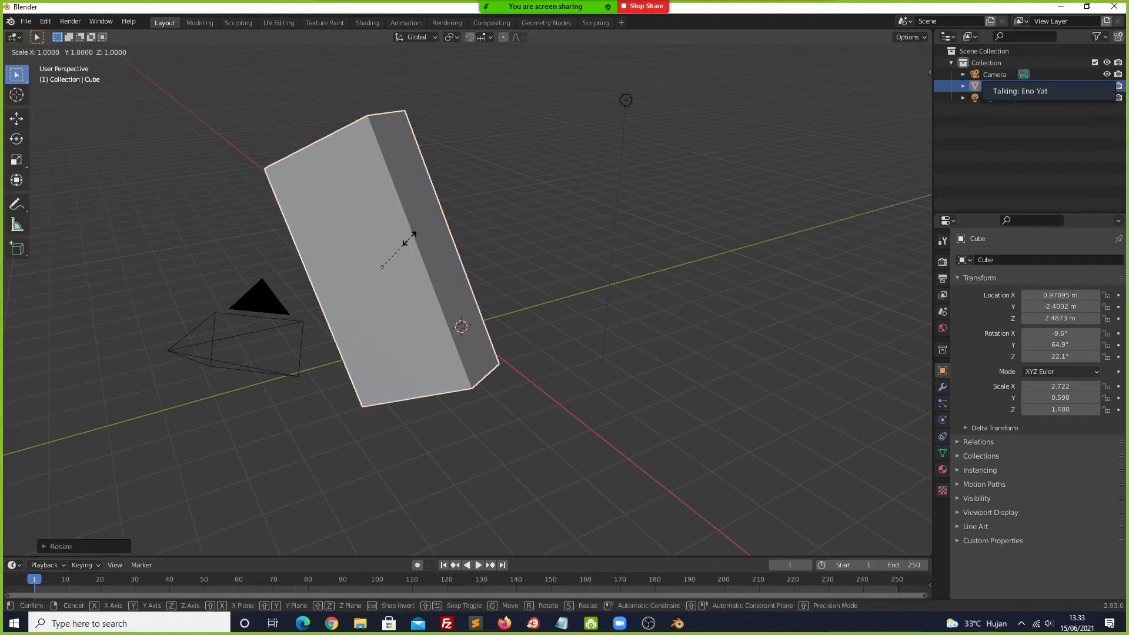
{"action": "key", "text": "Escape"}
{"action": "key", "text": "s"}
{"action": "key", "text": "z"}
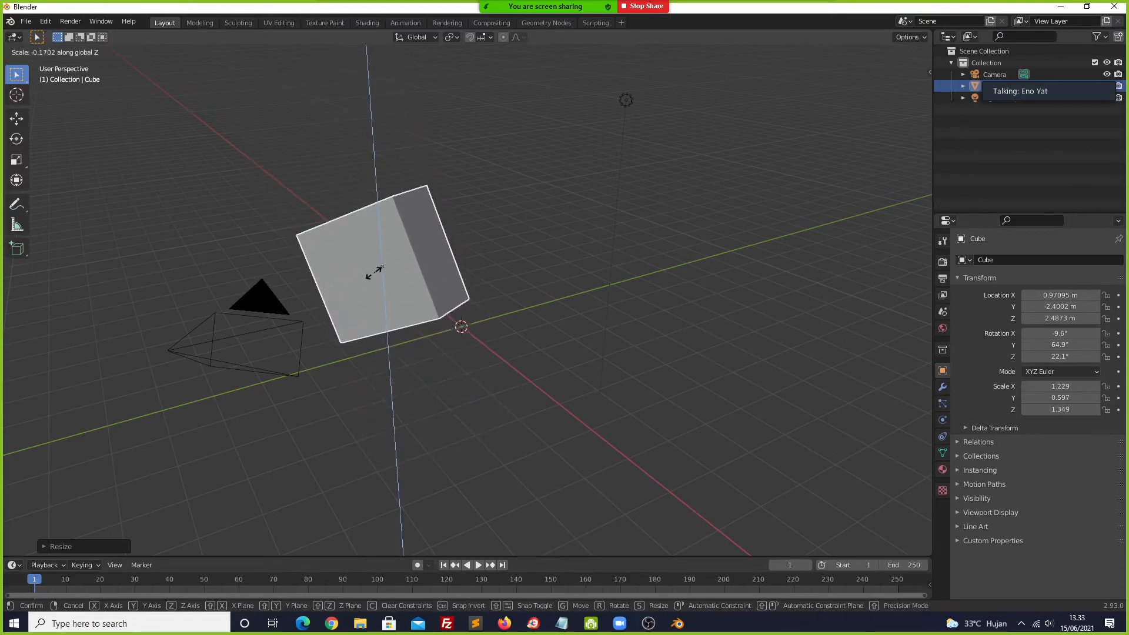
{"action": "left_click", "coordinate": [442, 245]}
- Scale the block along global X to a scale of about 2.73, 0.63, 1.64
{"action": "key", "text": "s"}
{"action": "key", "text": "x"}
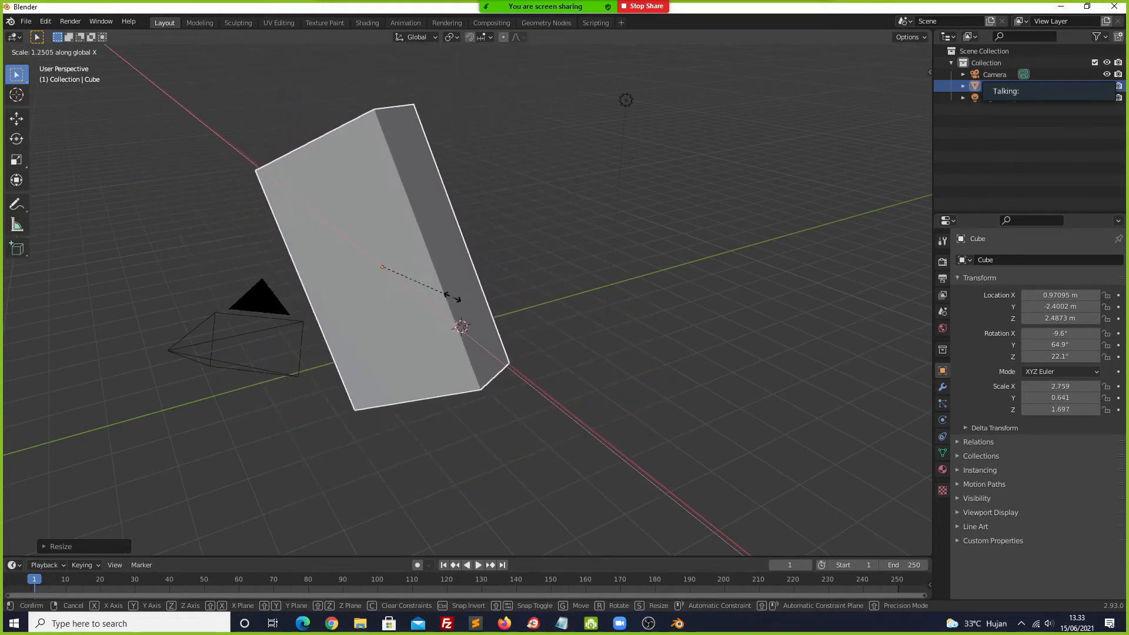
{"action": "left_click", "coordinate": [450, 298]}
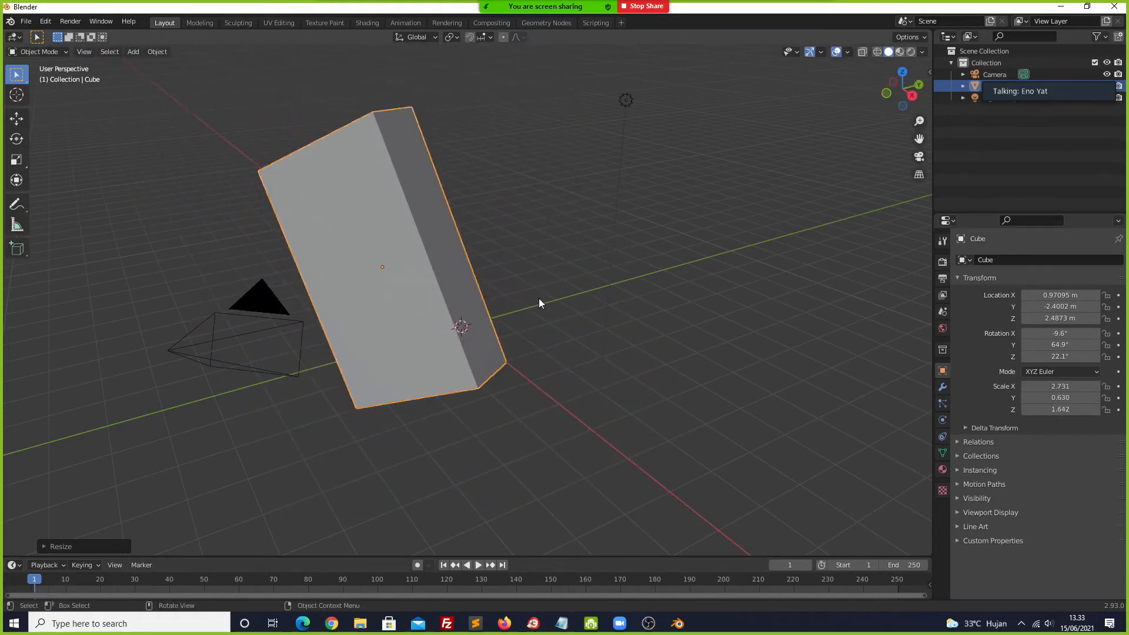
- Scale the block along global Y to a scale of about 2.75, 0.76, 1.76, and look at it from the front
{"action": "key", "text": "s"}
{"action": "key", "text": "y"}
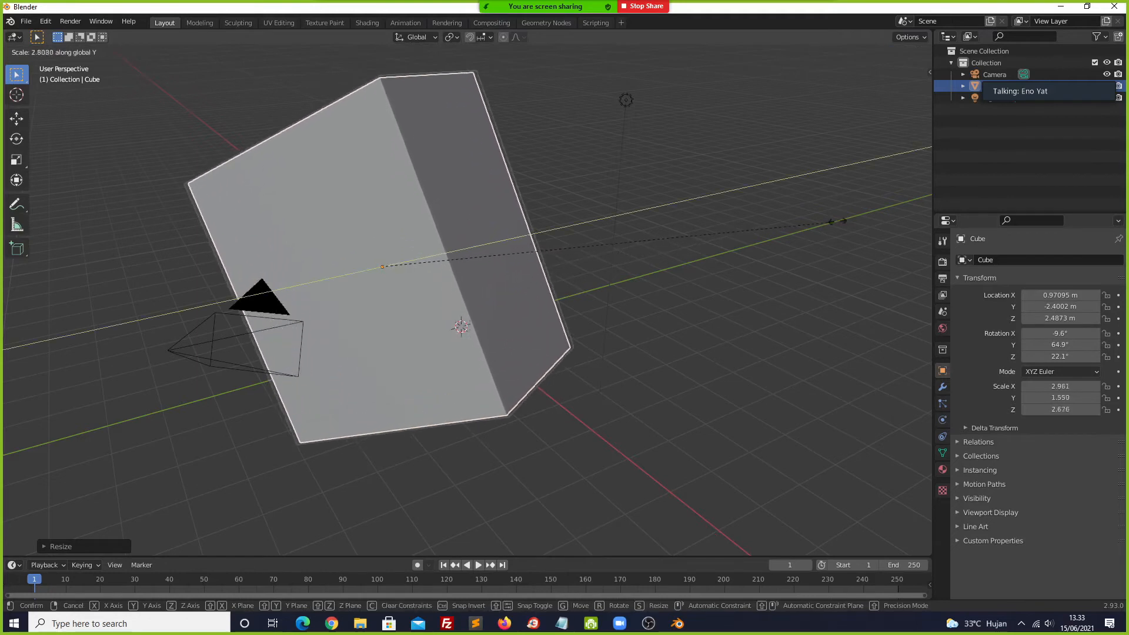
{"action": "left_click", "coordinate": [584, 256]}
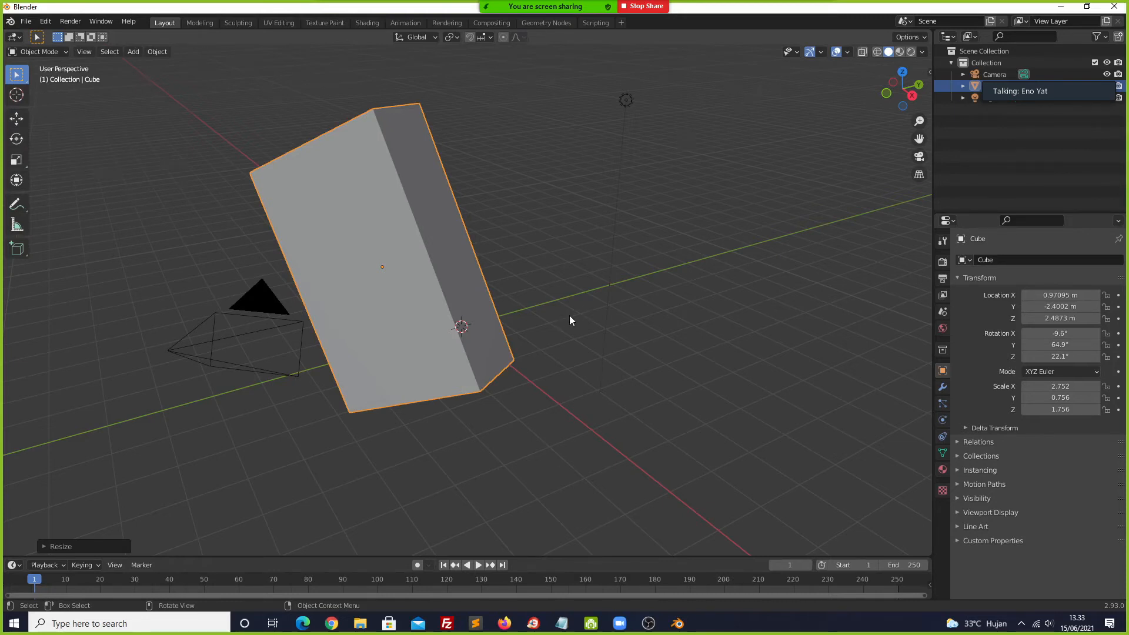
{"action": "scroll", "coordinate": [570, 319], "scroll_direction": "down", "scroll_amount": 4}
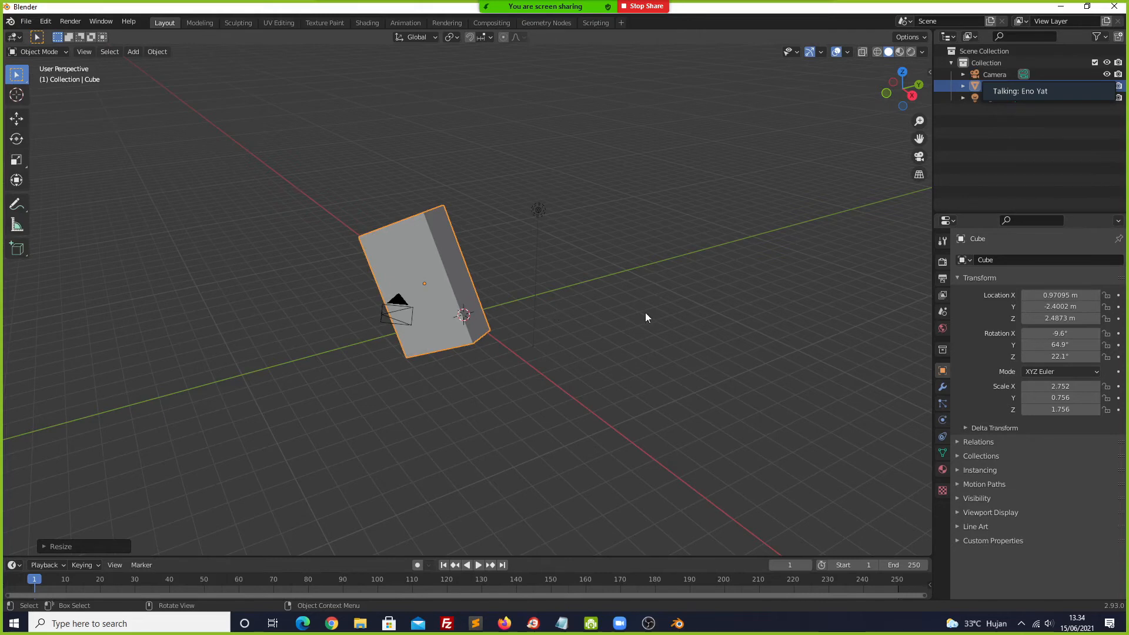
{"action": "key", "text": "grave"}
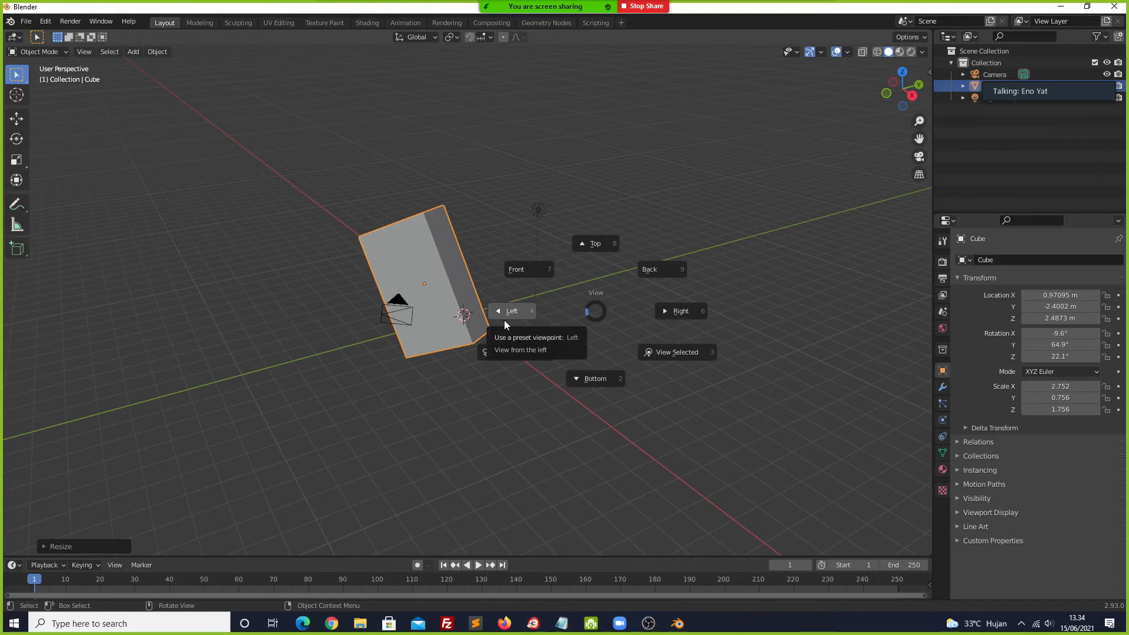
{"action": "left_click", "coordinate": [515, 155]}
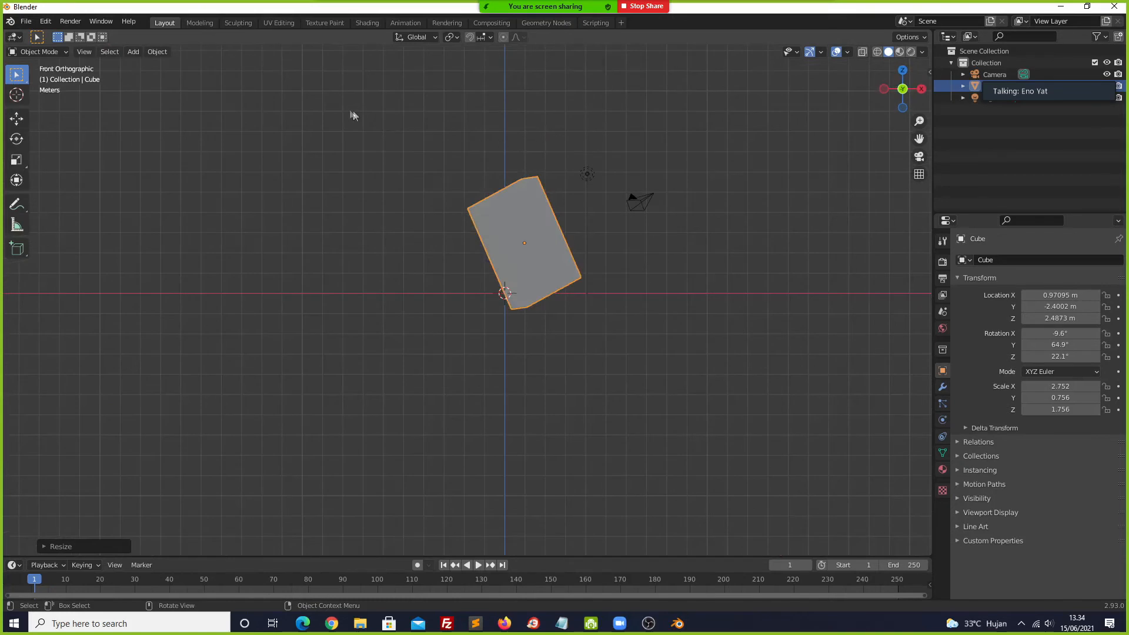
- Quit the current Blender session
{"action": "left_click", "coordinate": [28, 24]}
{"action": "left_click", "coordinate": [61, 257]}
{"action": "left_click", "coordinate": [591, 334]}
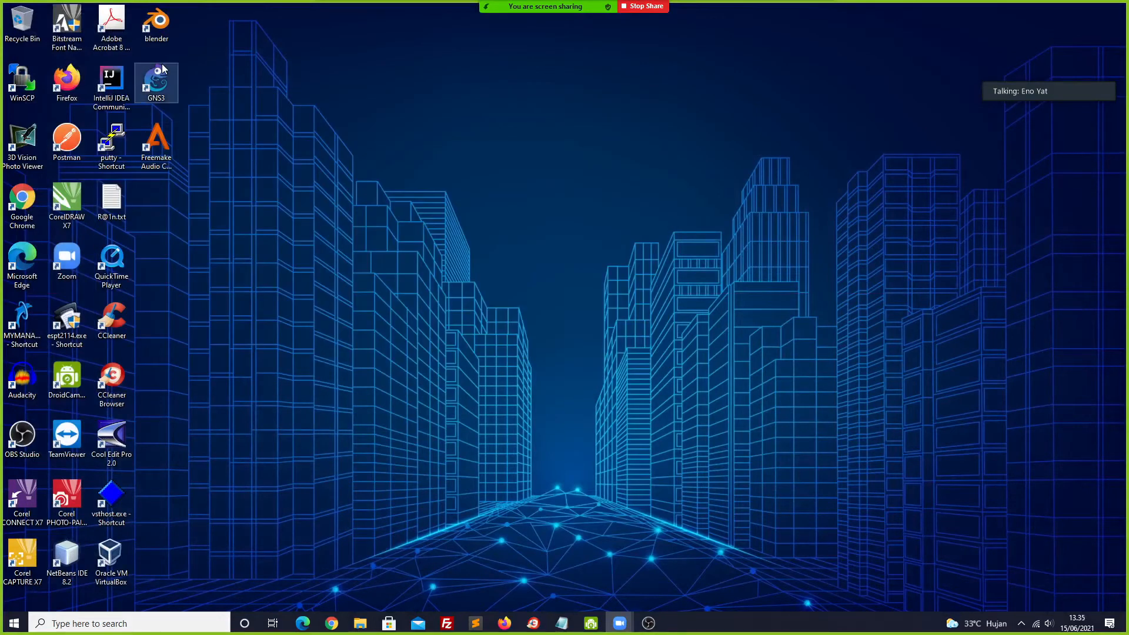
- Relaunch Blender from the desktop and start a new General file
{"action": "left_click", "coordinate": [150, 27]}
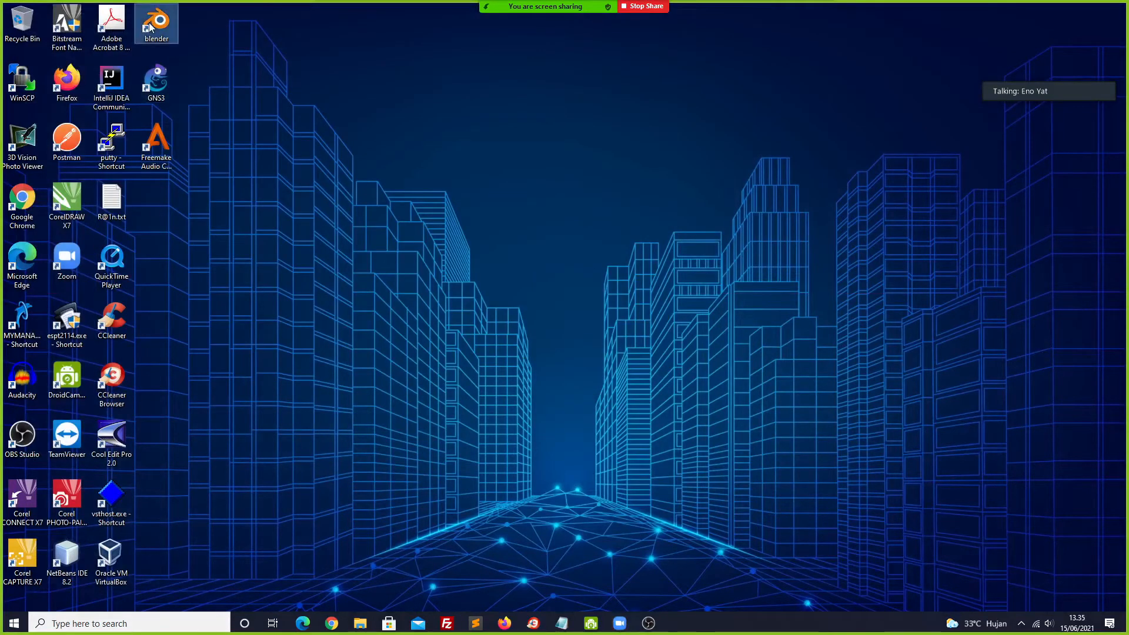
{"action": "double_click", "coordinate": [150, 26]}
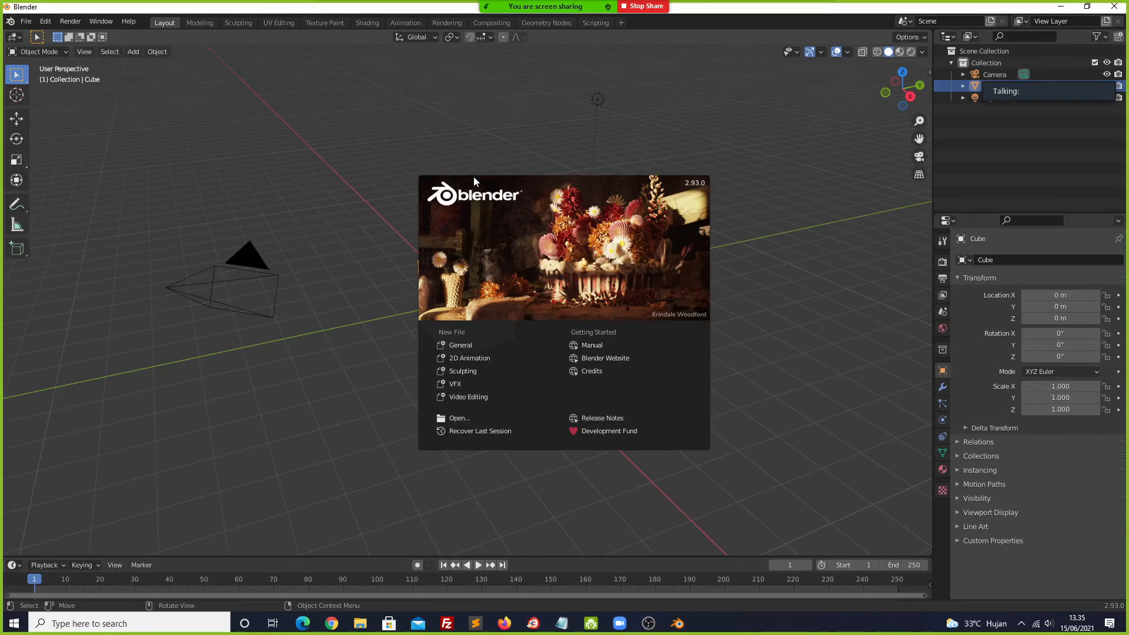
{"action": "left_click", "coordinate": [456, 345]}
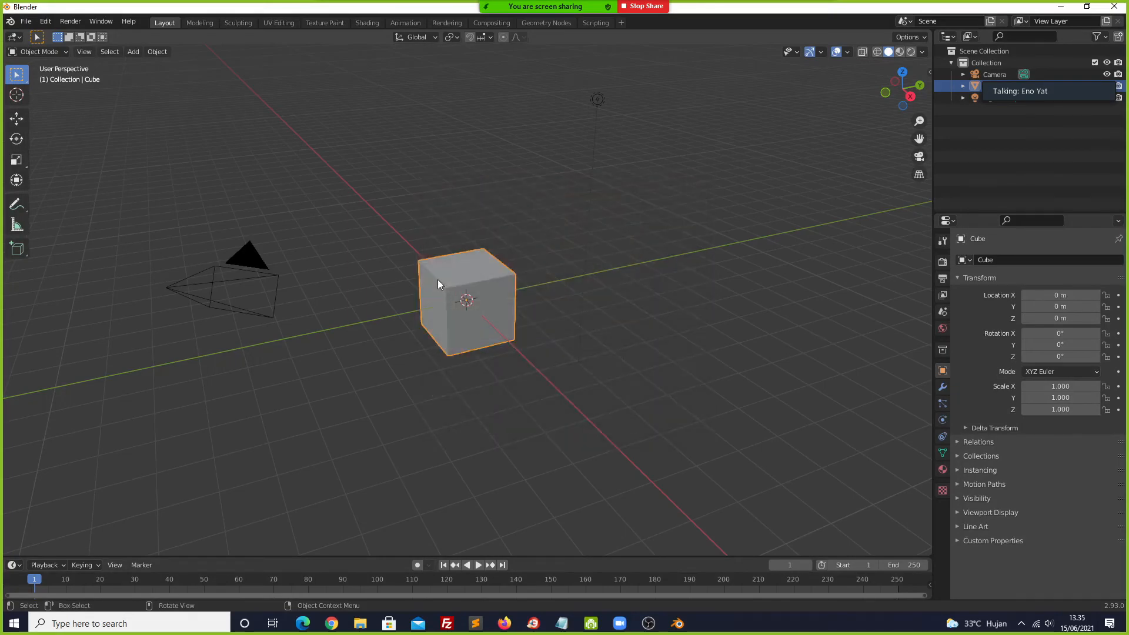
- In the top view, shrink the default cube in the XY plane with the Scale tool to about 0.48 on X and Y
{"action": "scroll", "coordinate": [440, 274], "scroll_direction": "down", "scroll_amount": 1}
{"action": "scroll", "coordinate": [440, 274], "scroll_direction": "up", "scroll_amount": 4}
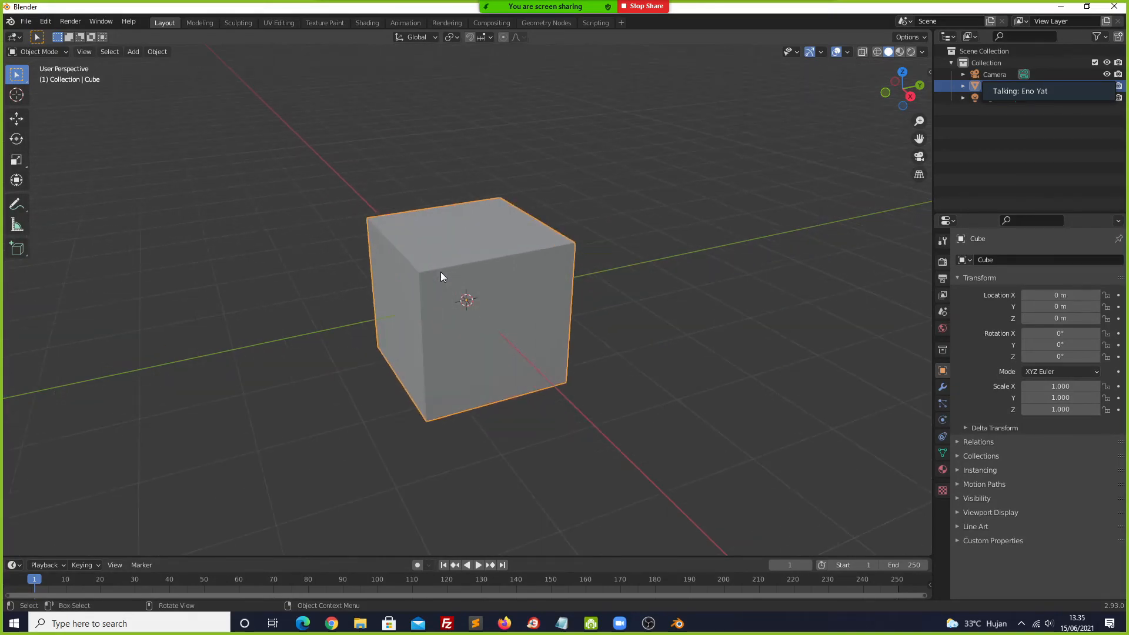
{"action": "scroll", "coordinate": [440, 274], "scroll_direction": "down", "scroll_amount": 5}
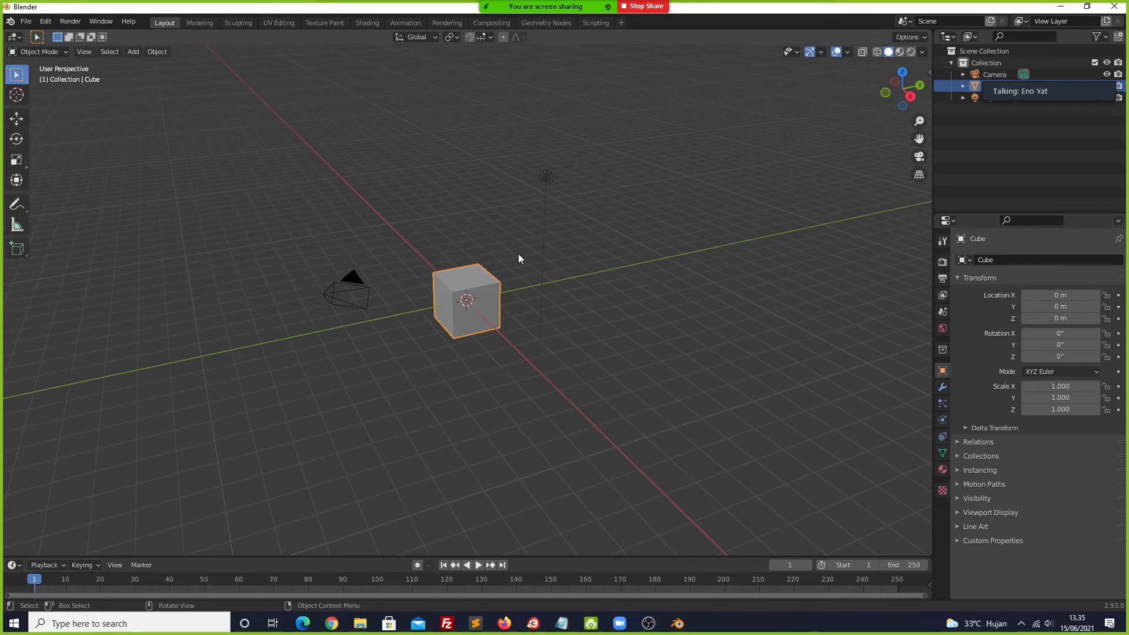
{"action": "key", "text": "grave"}
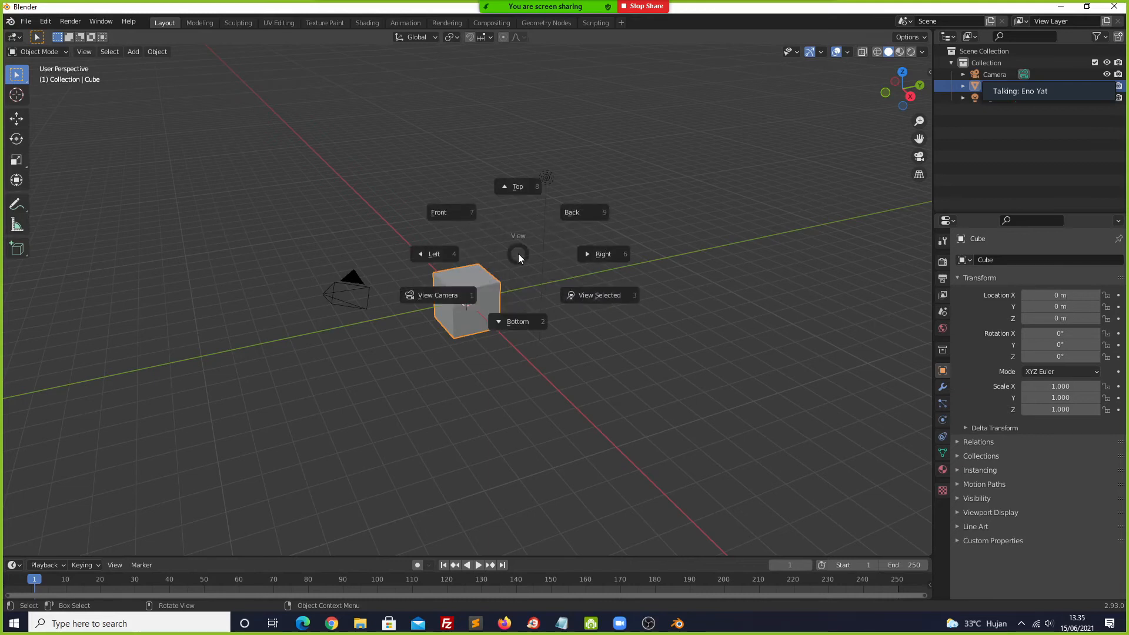
{"action": "left_click", "coordinate": [514, 186]}
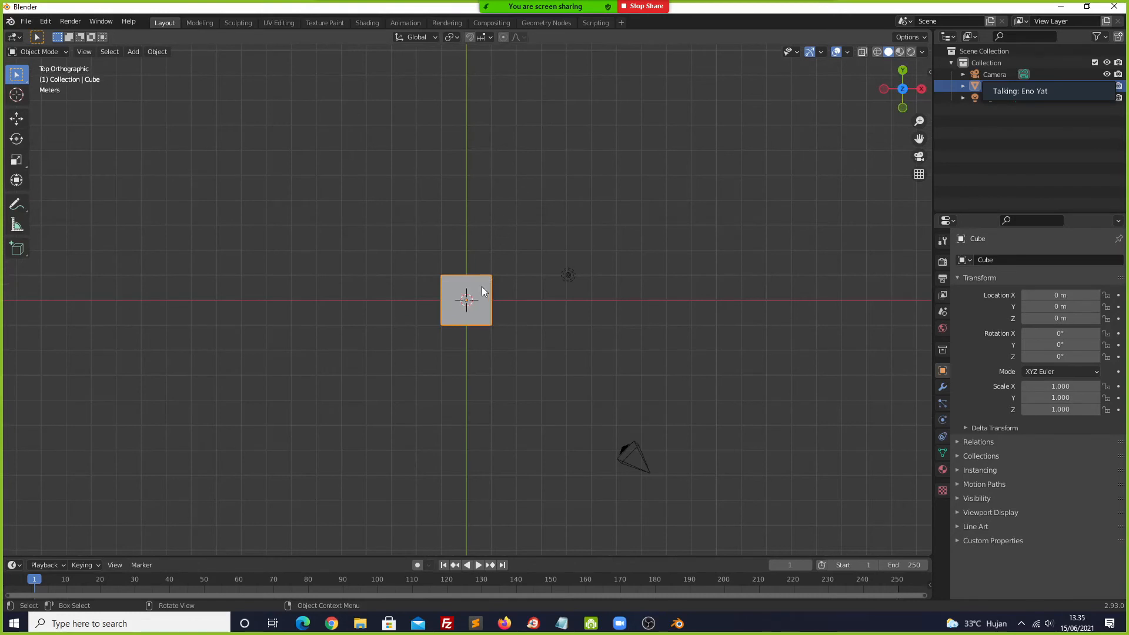
{"action": "left_click", "coordinate": [16, 159]}
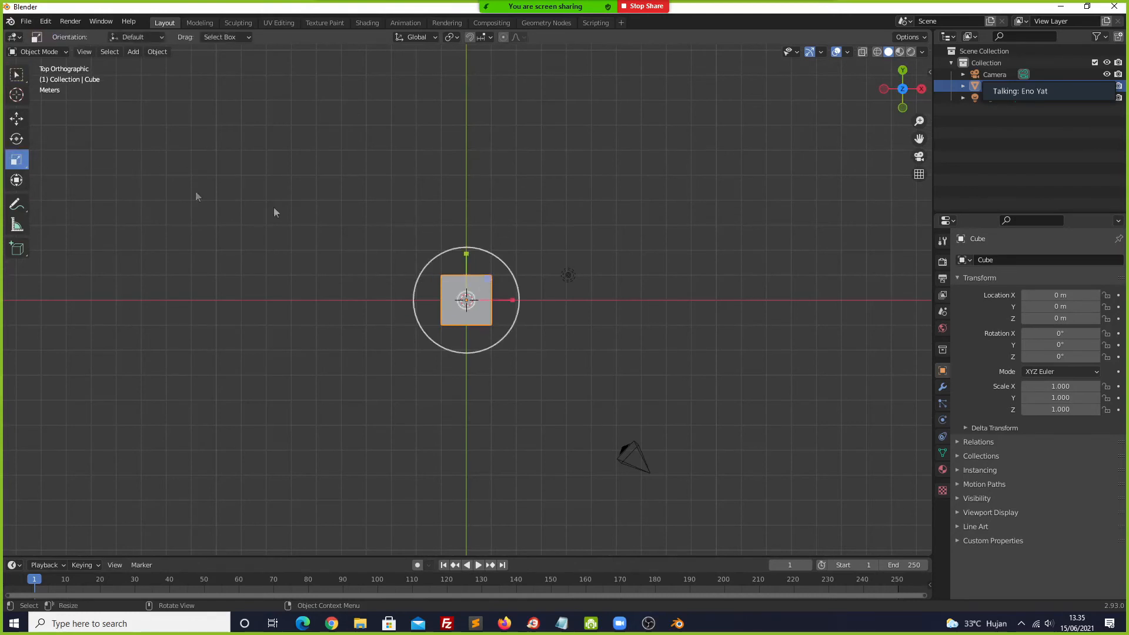
{"action": "left_click_drag", "start_coordinate": [488, 284], "coordinate": [473, 292]}
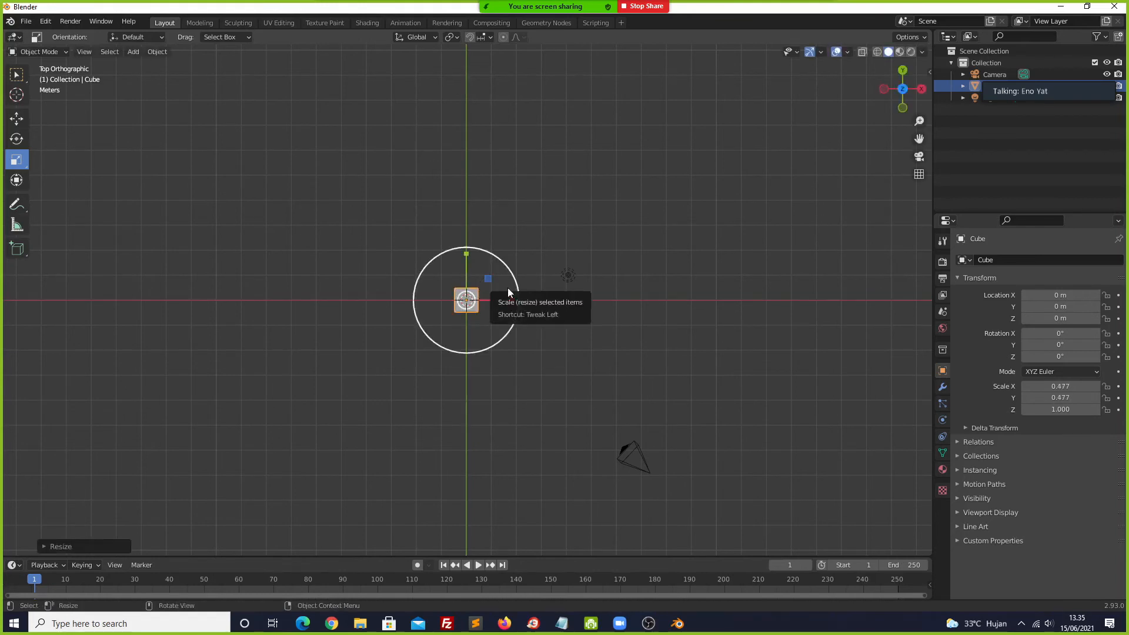
- Reselect the narrowed block and raise it about 1.08 m along global Z
{"action": "key", "text": "grave"}
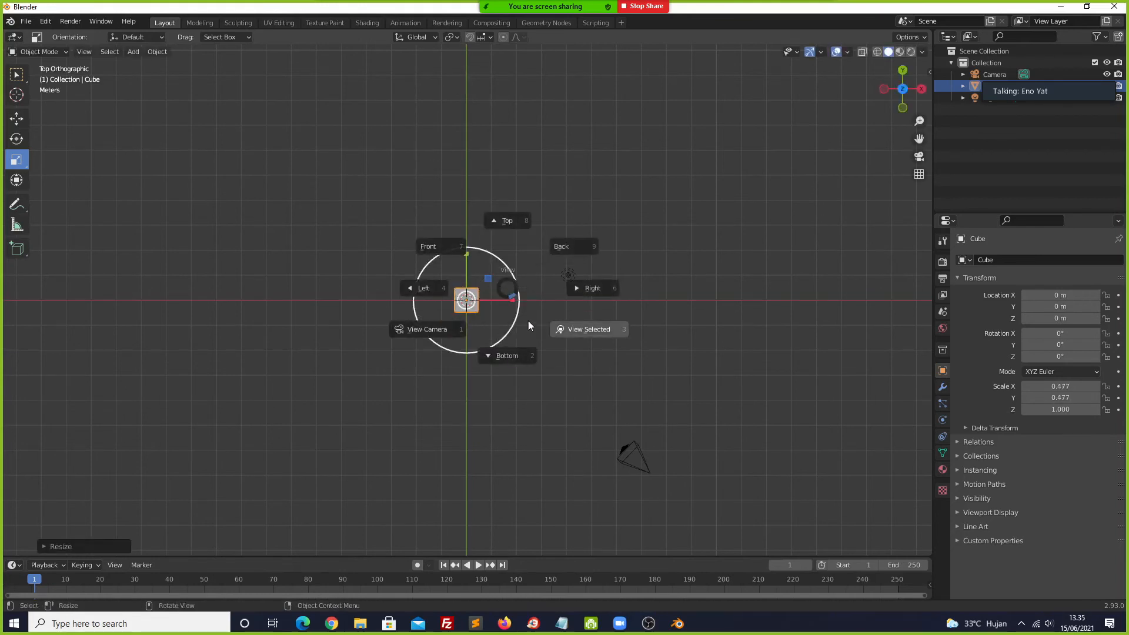
{"action": "left_click", "coordinate": [420, 330]}
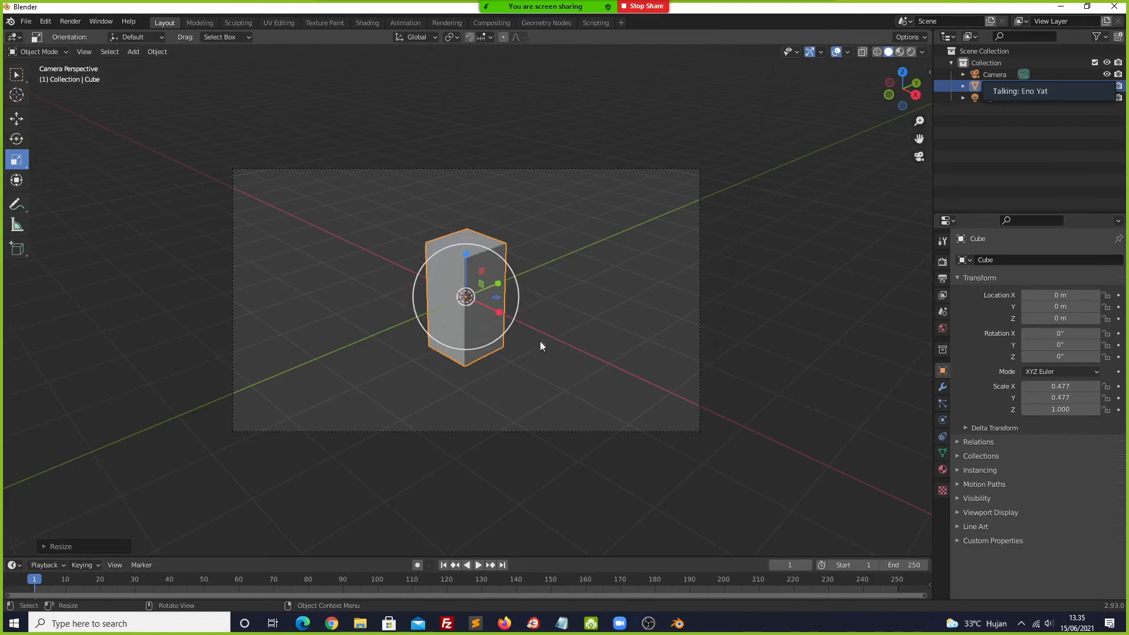
{"action": "middle_click_drag", "start_coordinate": [536, 392], "coordinate": [559, 370]}
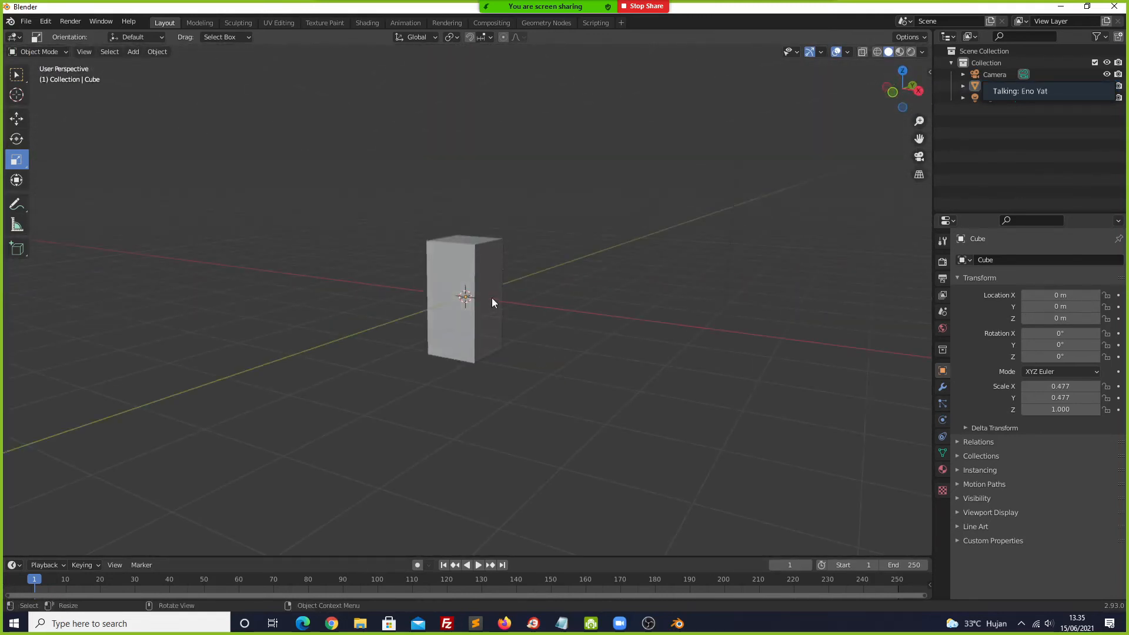
{"action": "middle_click_drag", "start_coordinate": [483, 324], "coordinate": [535, 361]}
{"action": "left_click", "coordinate": [482, 277]}
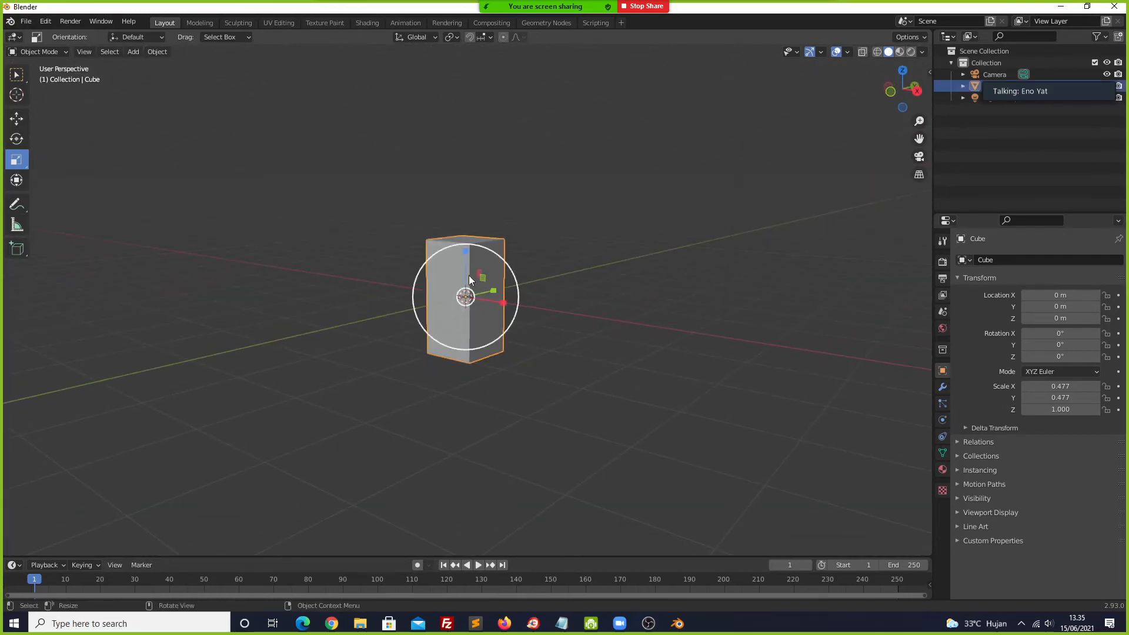
{"action": "key", "text": "g"}
{"action": "key", "text": "z"}
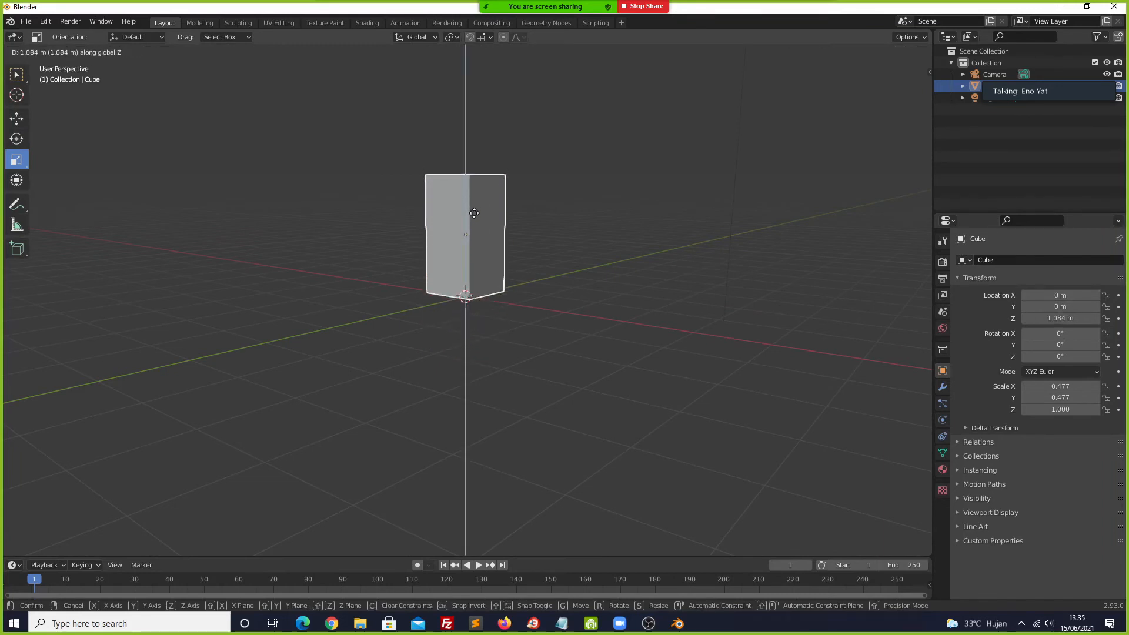
{"action": "left_click", "coordinate": [475, 215]}
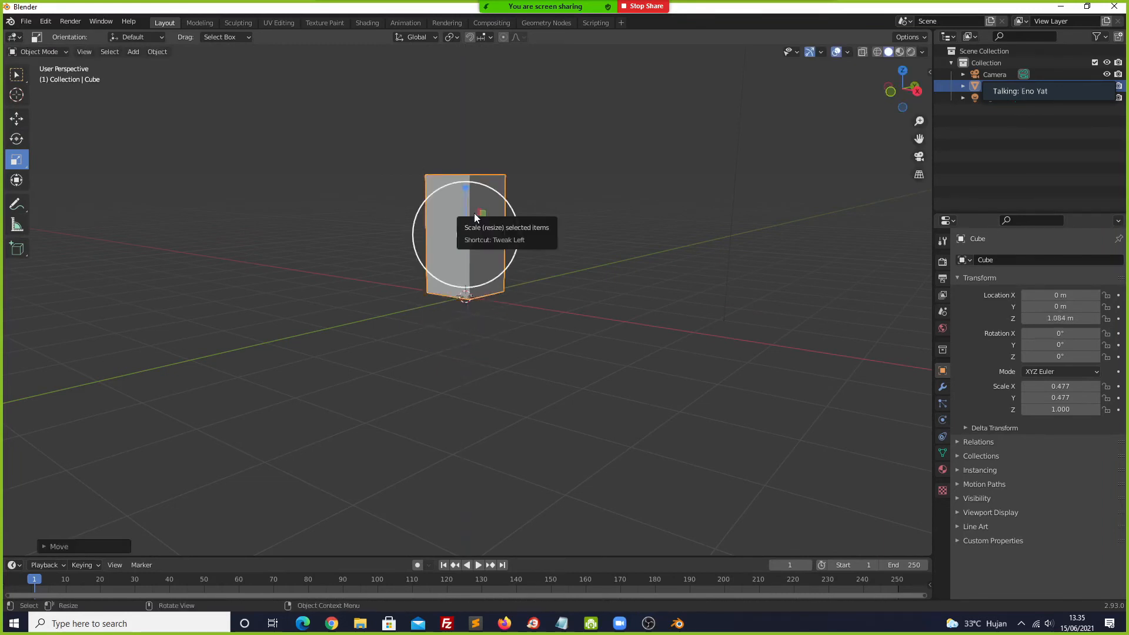
- In the front view, lower the block along Z to a height of about 1.00 m so its base meets the ground line, and deselect it
{"action": "key", "text": "grave"}
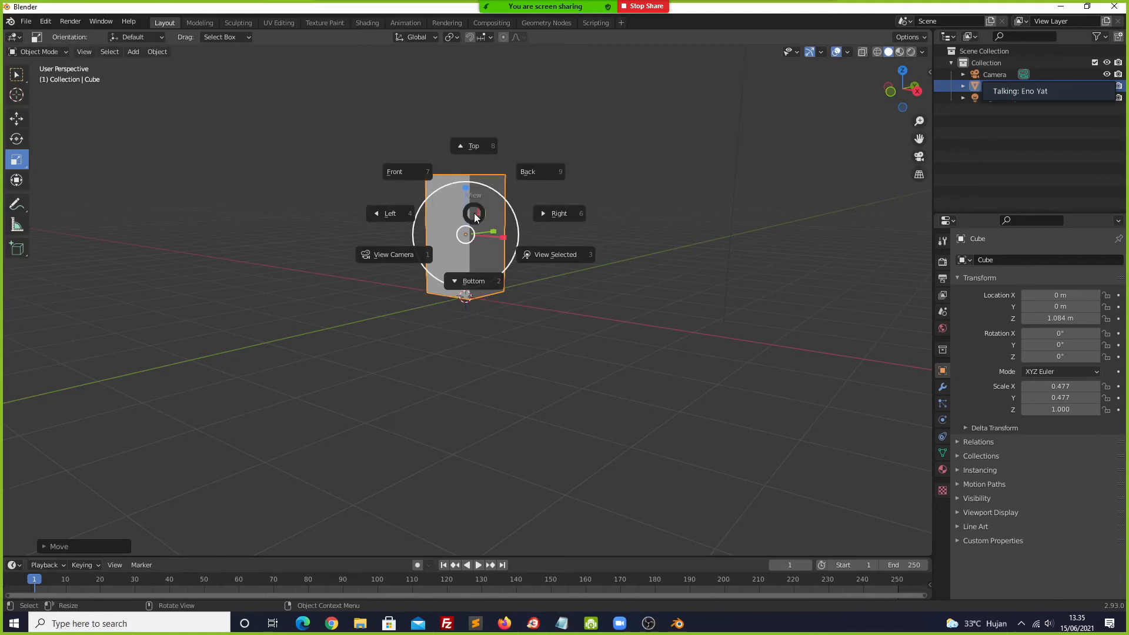
{"action": "left_click", "coordinate": [401, 174]}
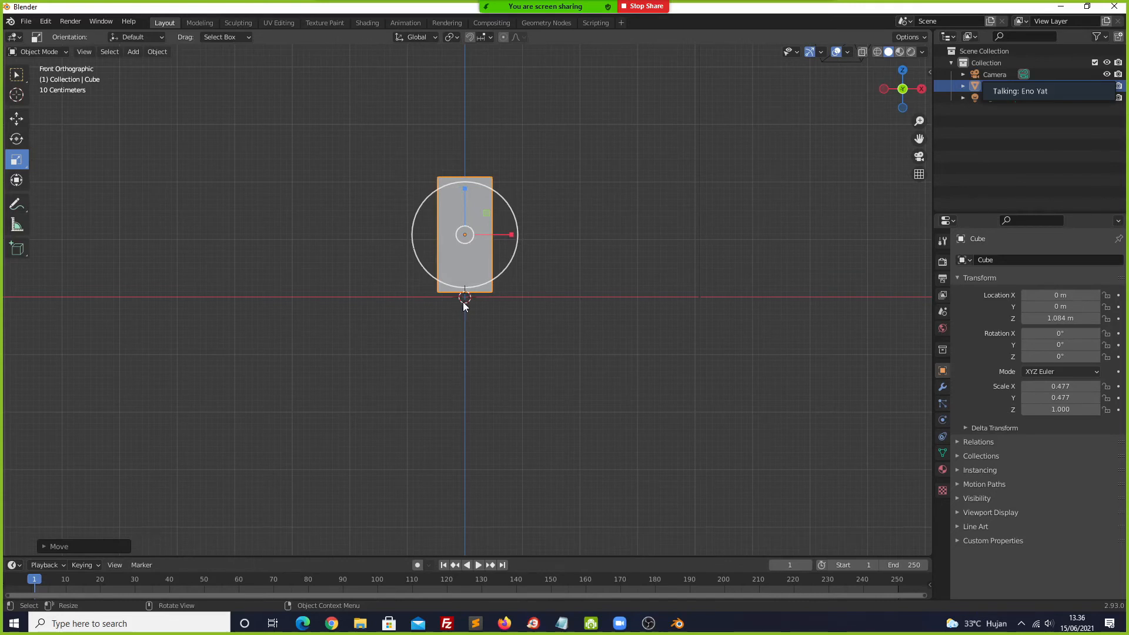
{"action": "key", "text": "g"}
{"action": "key", "text": "z"}
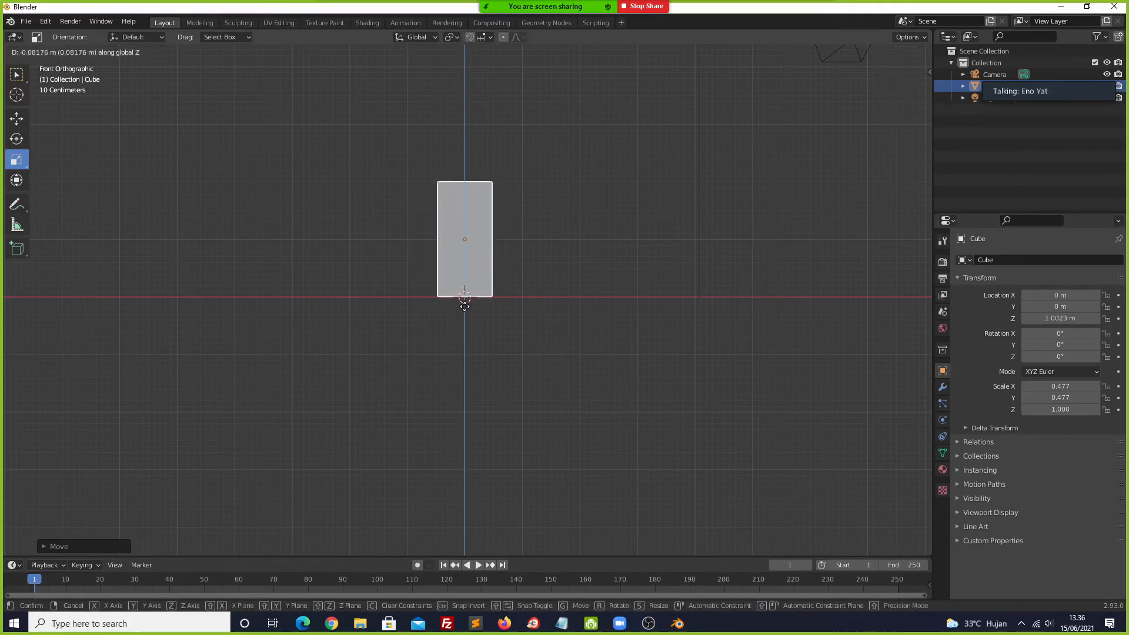
{"action": "left_click", "coordinate": [464, 311]}
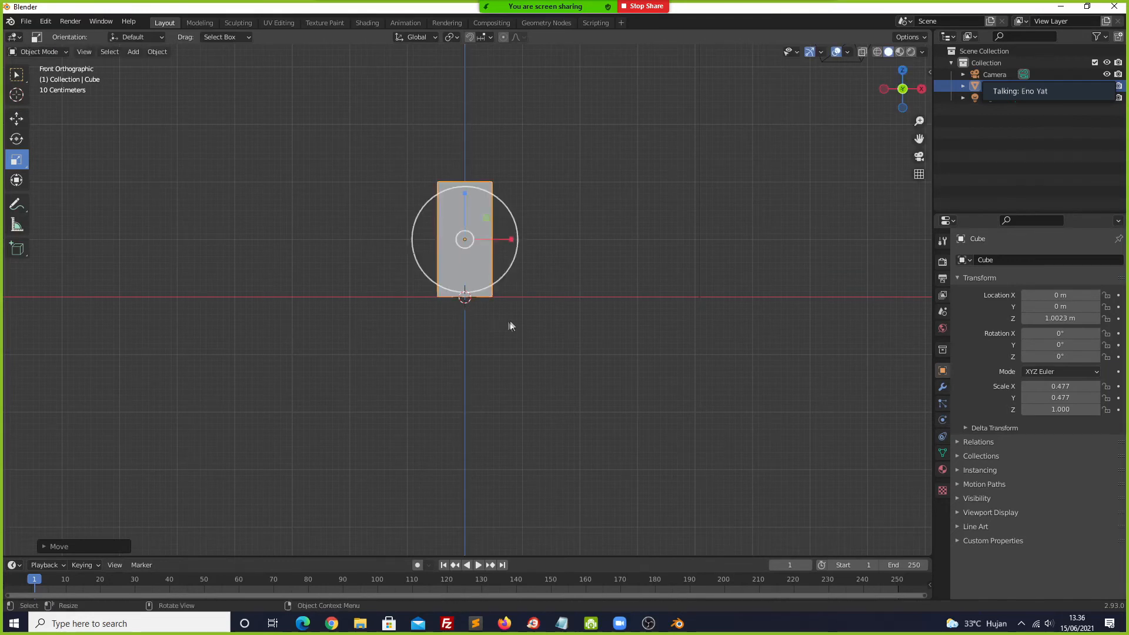
{"action": "left_click", "coordinate": [511, 321]}
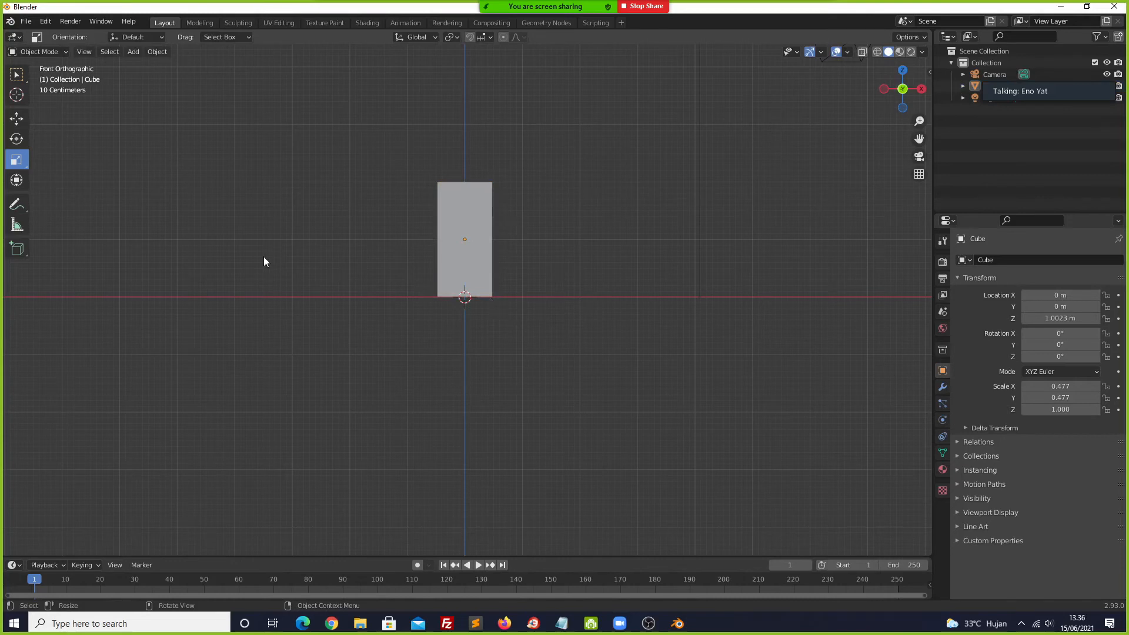
- Select the block with the Select Box tool, copy and paste it, and move the copy about 3.5 m along global X
{"action": "left_click", "coordinate": [16, 75]}
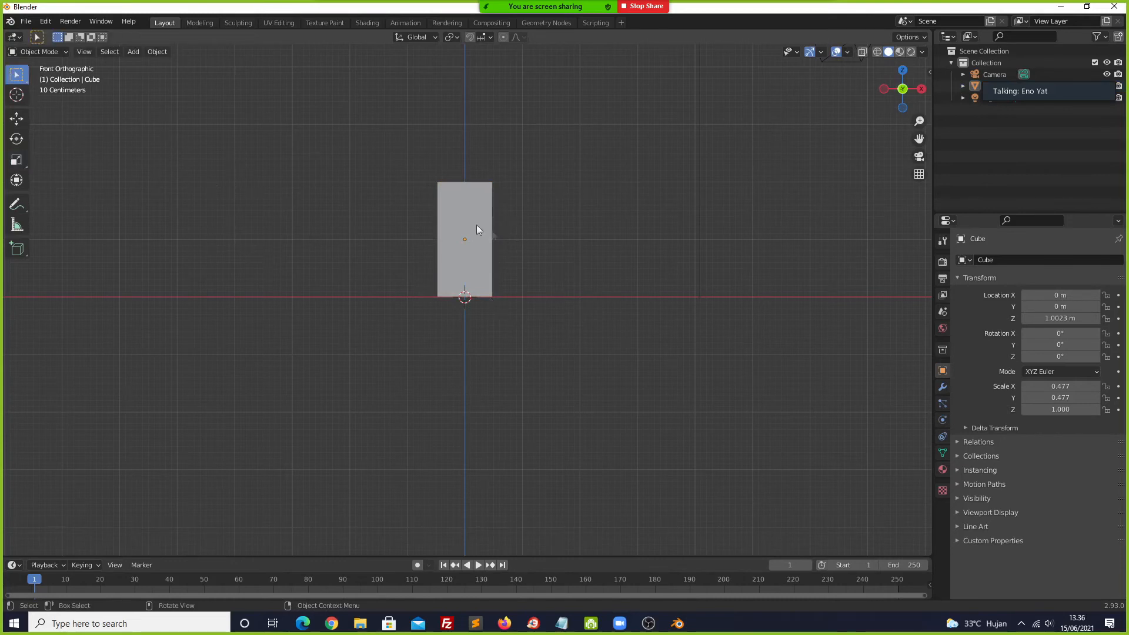
{"action": "left_click", "coordinate": [469, 226]}
{"action": "key", "text": "ctrl+c"}
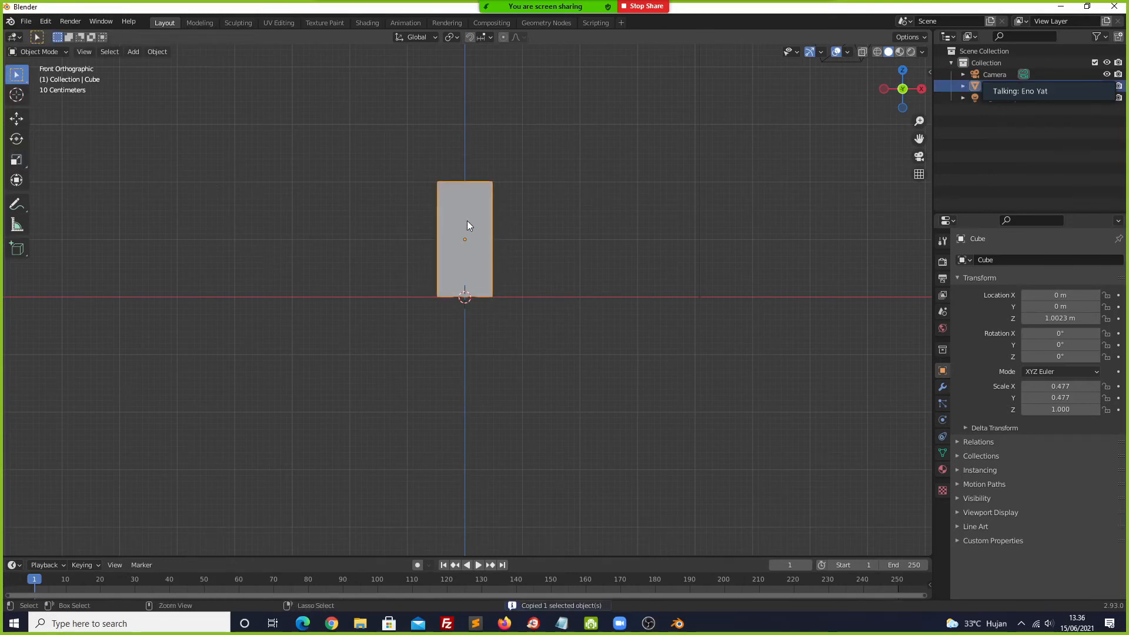
{"action": "key", "text": "ctrl+v"}
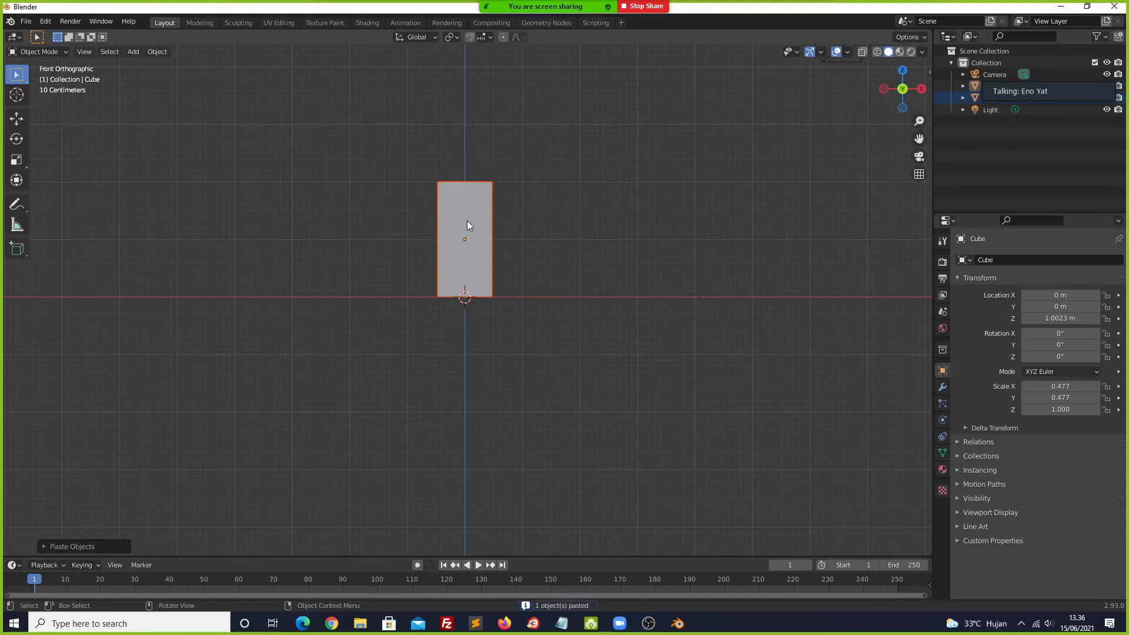
{"action": "key", "text": "g"}
{"action": "key", "text": "x"}
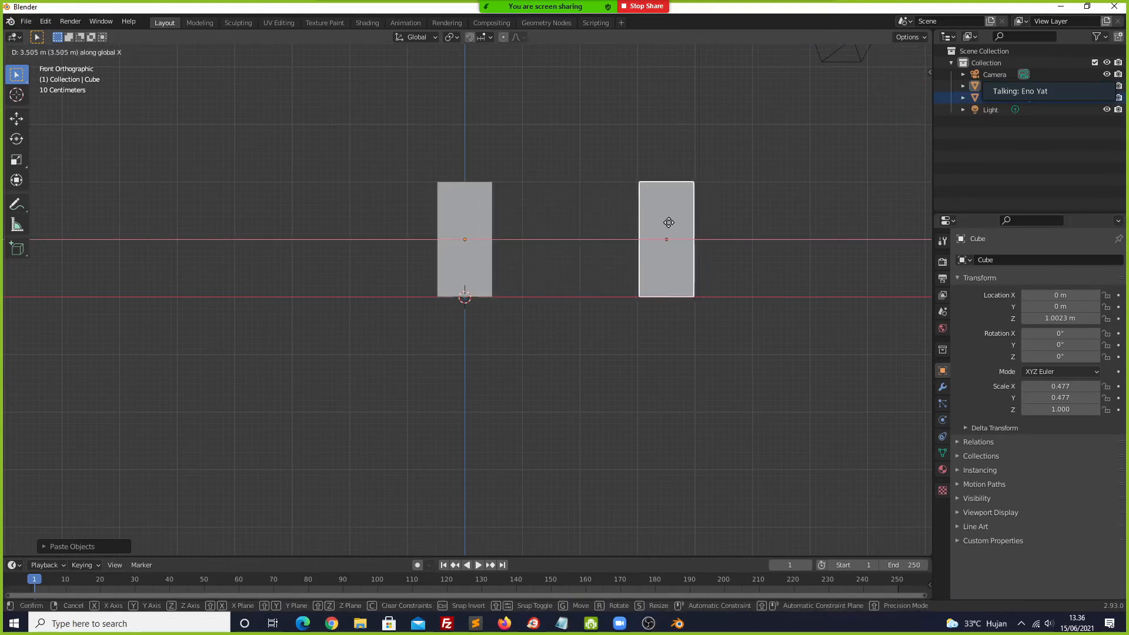
{"action": "left_click", "coordinate": [668, 222]}
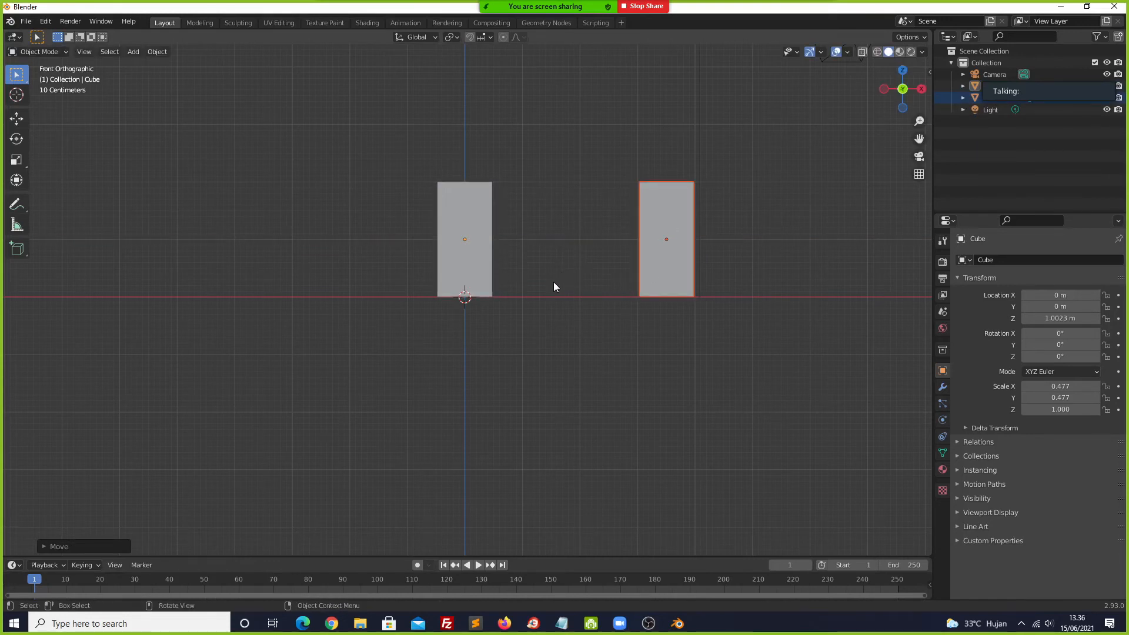
- In the top view, select both blocks together with the light, copy and paste them, and move the copies about -2.17 m along global Y
{"action": "key", "text": "grave"}
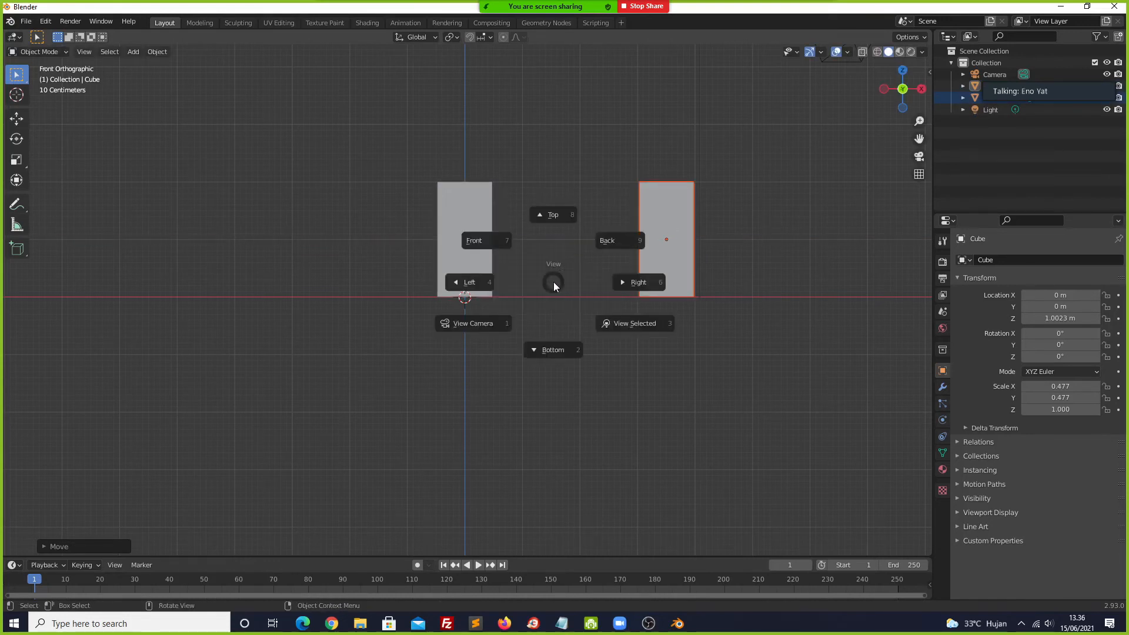
{"action": "left_click", "coordinate": [550, 222]}
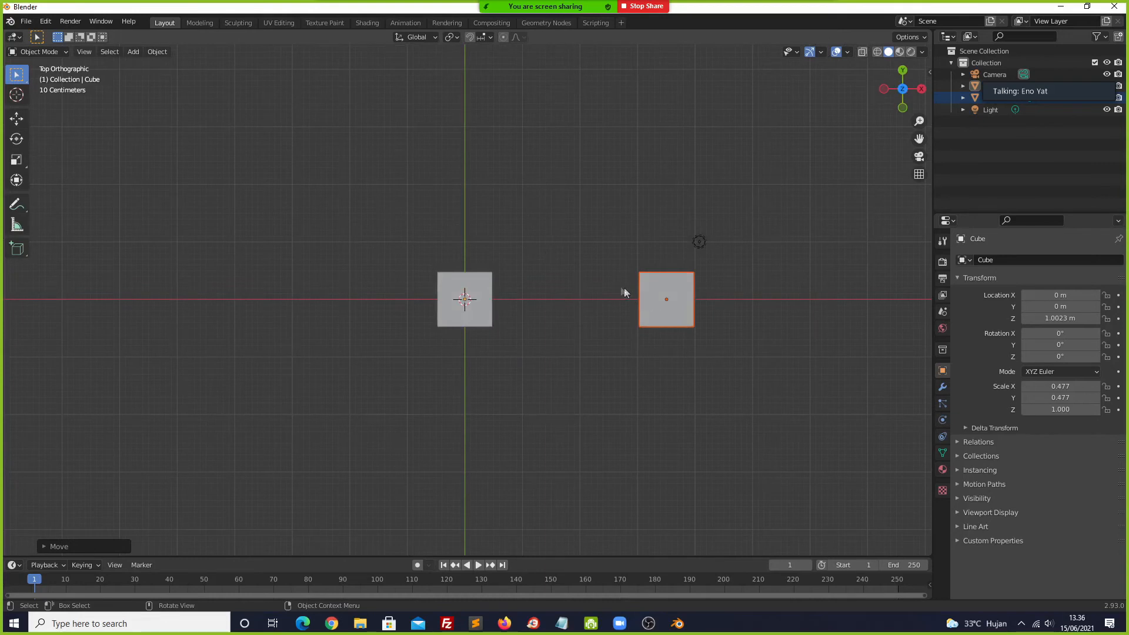
{"action": "left_click", "coordinate": [429, 216]}
{"action": "left_click_drag", "start_coordinate": [415, 215], "coordinate": [785, 369]}
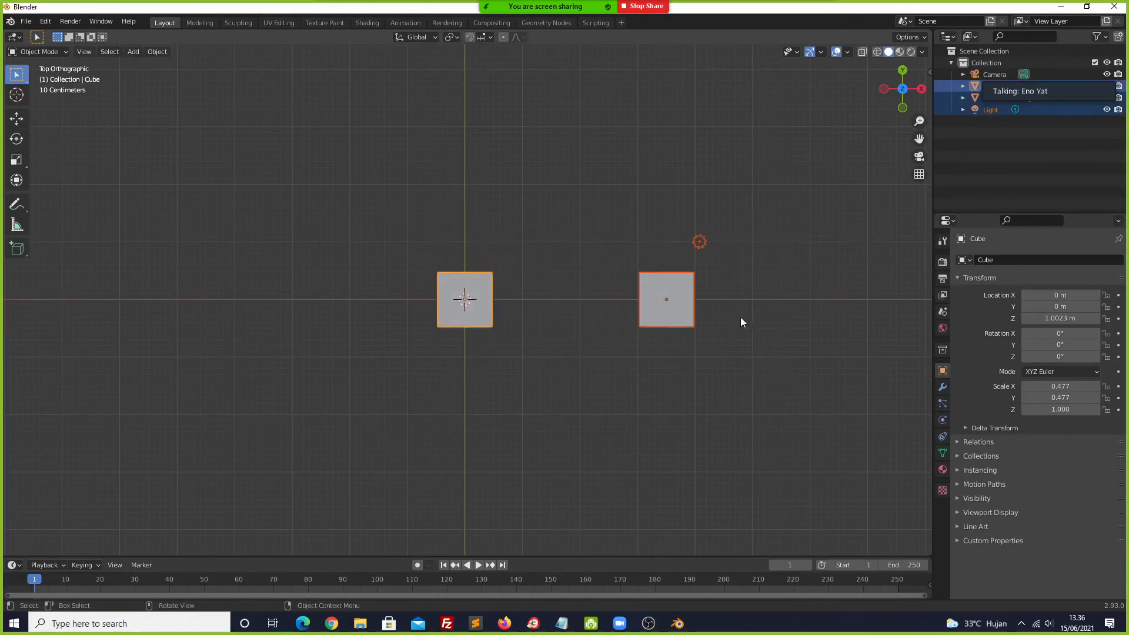
{"action": "key", "text": "ctrl+c"}
{"action": "key", "text": "ctrl+v"}
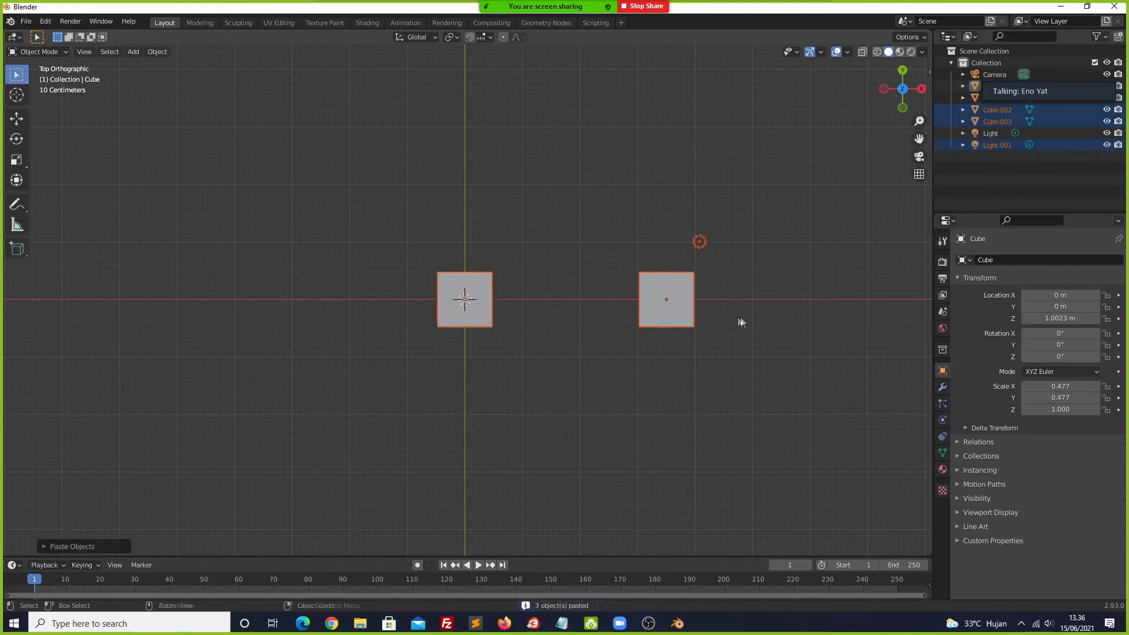
{"action": "key", "text": "g"}
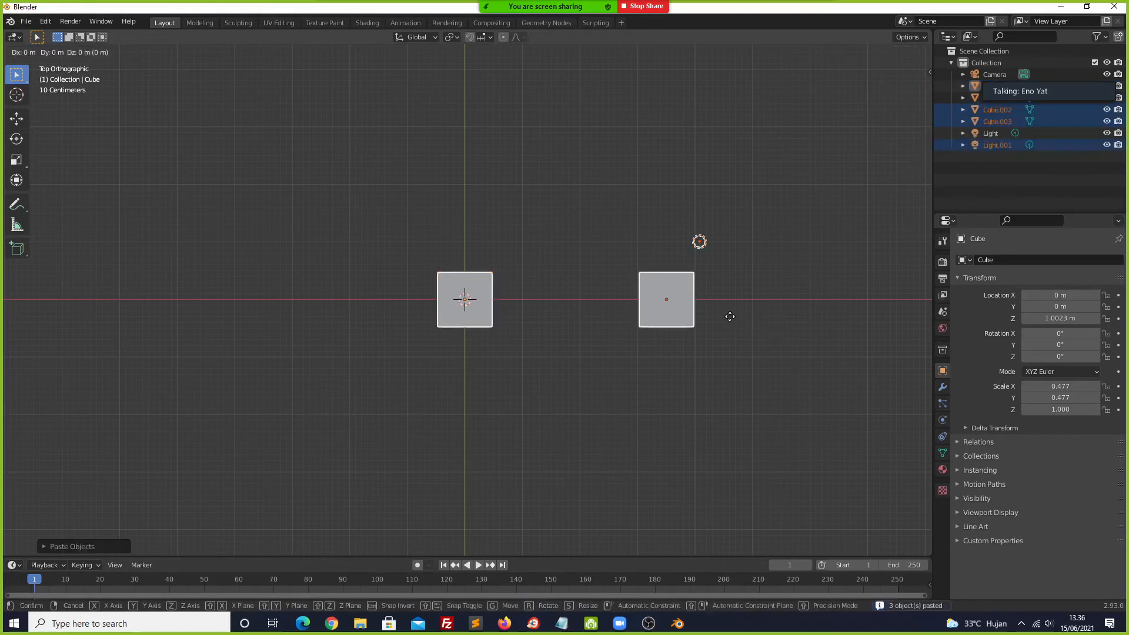
{"action": "key", "text": "y"}
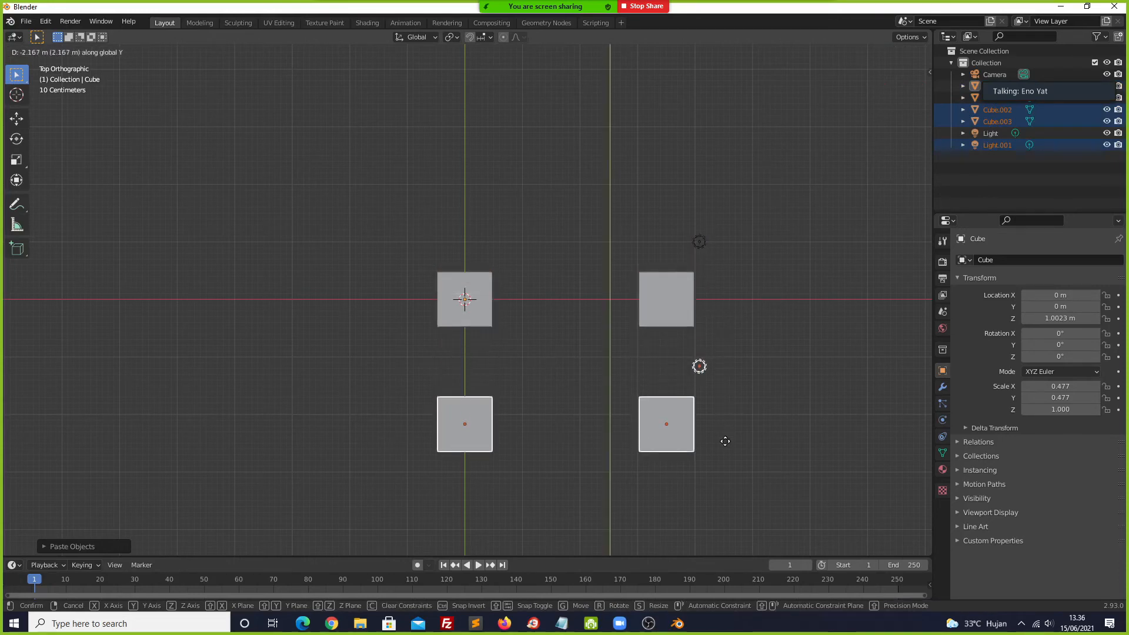
{"action": "left_click", "coordinate": [726, 434]}
{"action": "middle_click_drag", "start_coordinate": [595, 380], "coordinate": [559, 311]}
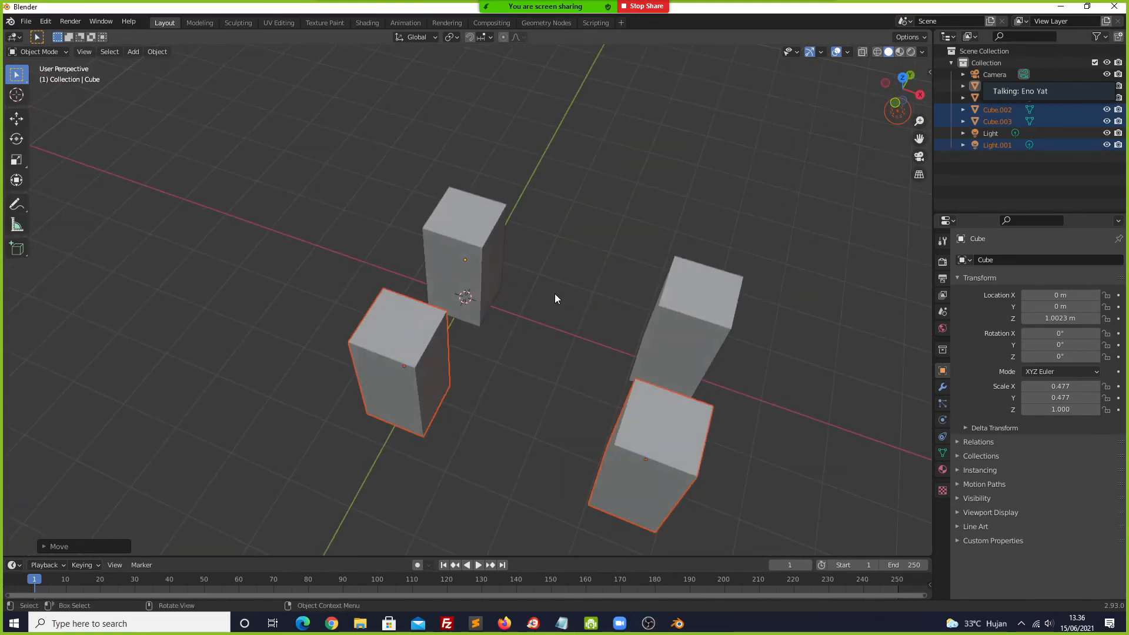
- In the top view, copy and paste the block at the origin and uniformly enlarge the copy to about 3.28 on X and Y
{"action": "key", "text": "grave"}
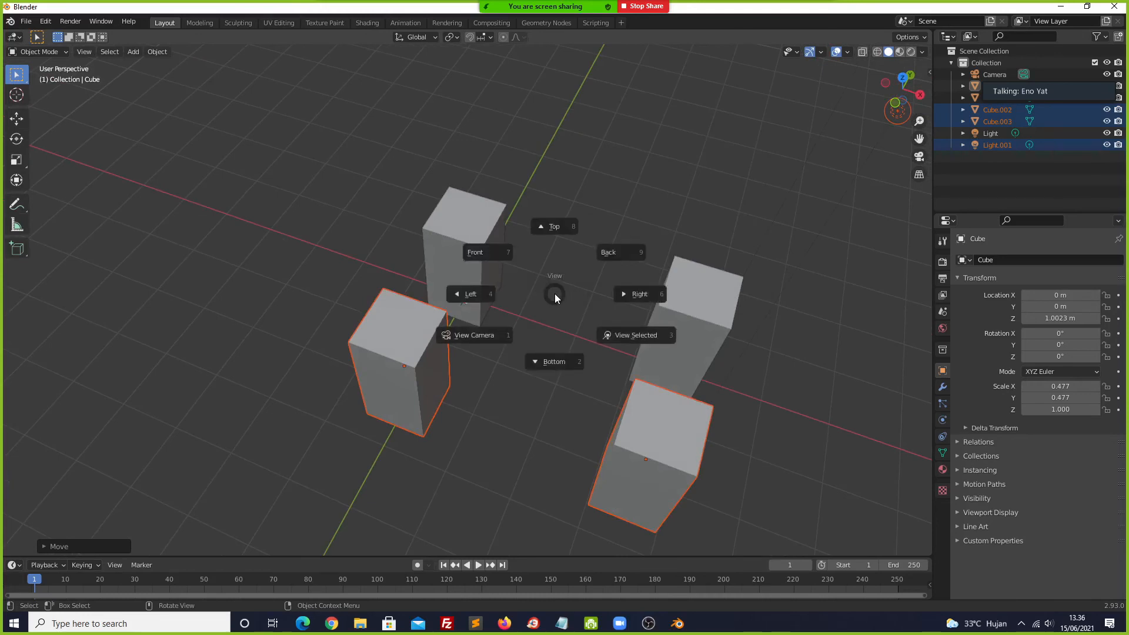
{"action": "left_click", "coordinate": [550, 232]}
{"action": "left_click", "coordinate": [464, 284]}
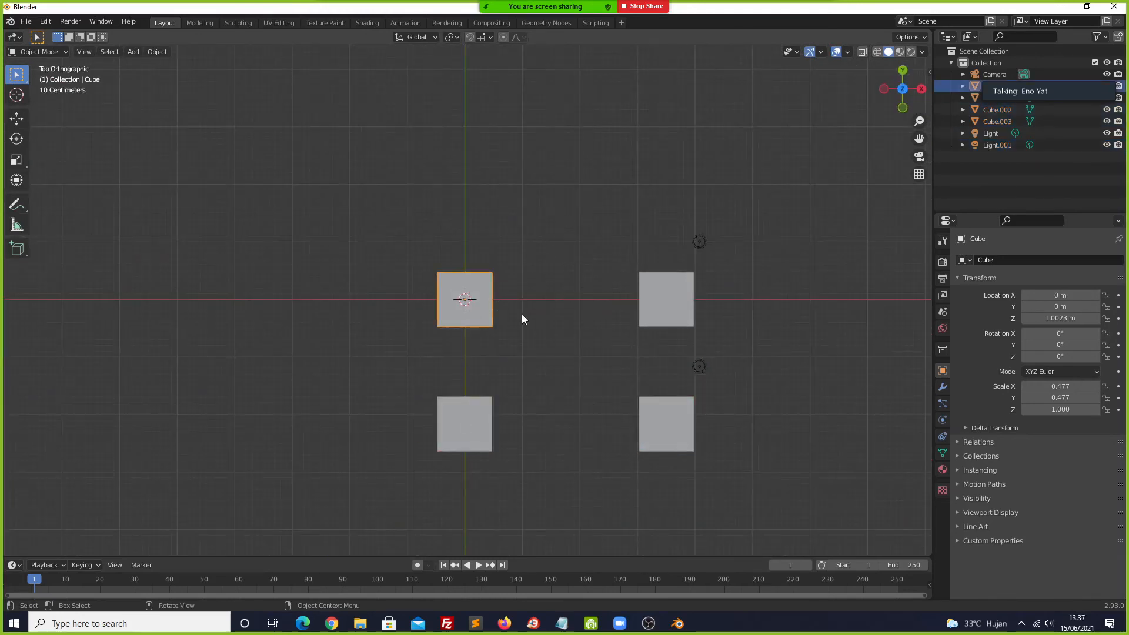
{"action": "key", "text": "ctrl+c"}
{"action": "key", "text": "ctrl+v"}
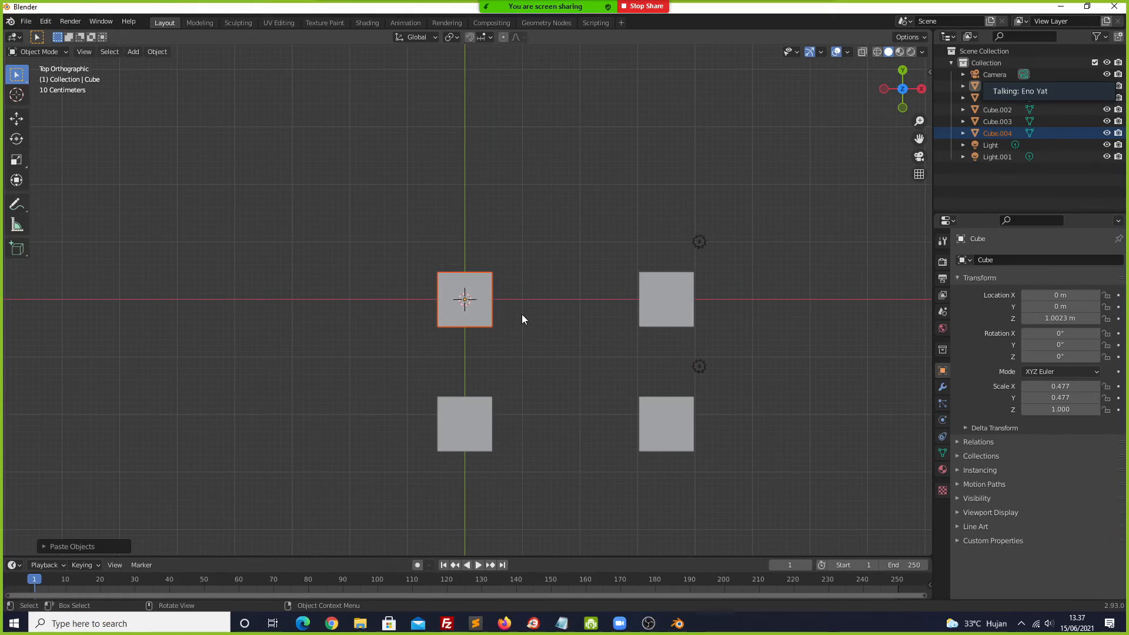
{"action": "key", "text": "s"}
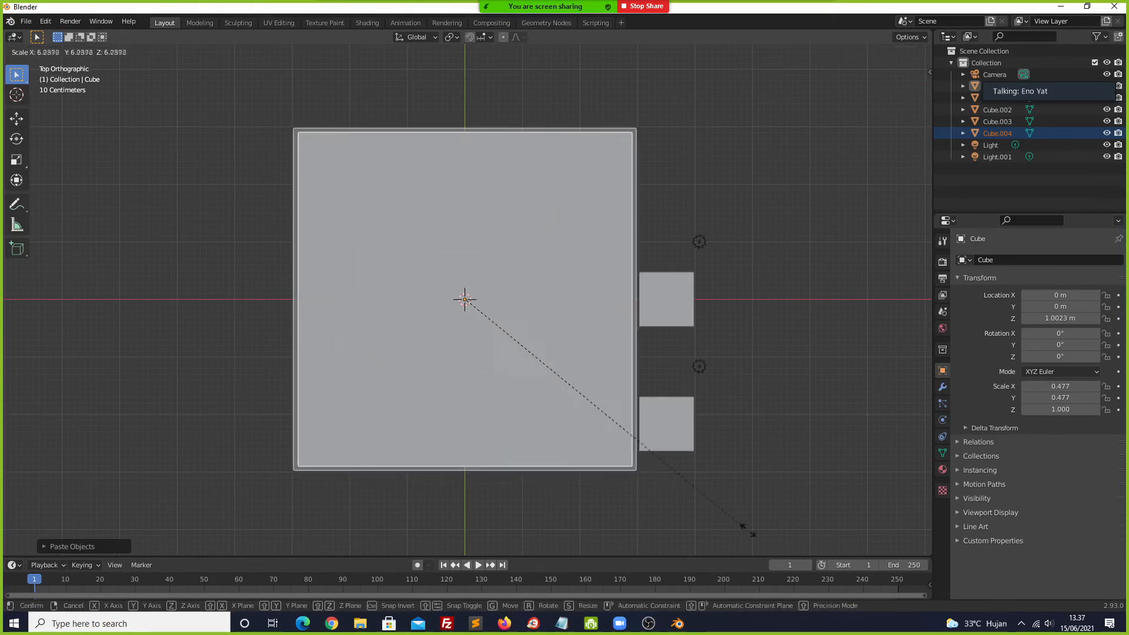
{"action": "left_click", "coordinate": [776, 547]}
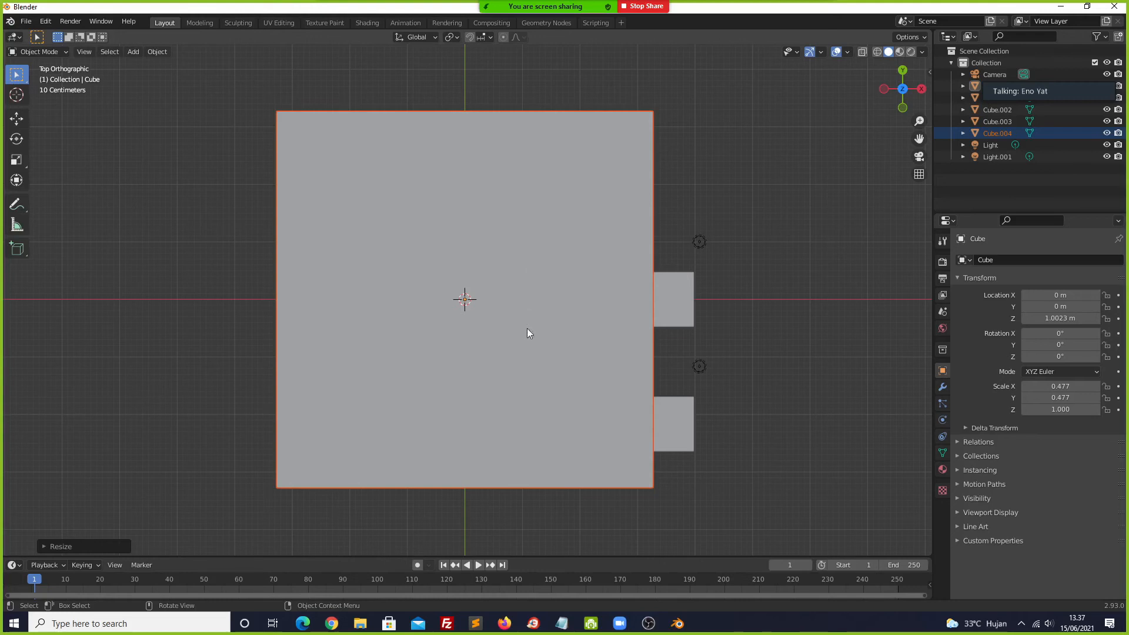
- In the front view, select the enlarged block and flatten it along Z into a slab with a Z scale of about -0.26
{"action": "key", "text": "grave"}
{"action": "key", "text": "7"}
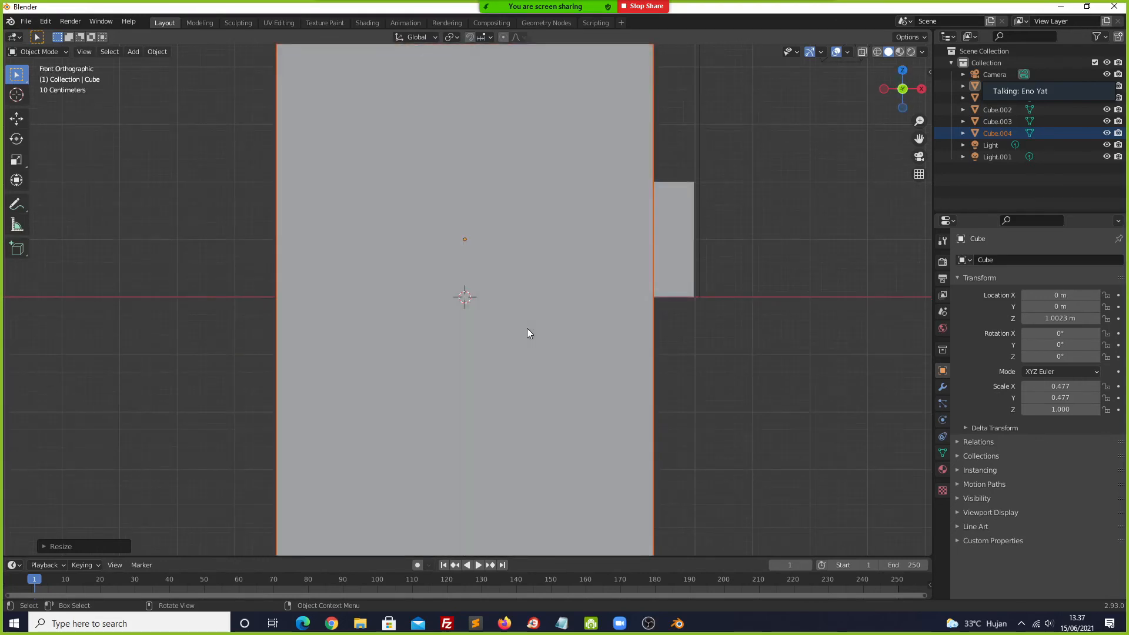
{"action": "left_click", "coordinate": [554, 360]}
{"action": "scroll", "coordinate": [527, 351], "scroll_direction": "down", "scroll_amount": 2}
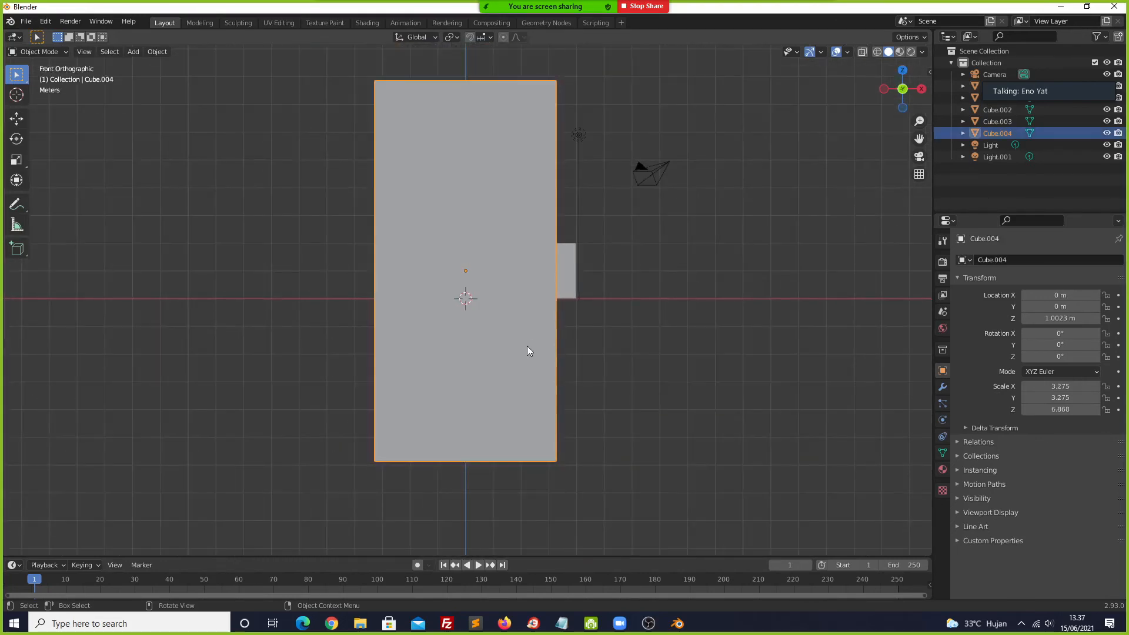
{"action": "key", "text": "s"}
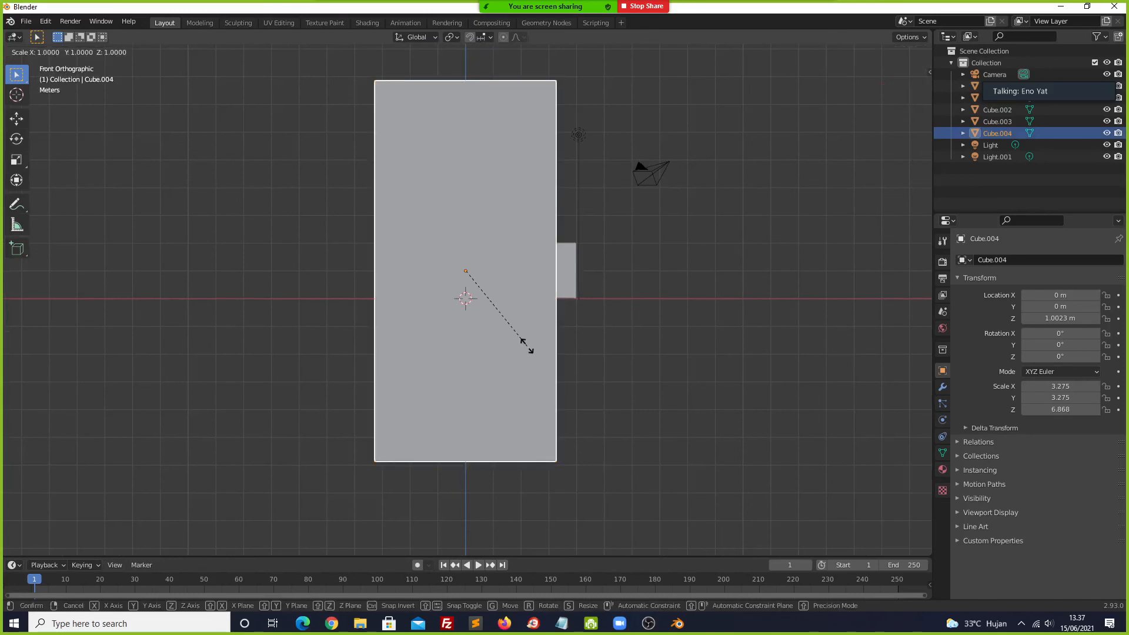
{"action": "key", "text": "z"}
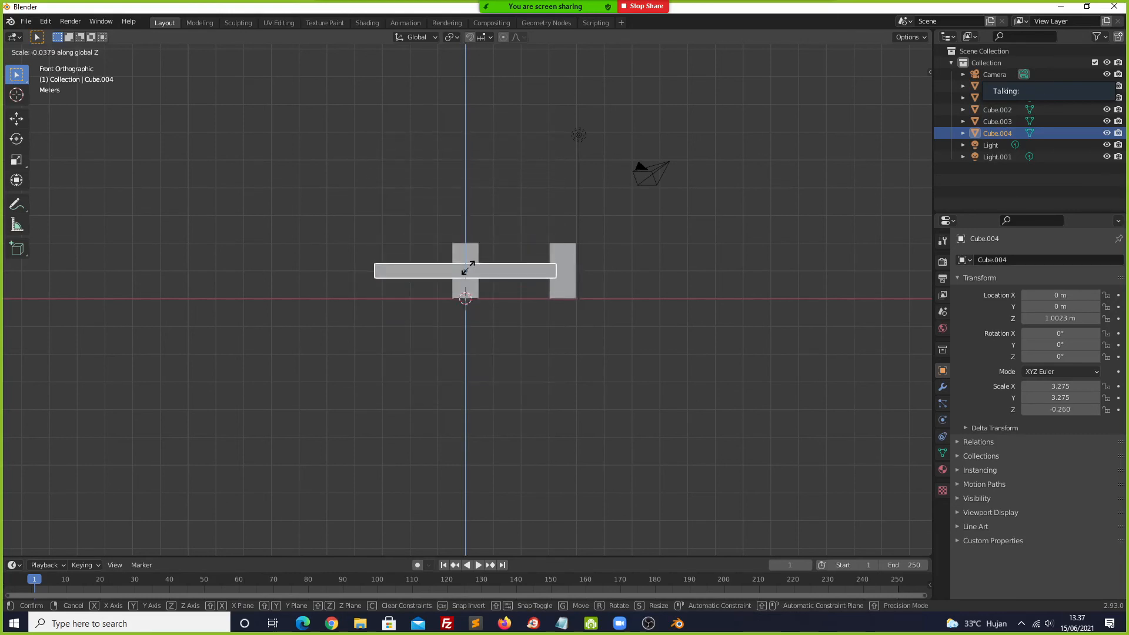
{"action": "left_click", "coordinate": [468, 268]}
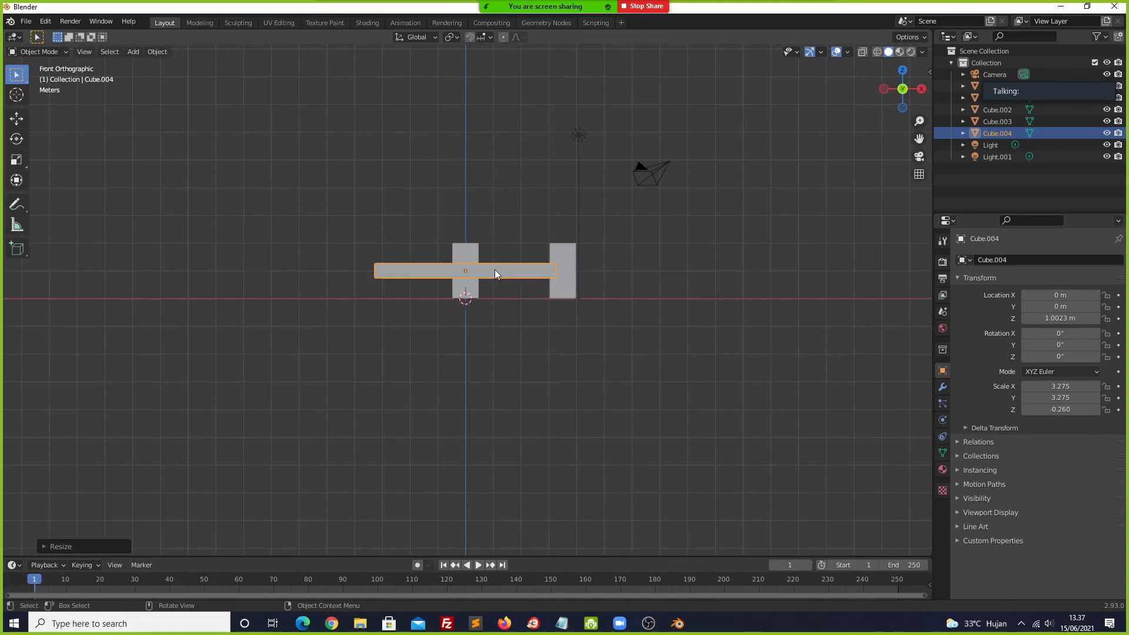
- Raise the slab along Z to about 2.25 m so it rests on the legs, and shift it about 1.70 m along X
{"action": "key", "text": "g"}
{"action": "left_click", "coordinate": [495, 274]}
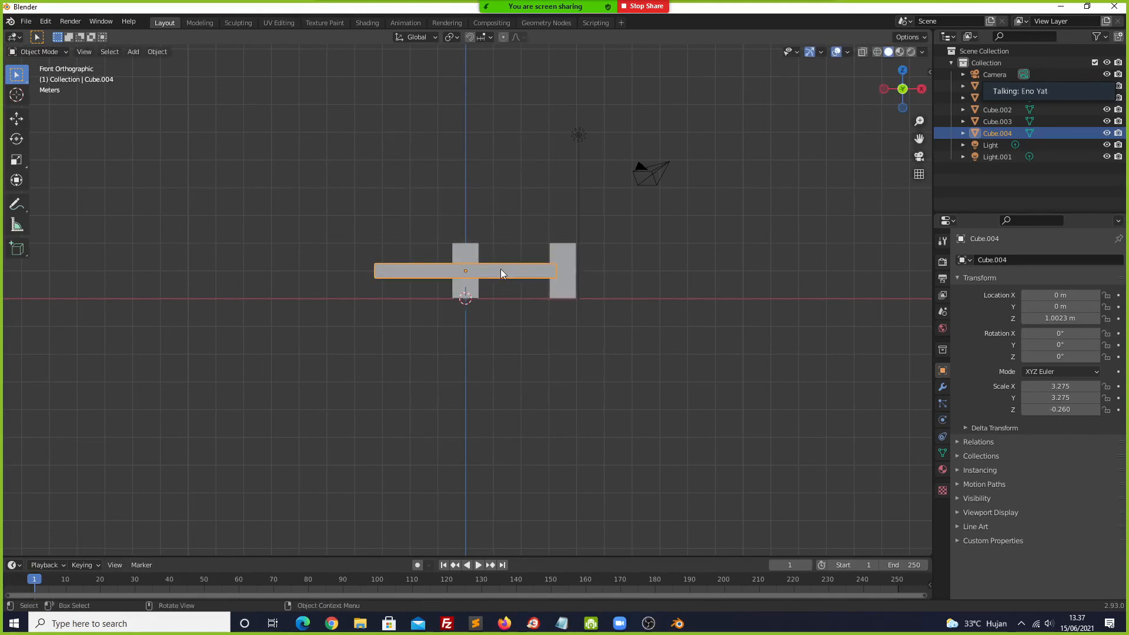
{"action": "key", "text": "g"}
{"action": "key", "text": "z"}
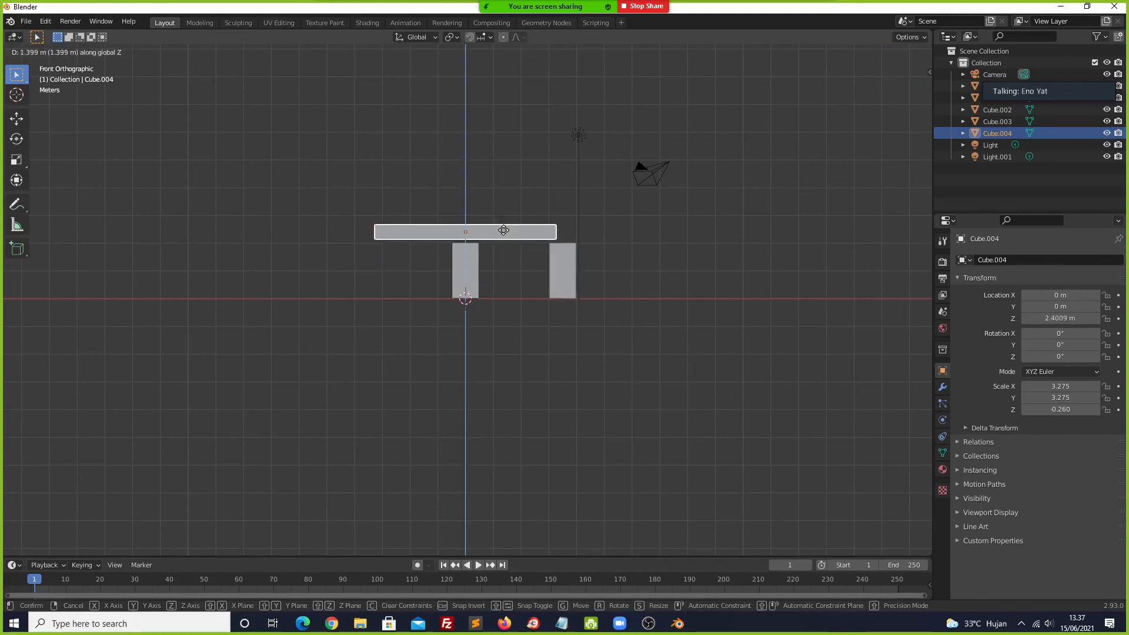
{"action": "left_click", "coordinate": [504, 234]}
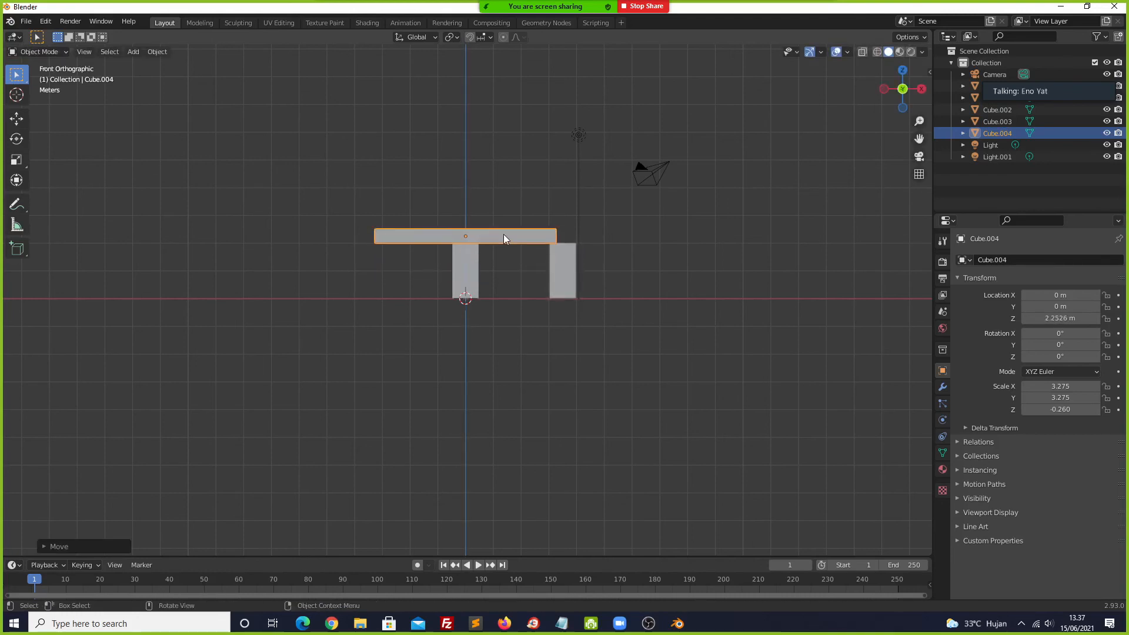
{"action": "key", "text": "g"}
{"action": "key", "text": "x"}
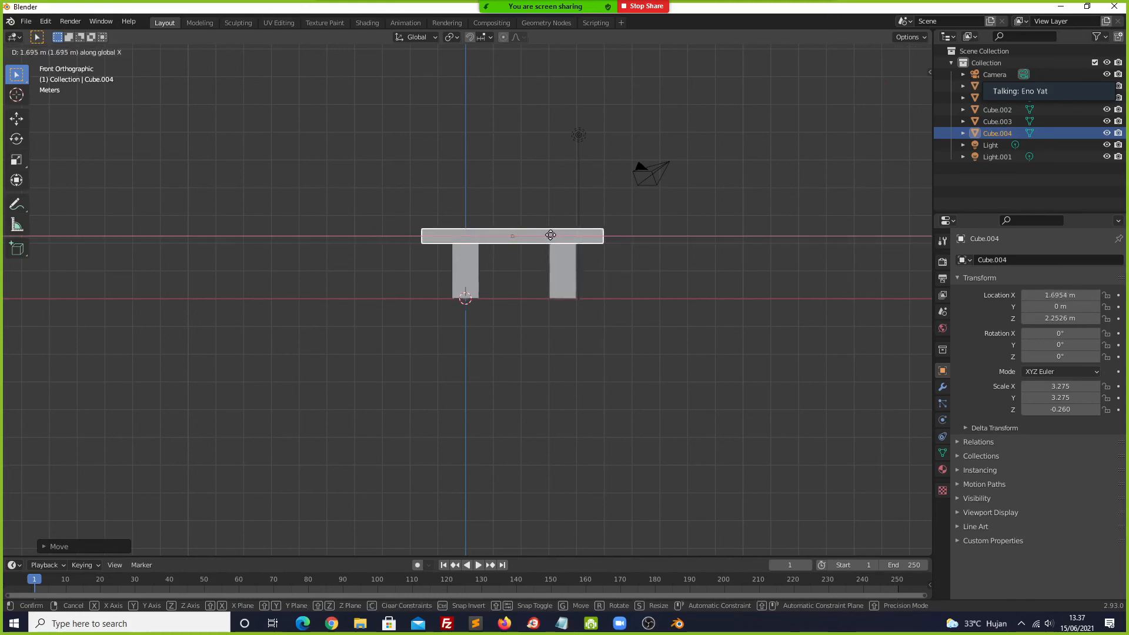
{"action": "left_click", "coordinate": [550, 236]}
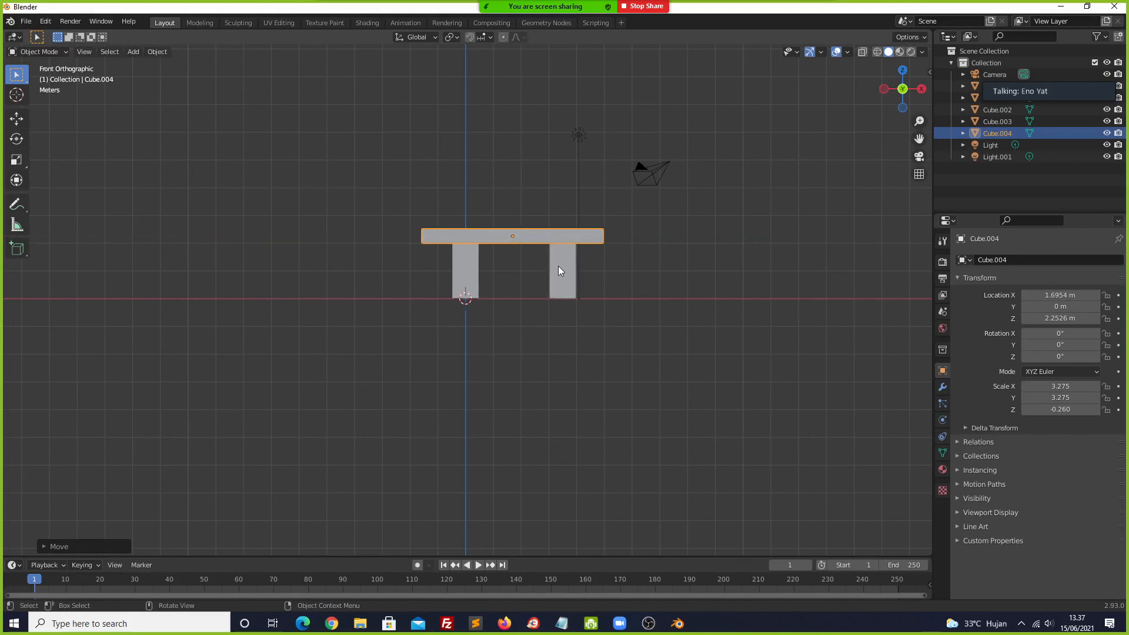
- Narrow the tabletop slab along Y to a scale of about 1.89 and move it about -1.10 m along Y over the four legs
{"action": "middle_click_drag", "start_coordinate": [559, 270], "coordinate": [428, 281]}
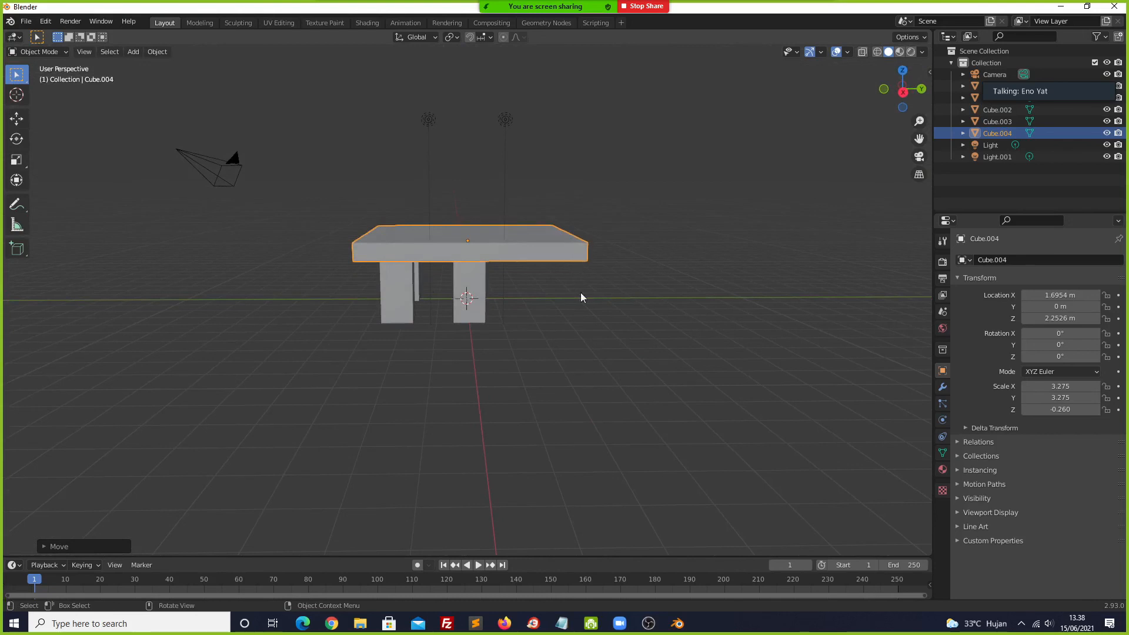
{"action": "middle_click_drag", "start_coordinate": [598, 296], "coordinate": [588, 340]}
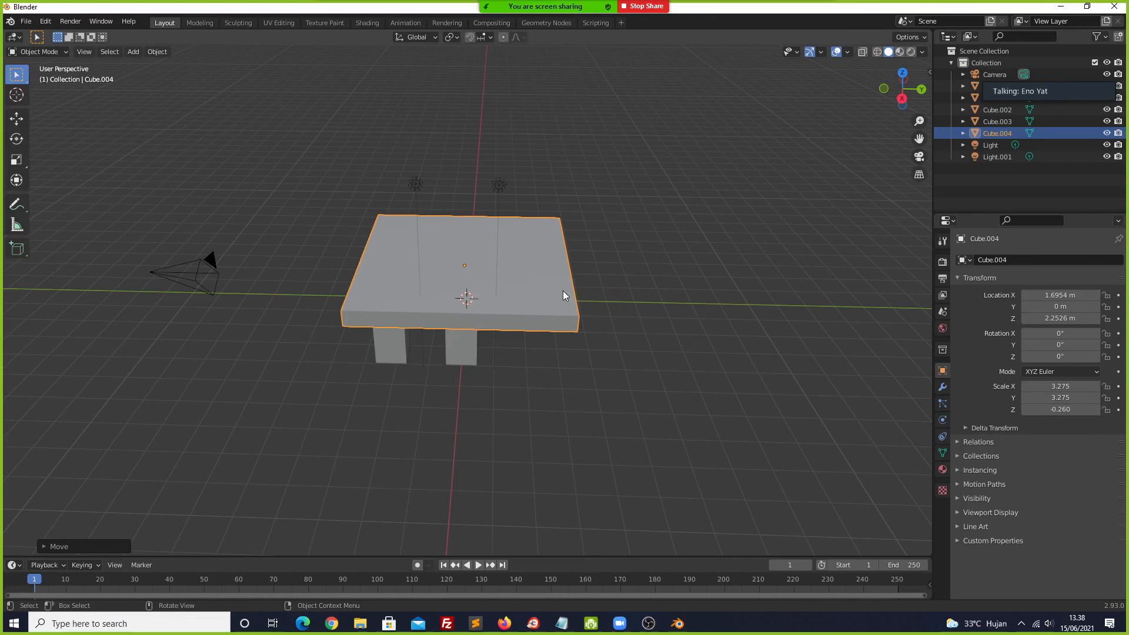
{"action": "key", "text": "s"}
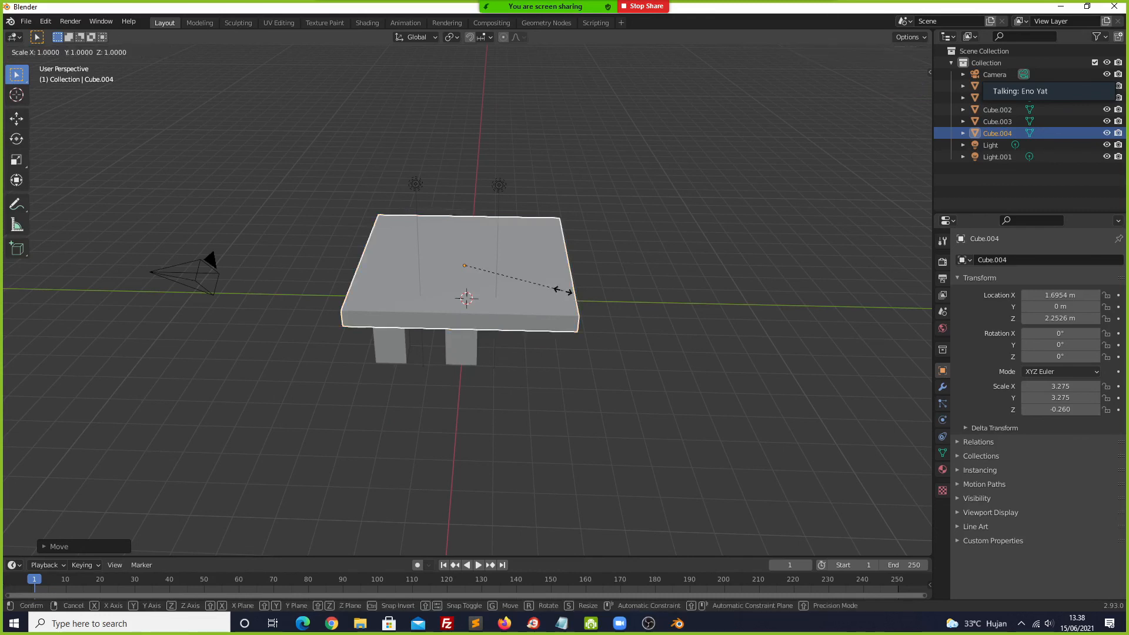
{"action": "key", "text": "y"}
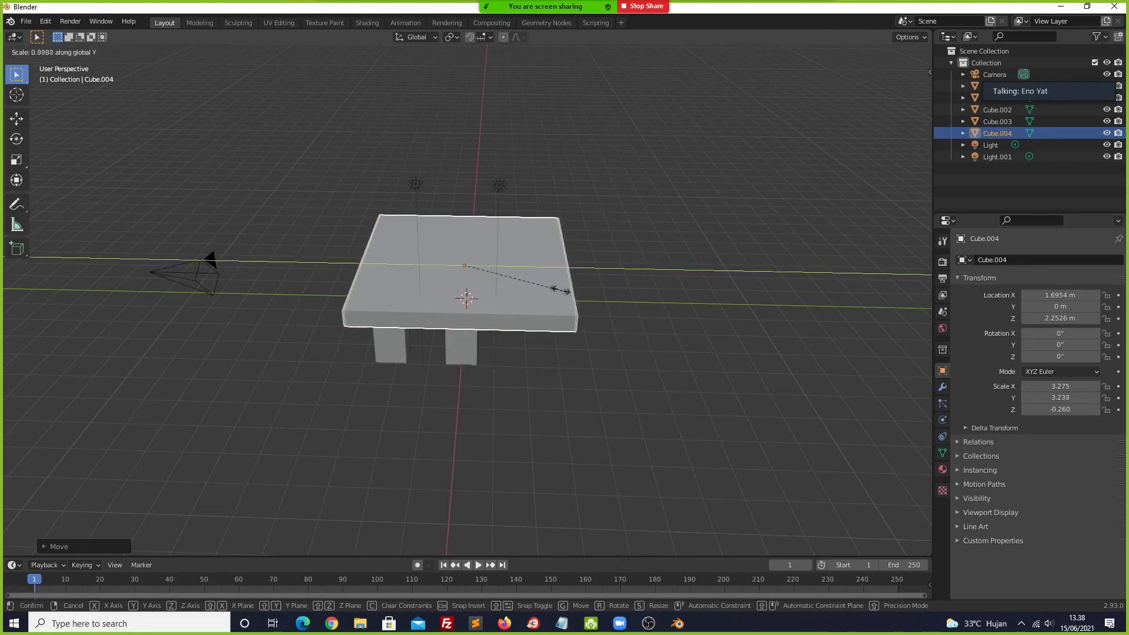
{"action": "left_click", "coordinate": [522, 281]}
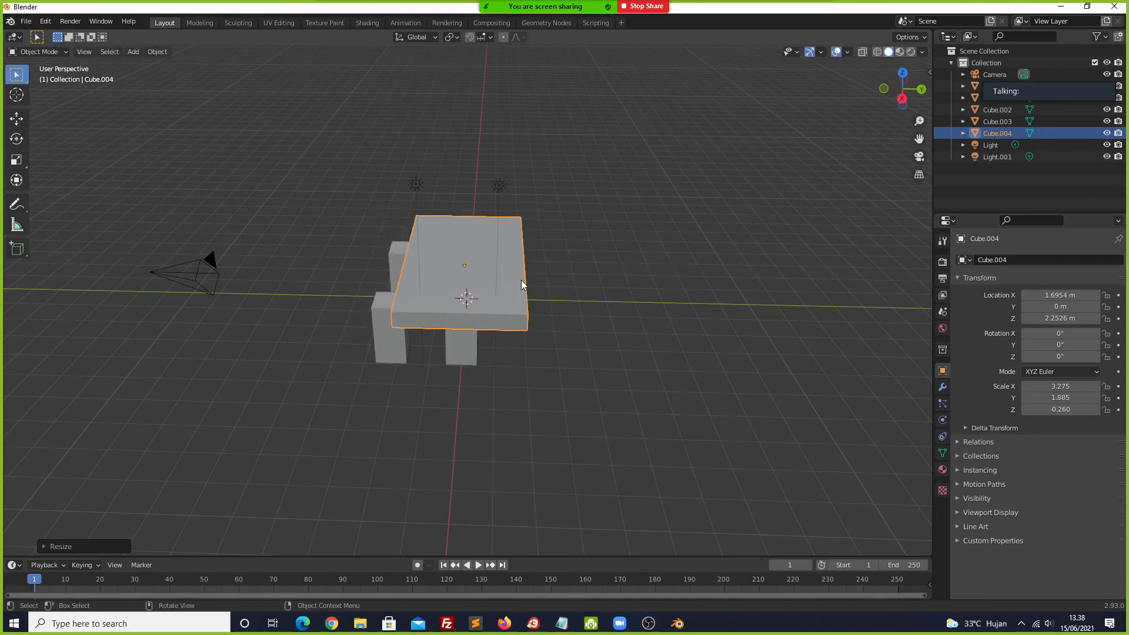
{"action": "key", "text": "g"}
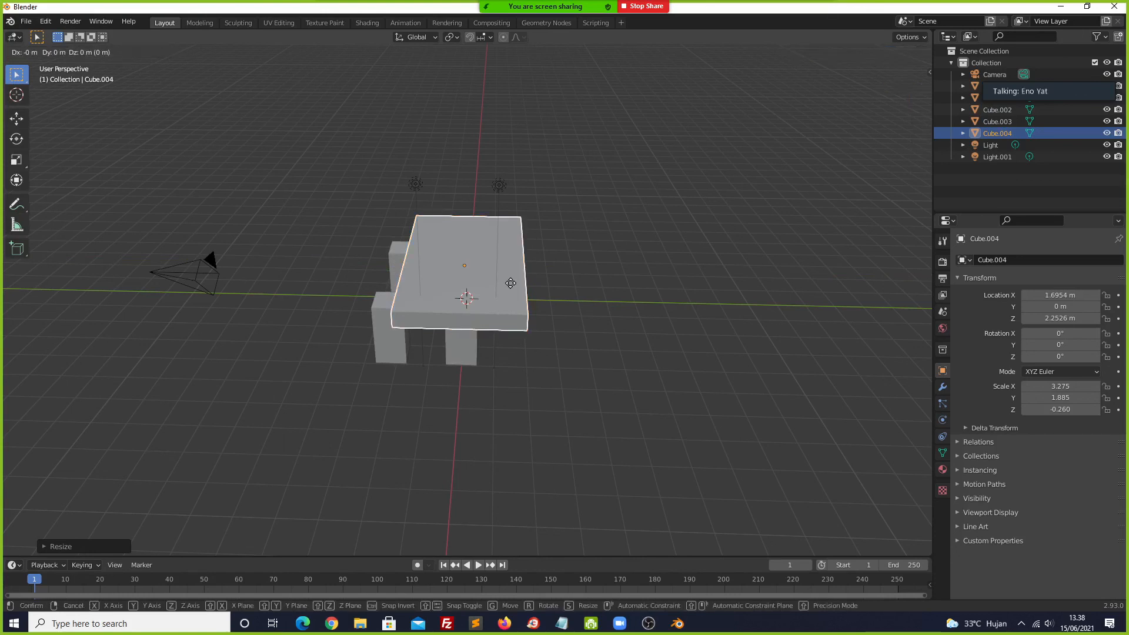
{"action": "key", "text": "y"}
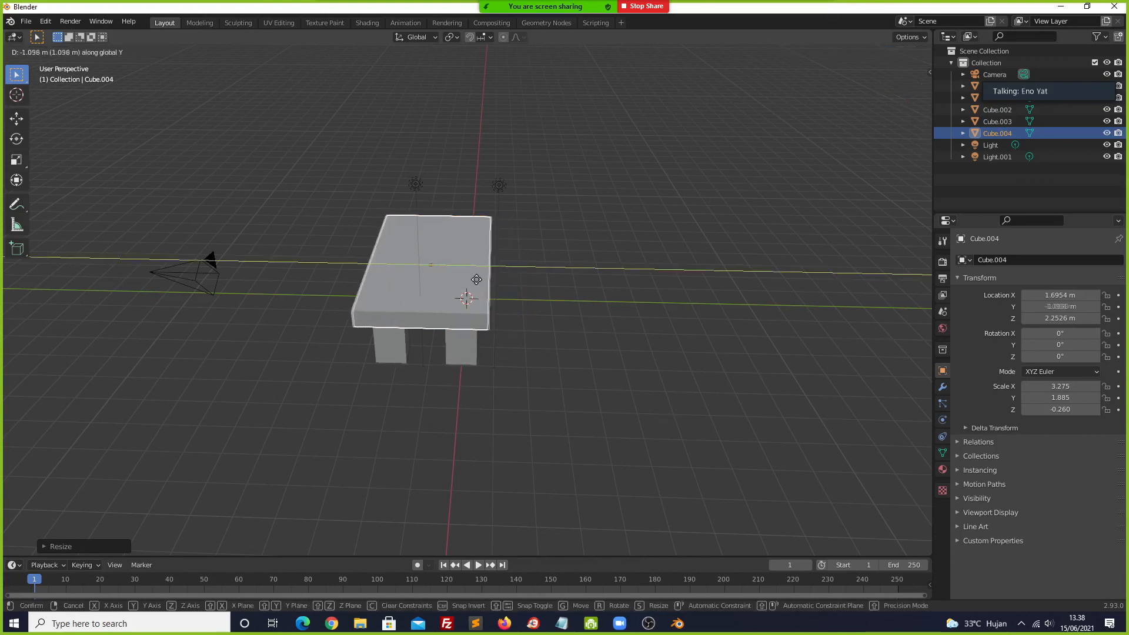
{"action": "left_click", "coordinate": [477, 284]}
- Thin the tabletop along Z to a scale of about -0.21
{"action": "middle_click_drag", "start_coordinate": [477, 284], "coordinate": [432, 319]}
{"action": "scroll", "coordinate": [432, 319], "scroll_direction": "down", "scroll_amount": 2}
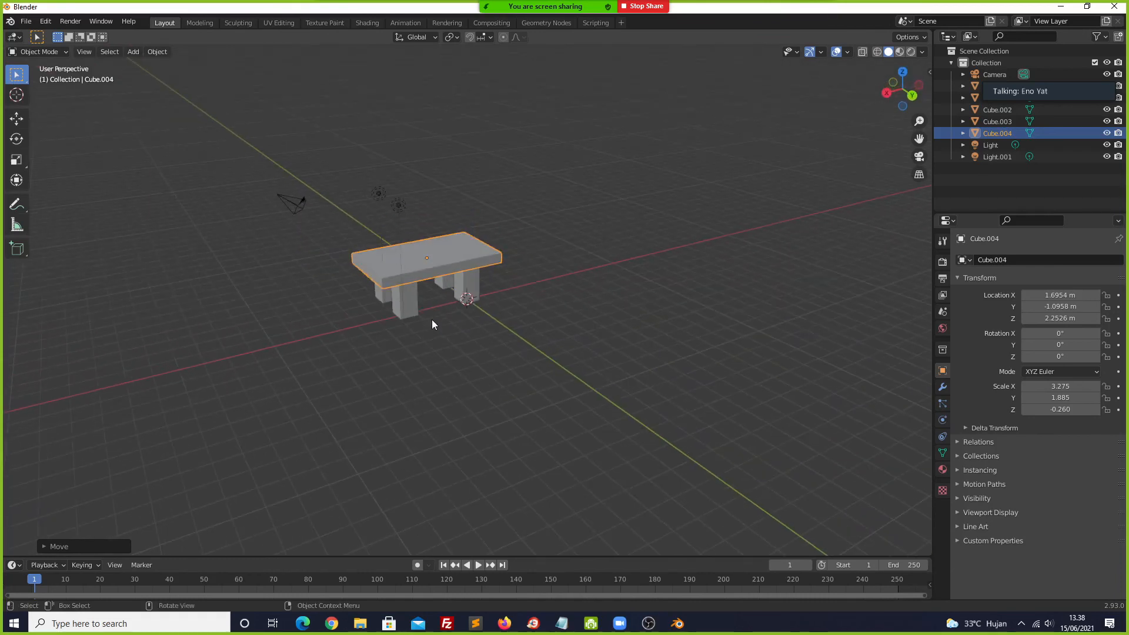
{"action": "scroll", "coordinate": [432, 319], "scroll_direction": "up", "scroll_amount": 4}
{"action": "scroll", "coordinate": [431, 320], "scroll_direction": "up", "scroll_amount": 2}
{"action": "scroll", "coordinate": [432, 320], "scroll_direction": "down", "scroll_amount": 2}
{"action": "middle_click_drag", "start_coordinate": [432, 319], "coordinate": [408, 298]}
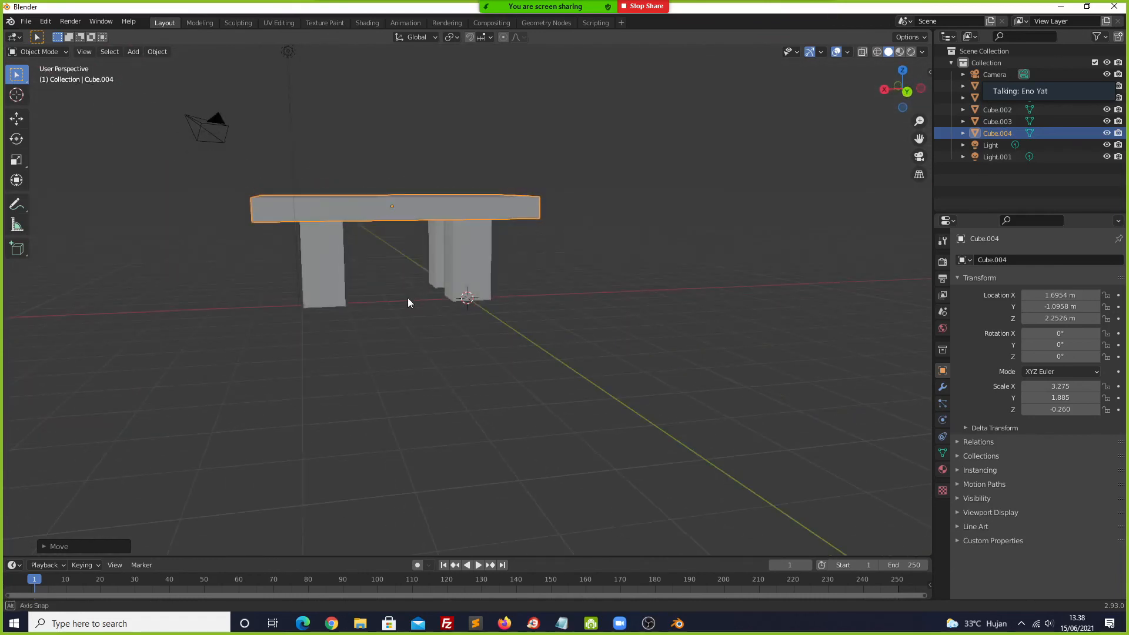
{"action": "key", "text": "s"}
{"action": "key", "text": "z"}
{"action": "left_click", "coordinate": [389, 196]}
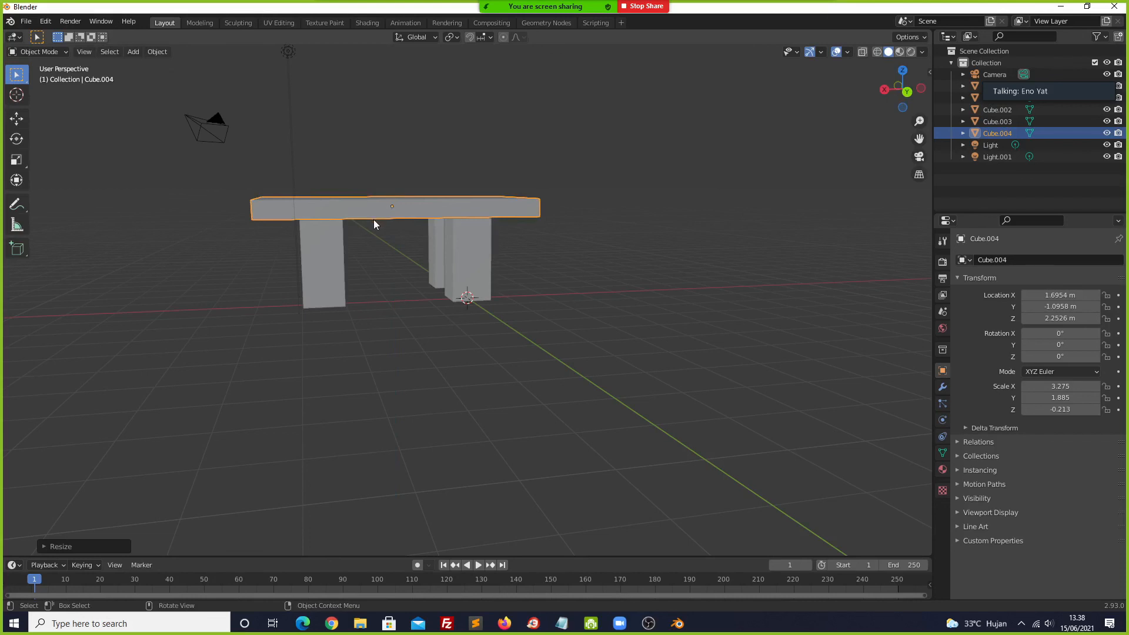
{"action": "middle_click_drag", "start_coordinate": [374, 224], "coordinate": [413, 253]}
{"action": "scroll", "coordinate": [484, 302], "scroll_direction": "up", "scroll_amount": 3}
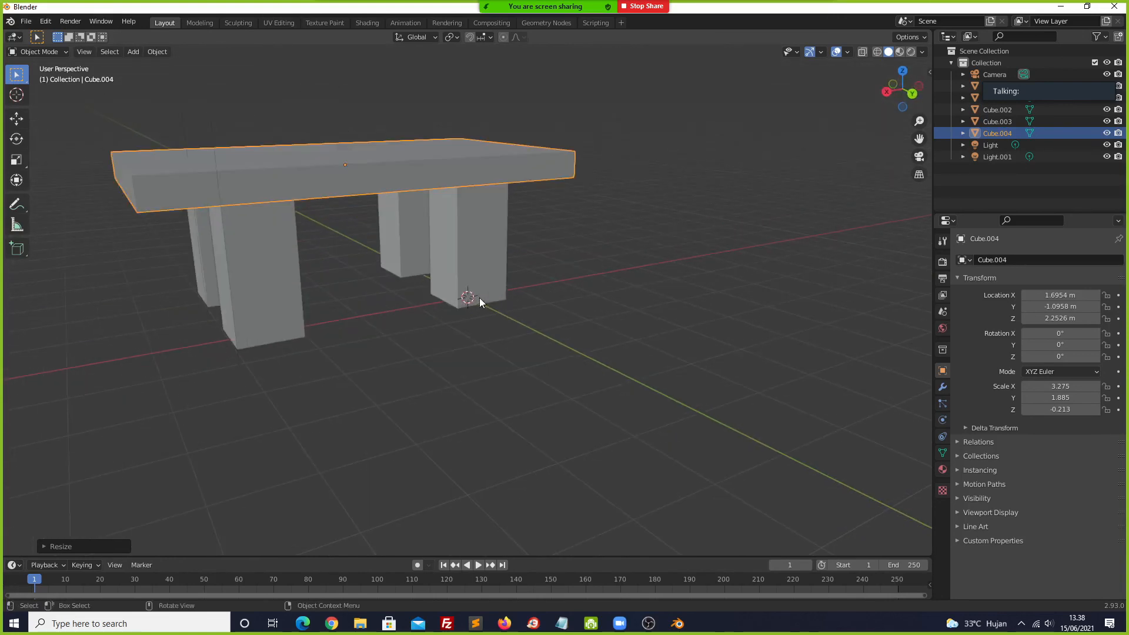
{"action": "middle_click_drag", "start_coordinate": [393, 290], "coordinate": [308, 286]}
{"action": "middle_click_drag", "start_coordinate": [393, 280], "coordinate": [354, 286]}
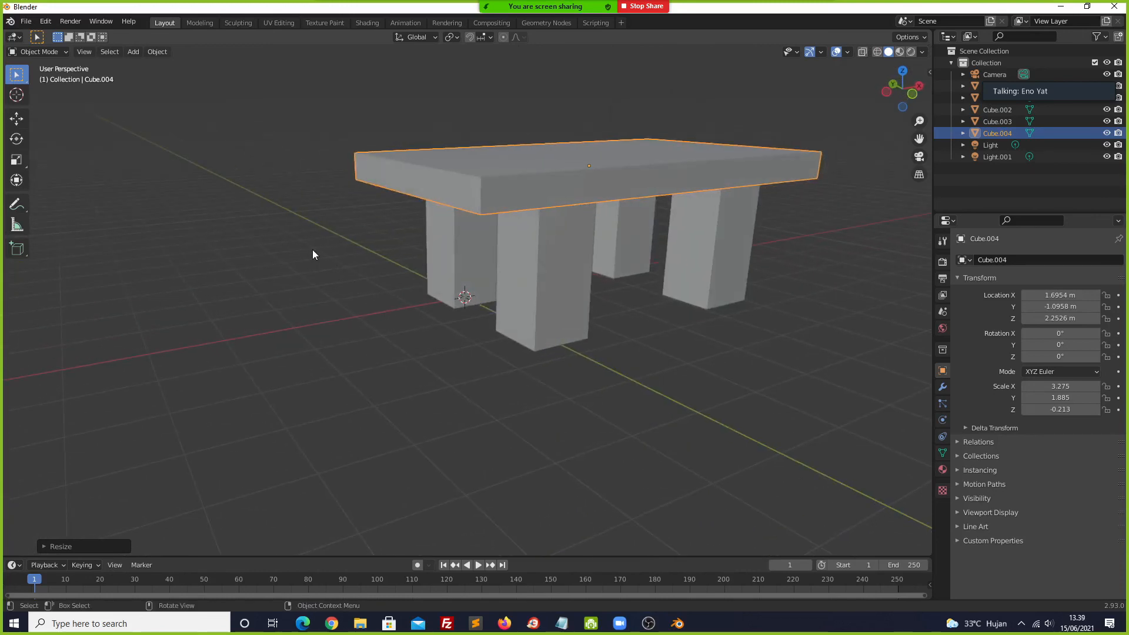
{"action": "middle_click_drag", "start_coordinate": [706, 338], "coordinate": [489, 344]}
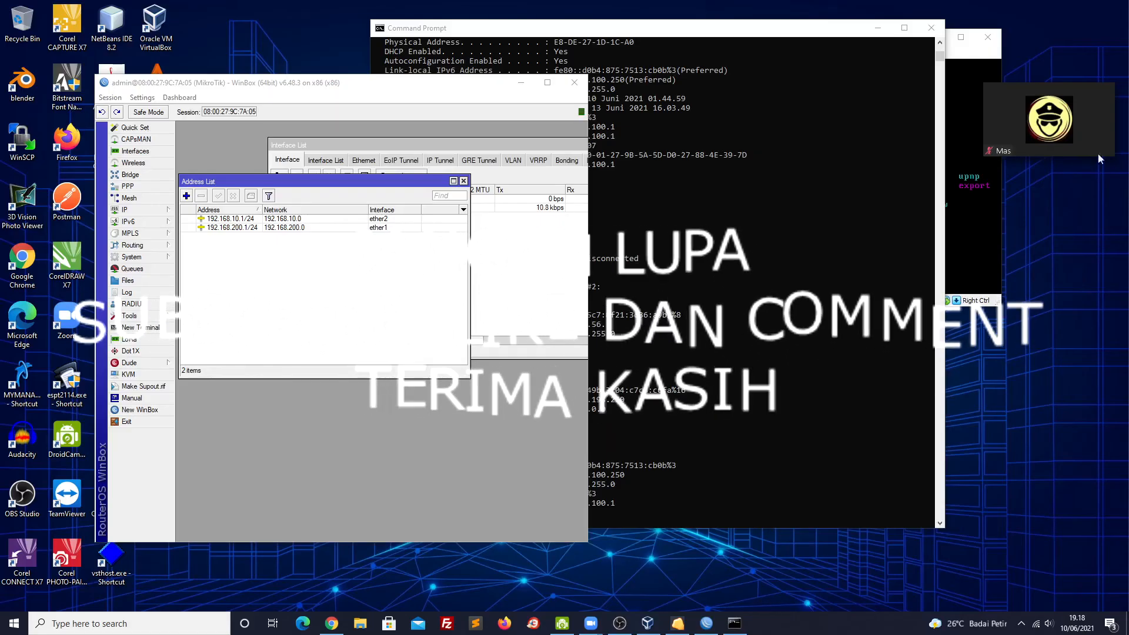
{"action": "left_click", "coordinate": [1091, 151]}
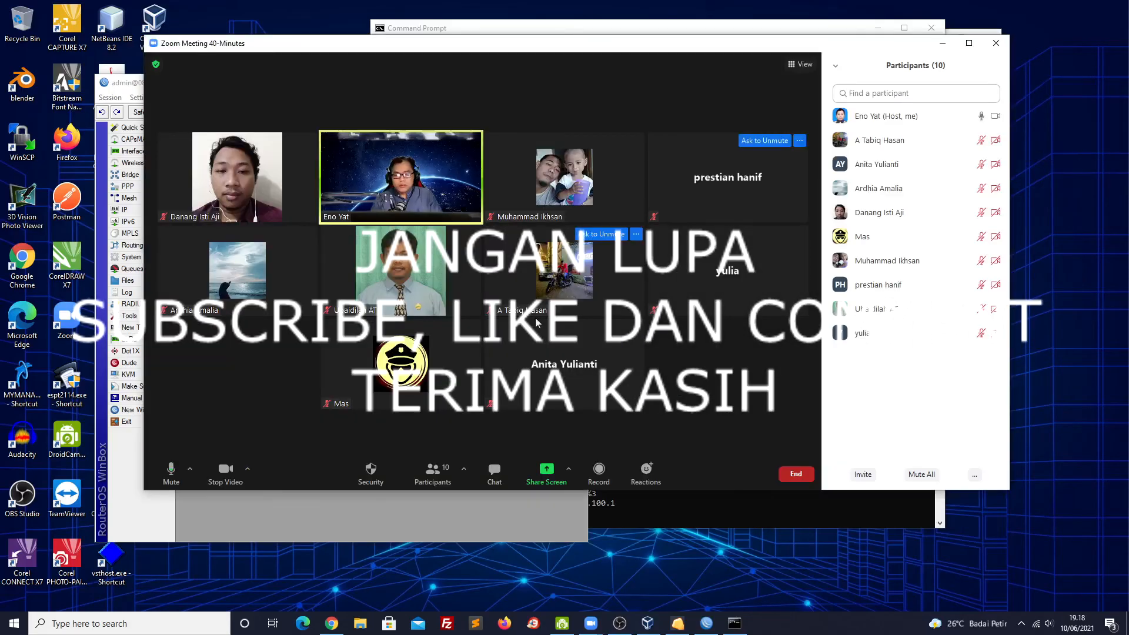